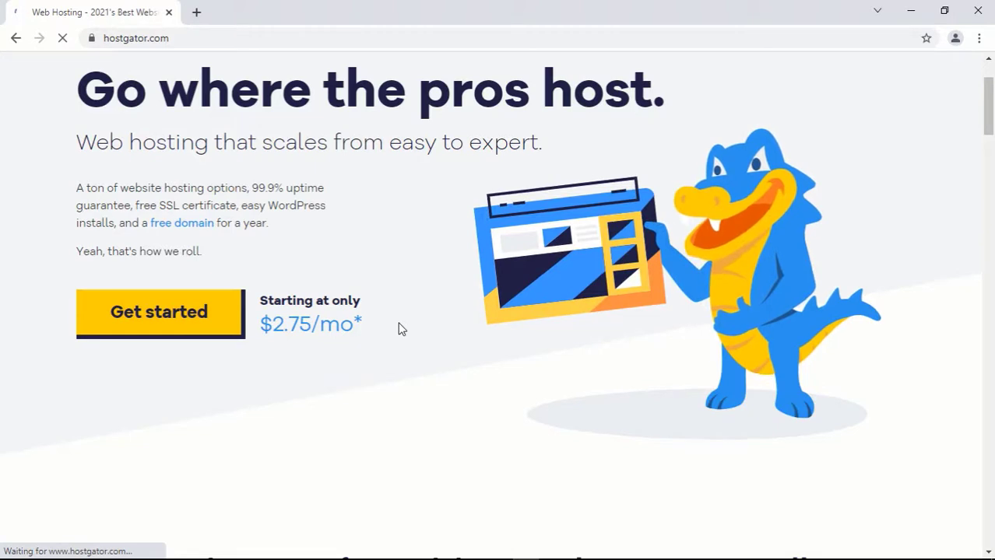
Step: Compare the Hatchling Plan's single-website limit with the Baby Plan's unlimited sites, then buy Hatchling
{"action": "left_click", "coordinate": [143, 331]}
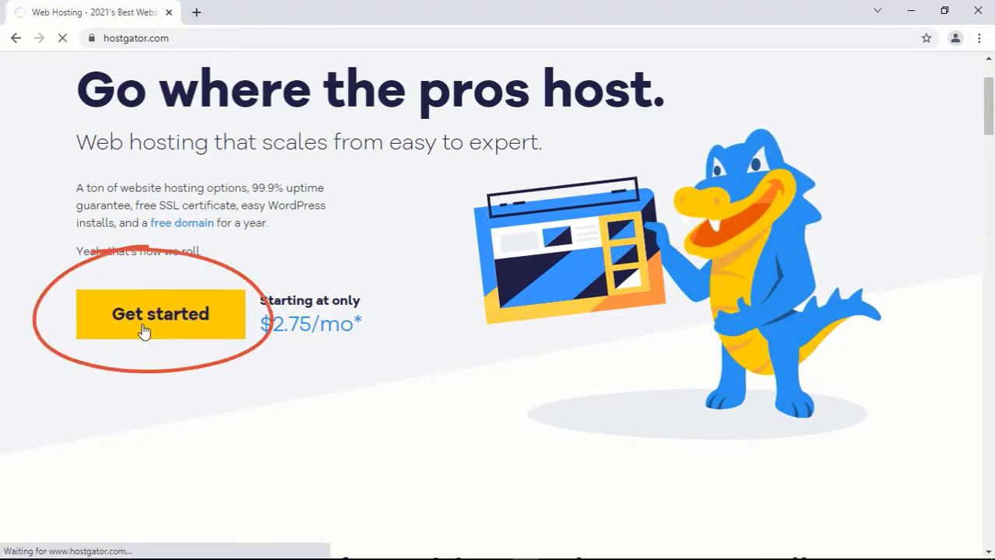
{"action": "scroll", "coordinate": [143, 333], "scroll_direction": "down", "scroll_amount": 5}
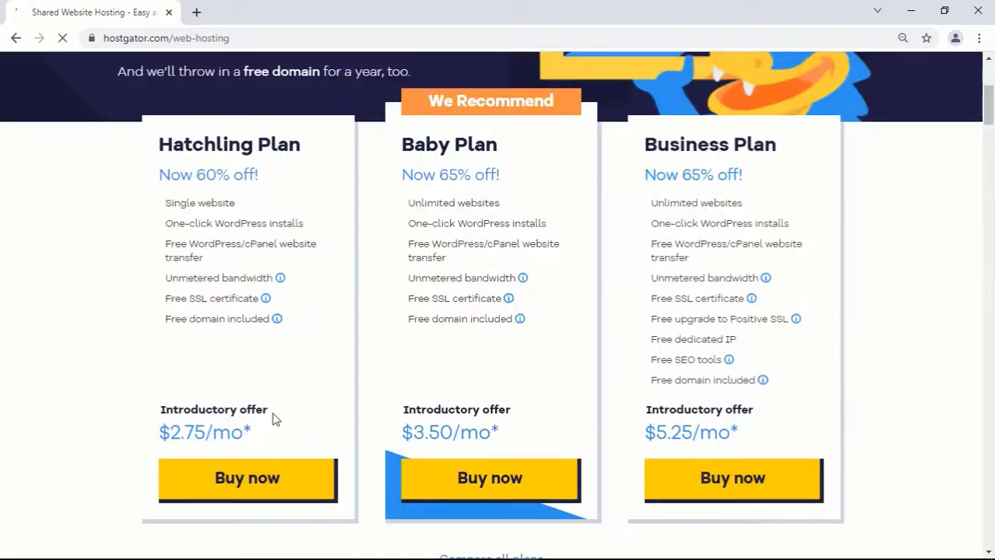
{"action": "left_click_drag", "start_coordinate": [265, 211], "coordinate": [174, 204]}
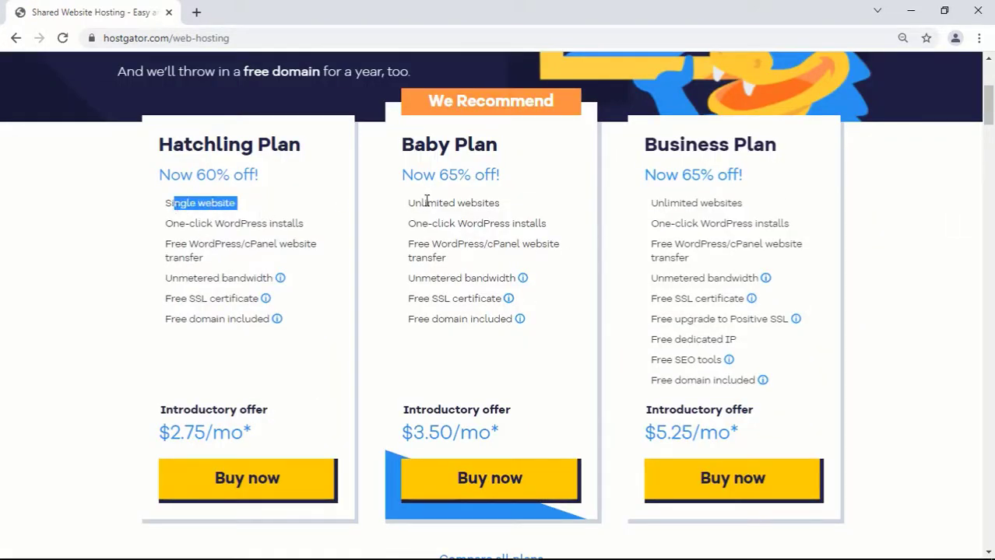
{"action": "left_click_drag", "start_coordinate": [533, 201], "coordinate": [471, 207]}
{"action": "left_click", "coordinate": [530, 211]}
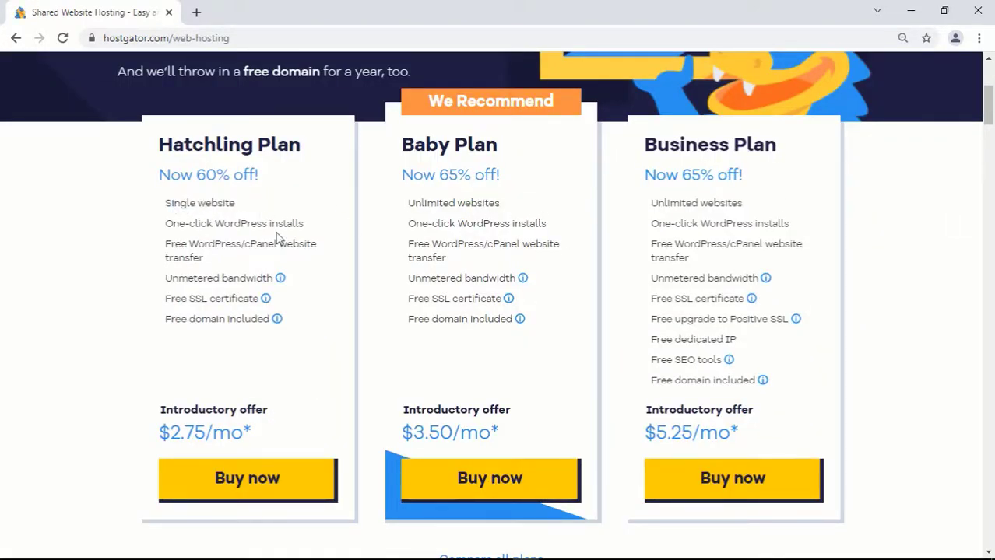
{"action": "left_click", "coordinate": [236, 480]}
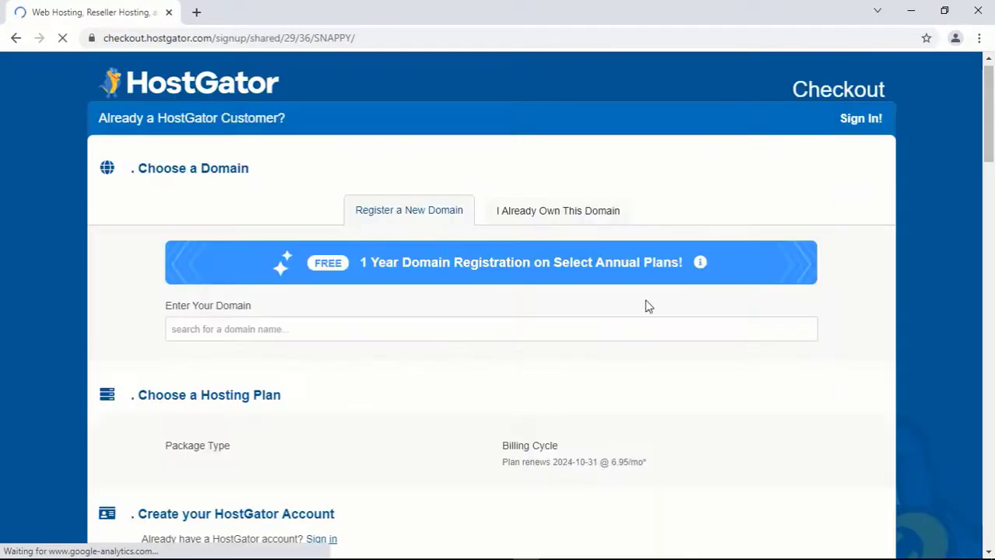
Step: Enter websameeyn as the new domain name and keep the .com extension
{"action": "left_click", "coordinate": [583, 329]}
{"action": "type", "text": "w"}
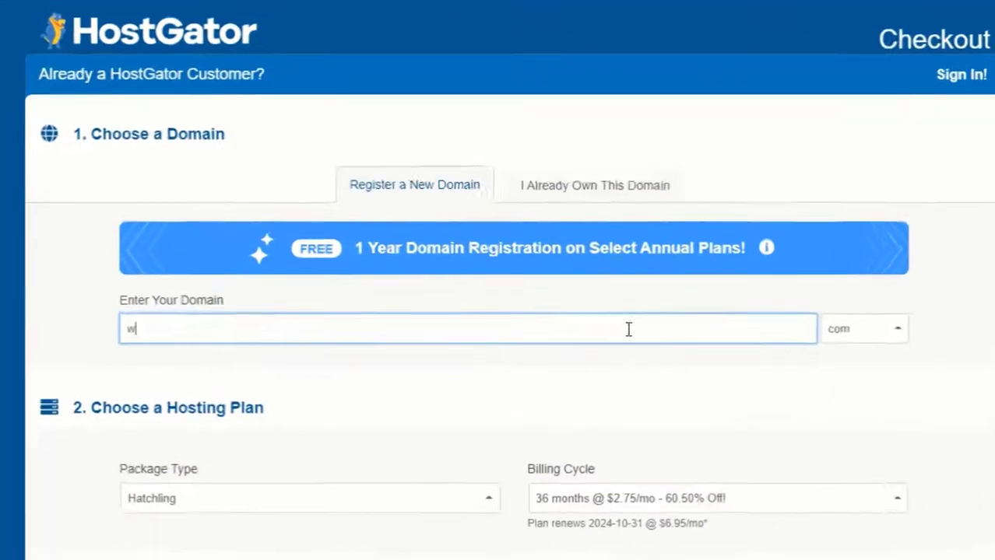
{"action": "type", "text": "ebsameeyn"}
{"action": "key", "text": "Tab"}
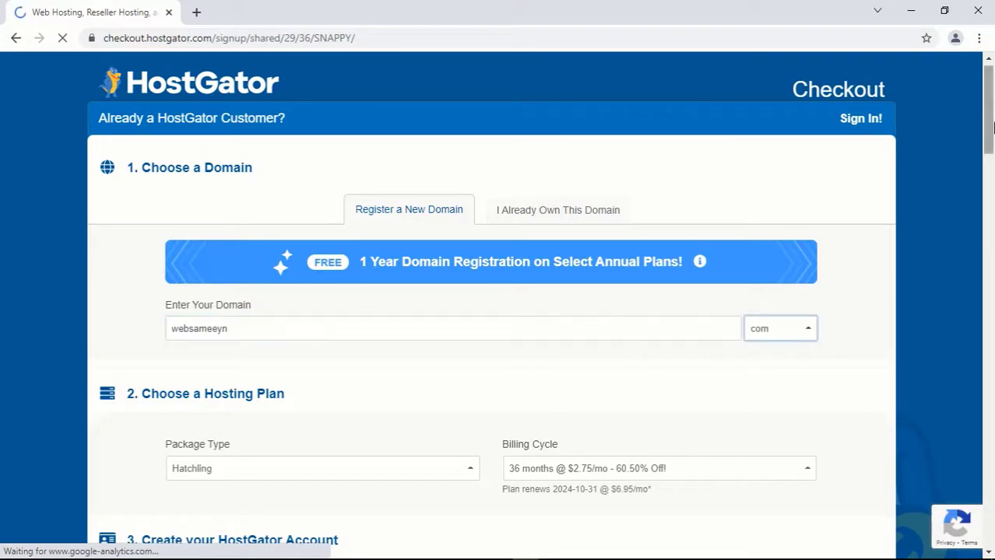
{"action": "scroll", "coordinate": [993, 138], "scroll_direction": "down", "scroll_amount": 1}
{"action": "left_click", "coordinate": [781, 269]}
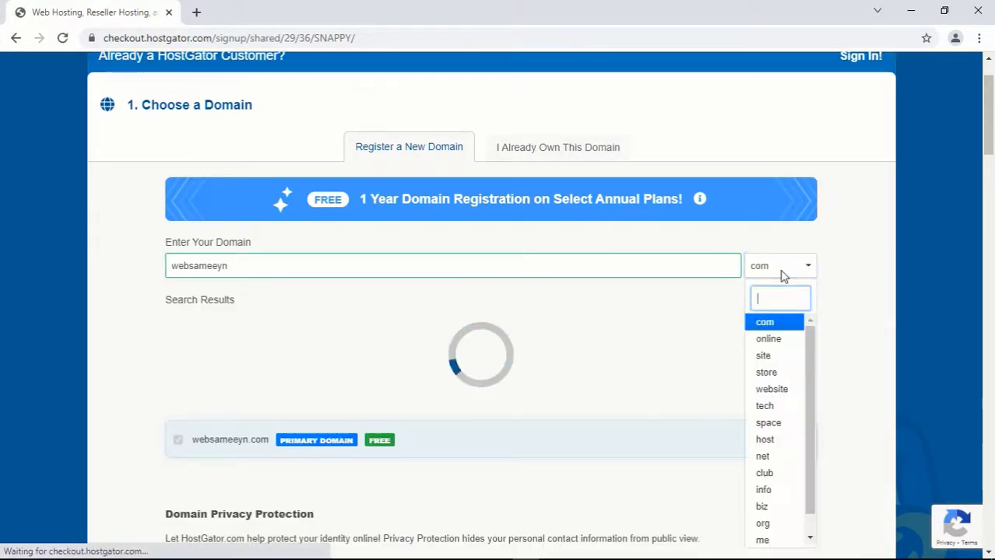
{"action": "left_click", "coordinate": [764, 323]}
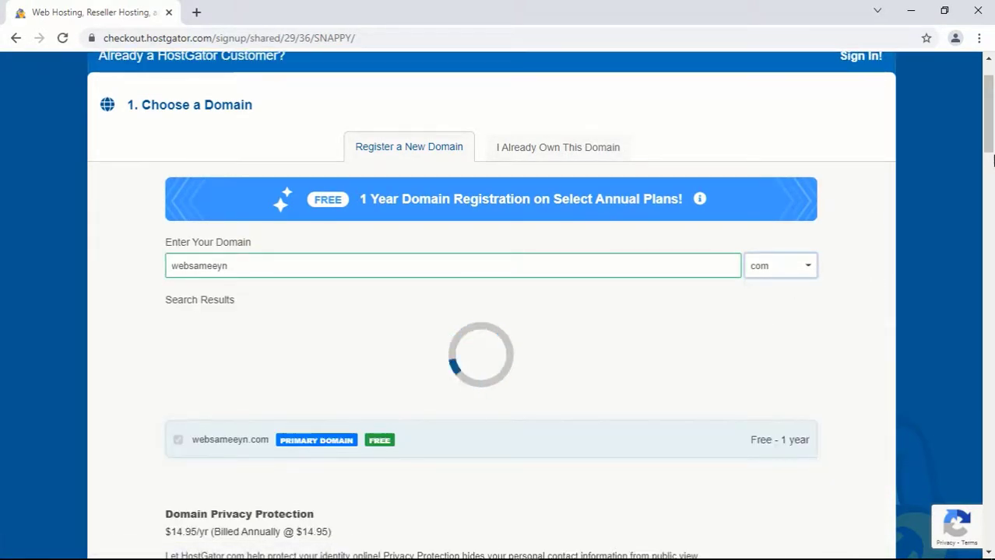
Step: Keep Domain Privacy ($14.95/yr) ticked for websameeyn.com
{"action": "scroll", "coordinate": [977, 138], "scroll_direction": "down", "scroll_amount": 2}
{"action": "scroll", "coordinate": [977, 138], "scroll_direction": "up", "scroll_amount": 1}
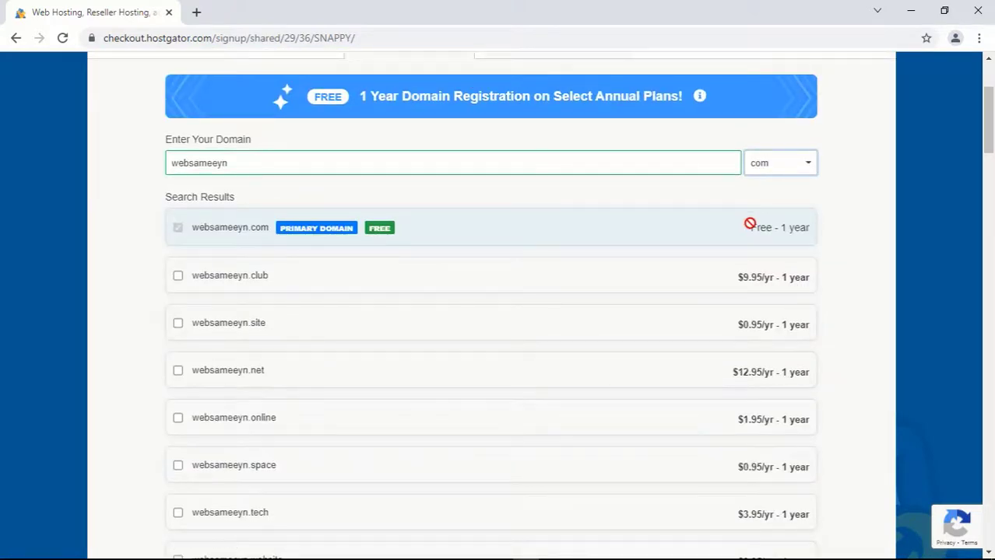
{"action": "left_click_drag", "start_coordinate": [989, 117], "coordinate": [990, 212]}
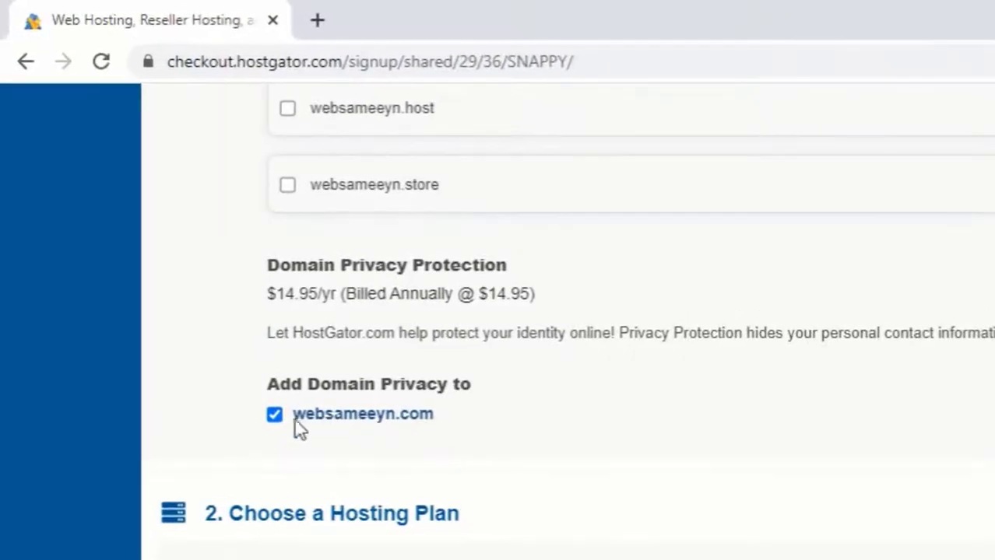
{"action": "left_click", "coordinate": [275, 415]}
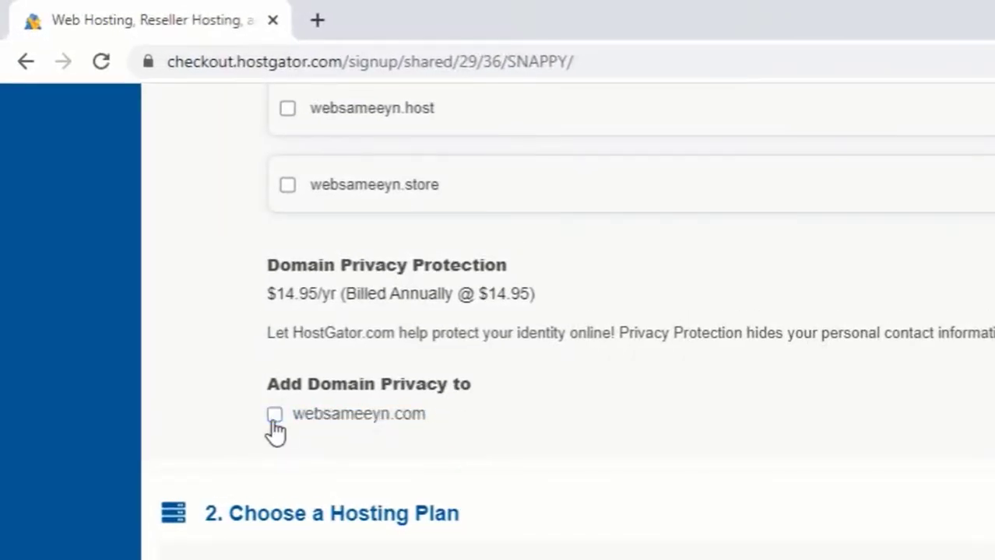
{"action": "left_click", "coordinate": [275, 416]}
{"action": "left_click_drag", "start_coordinate": [464, 389], "coordinate": [270, 384]}
{"action": "left_click", "coordinate": [705, 458]}
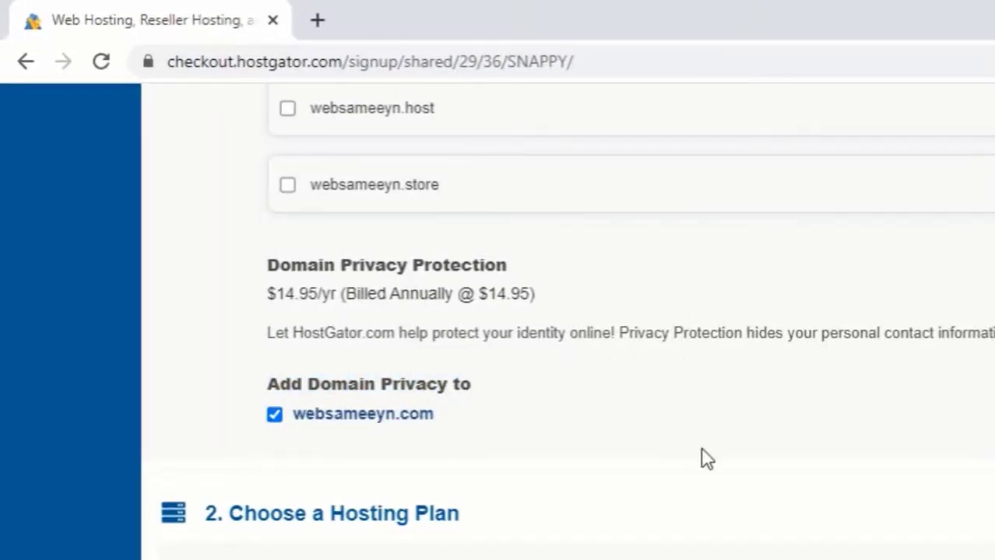
{"action": "left_click_drag", "start_coordinate": [989, 236], "coordinate": [987, 255]}
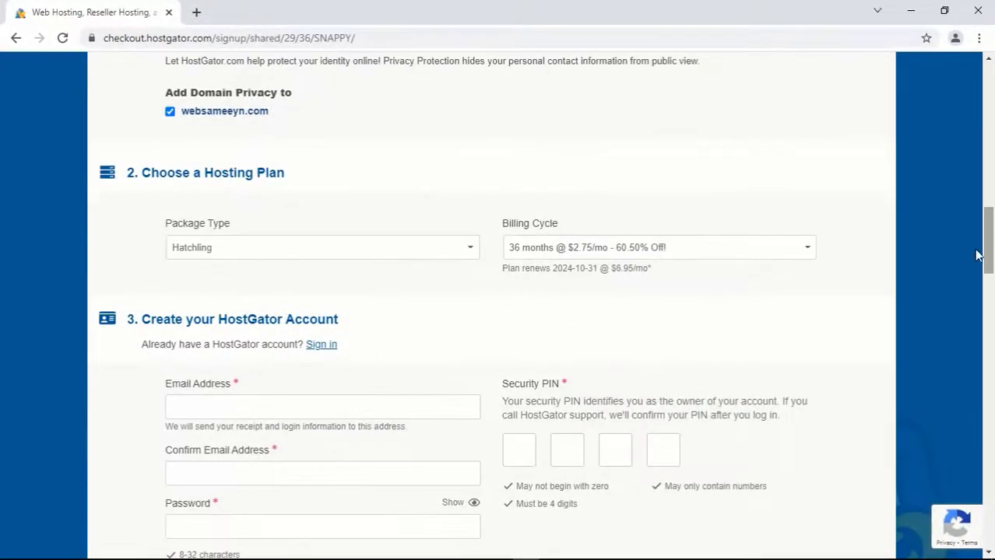
Step: Leave the package as Hatchling and switch billing to 12 months at $3.95/mo
{"action": "left_click", "coordinate": [615, 253]}
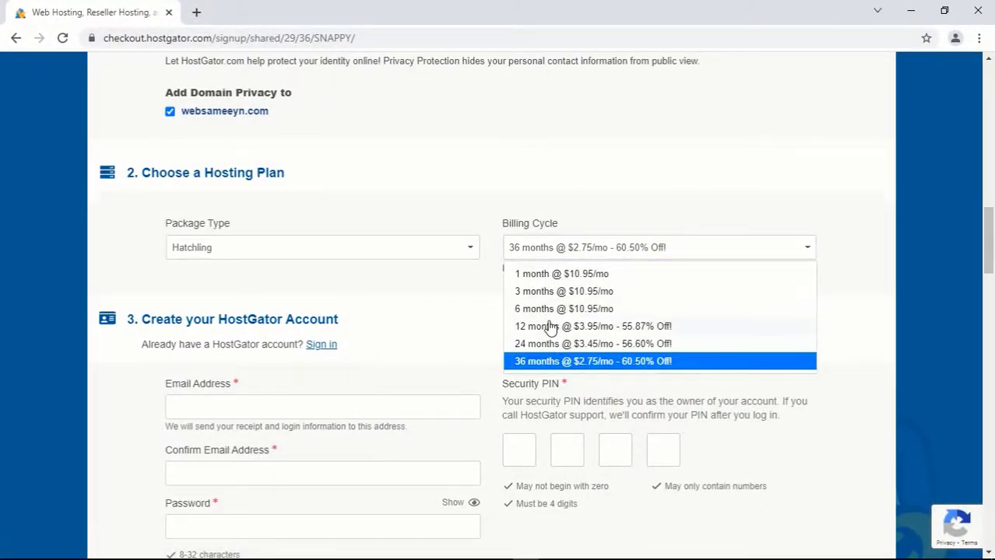
{"action": "left_click", "coordinate": [442, 249]}
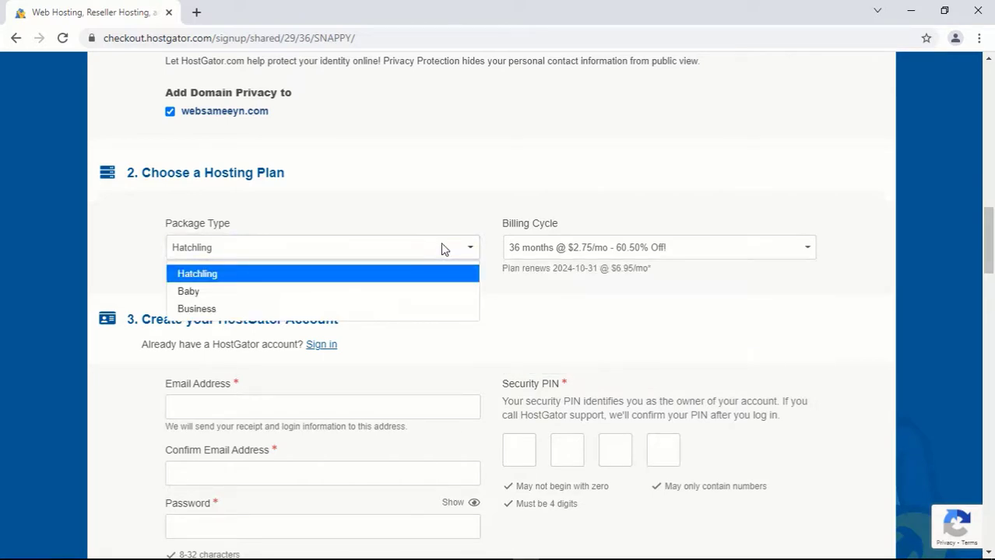
{"action": "left_click", "coordinate": [556, 297]}
{"action": "left_click", "coordinate": [636, 255]}
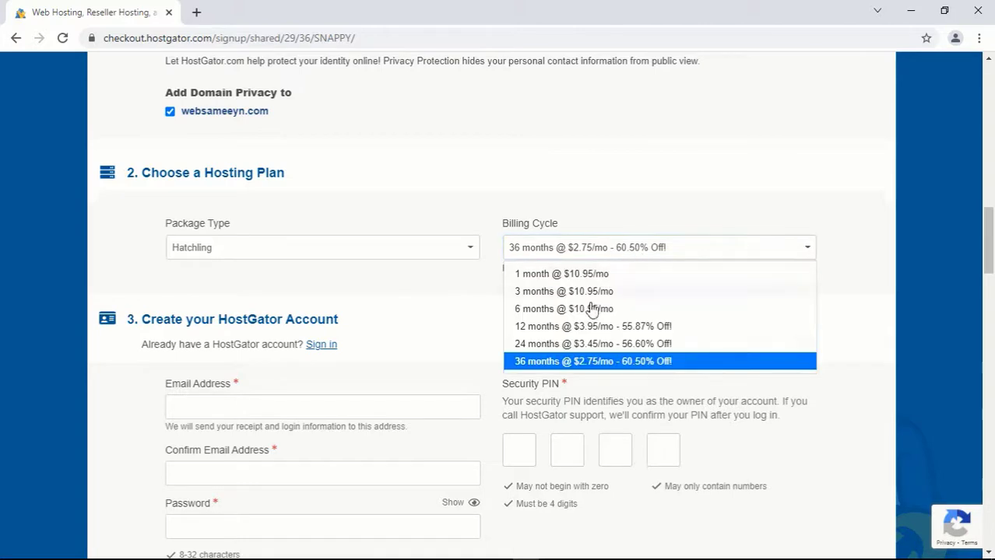
{"action": "left_click", "coordinate": [534, 330]}
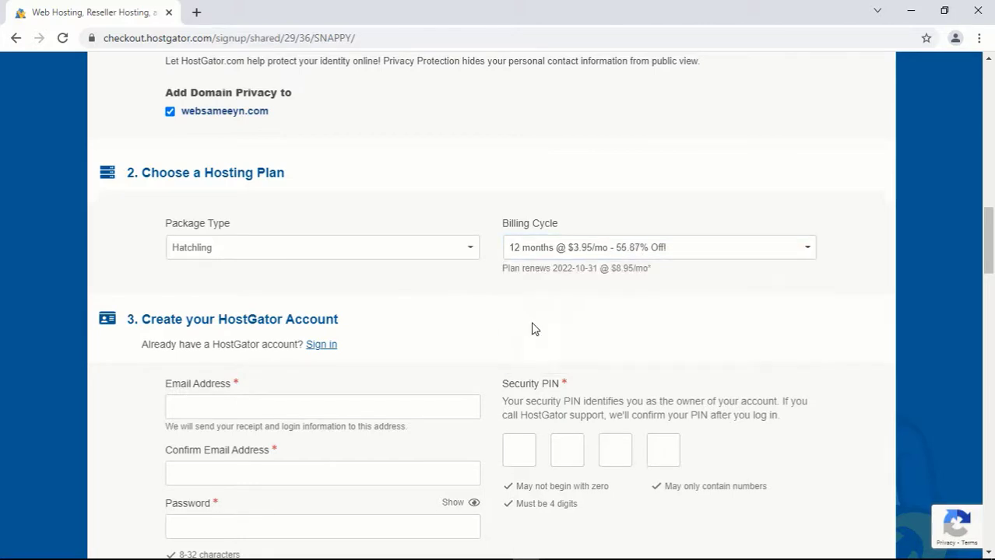
{"action": "left_click_drag", "start_coordinate": [990, 237], "coordinate": [990, 269]}
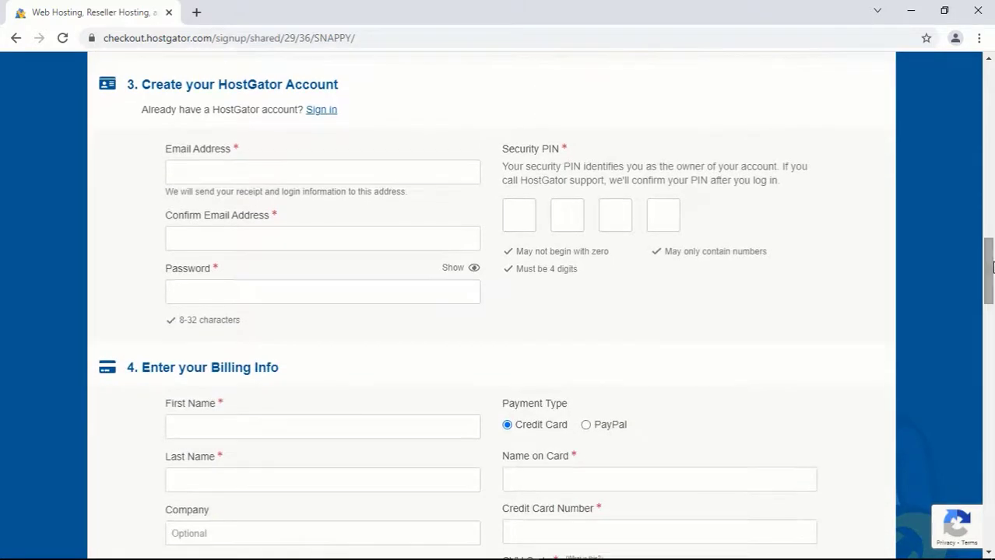
Step: Enter the account e-mail address and copy it into Confirm Email
{"action": "left_click", "coordinate": [341, 161]}
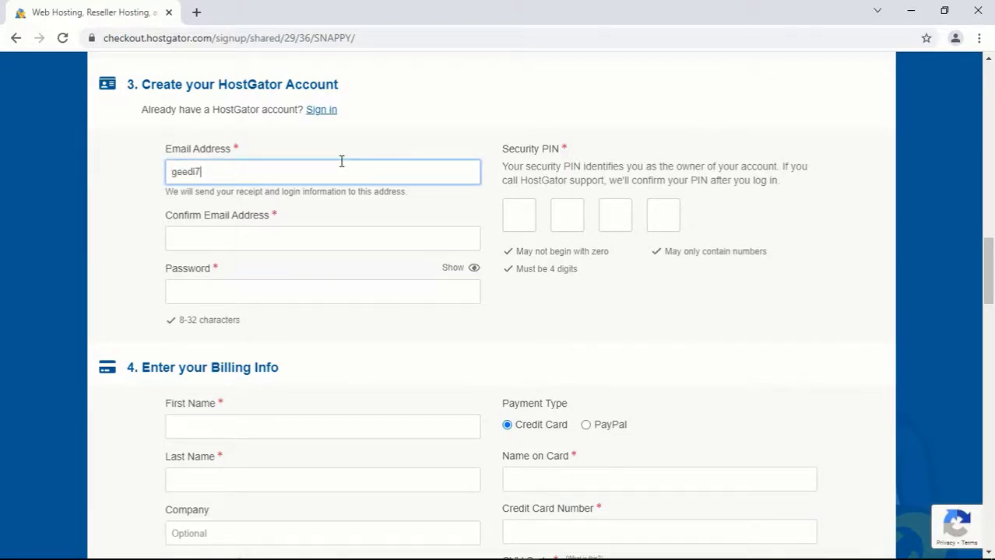
{"action": "left_click", "coordinate": [263, 235]}
{"action": "left_click_drag", "start_coordinate": [286, 166], "coordinate": [169, 174]}
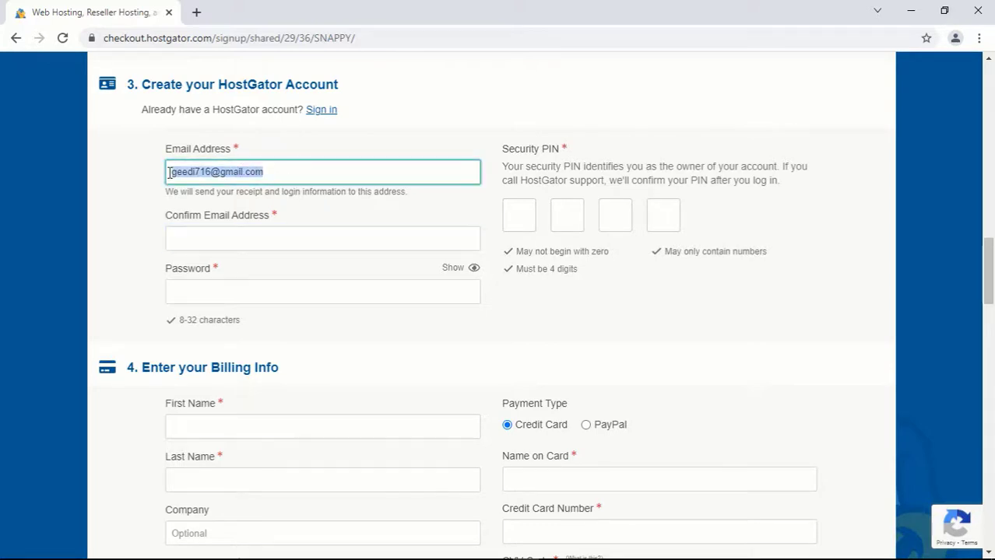
{"action": "key", "text": "ctrl+c"}
{"action": "left_click", "coordinate": [253, 234]}
{"action": "key", "text": "ctrl+v"}
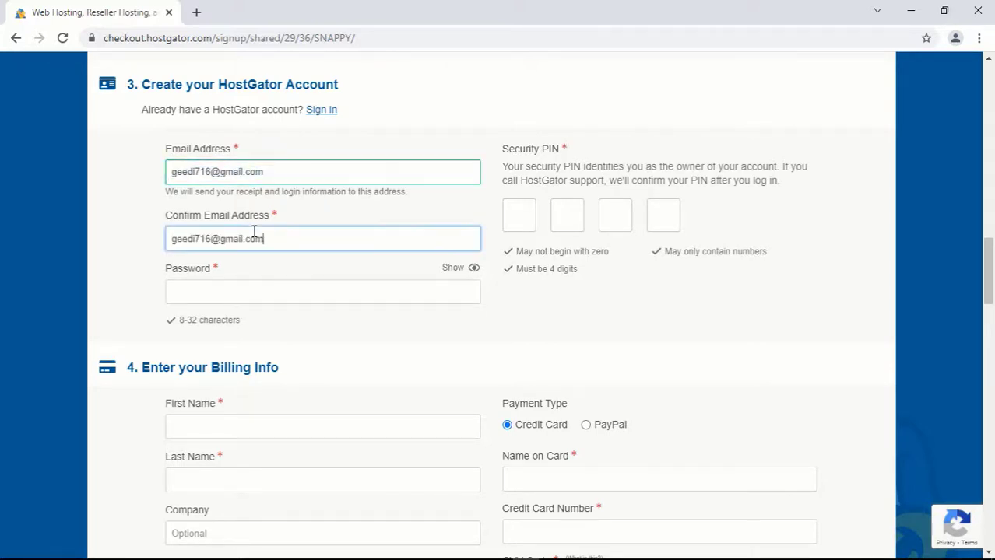
Step: Enter the account password and a four-digit security PIN
{"action": "left_click", "coordinate": [250, 289]}
{"action": "type", "text": "********"}
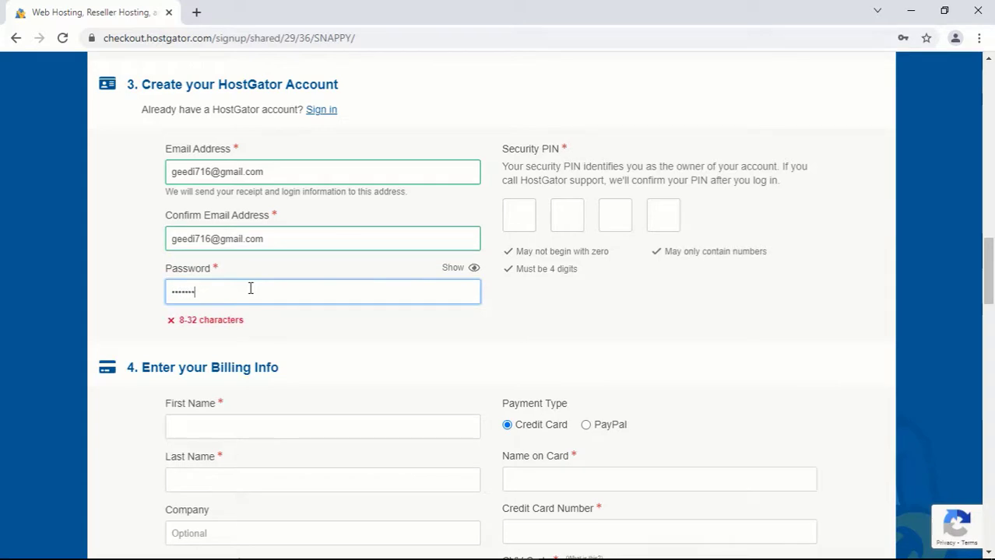
{"action": "left_click_drag", "start_coordinate": [991, 291], "coordinate": [991, 289]}
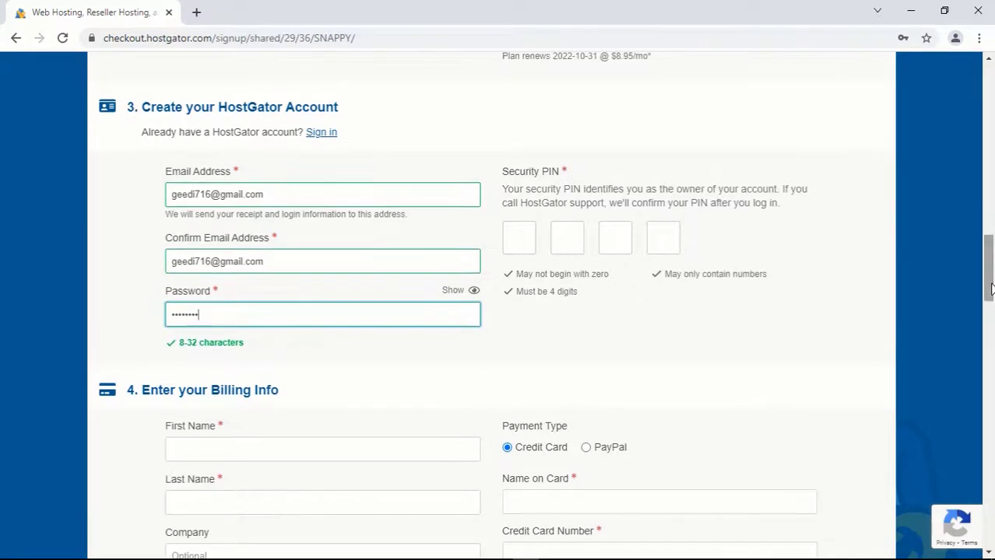
{"action": "left_click", "coordinate": [524, 245]}
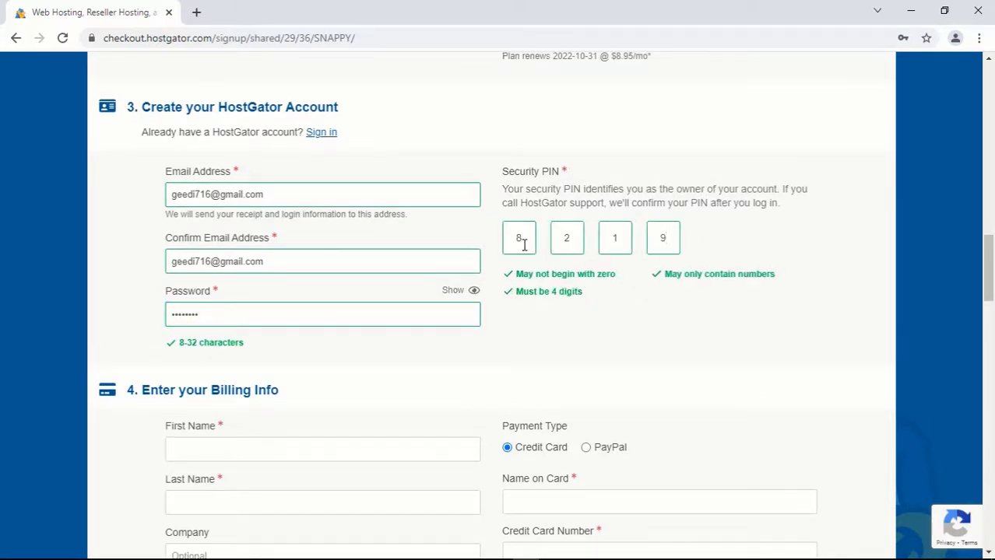
{"action": "scroll", "coordinate": [991, 314], "scroll_direction": "down", "scroll_amount": 4}
{"action": "left_click_drag", "start_coordinate": [278, 78], "coordinate": [162, 78]}
Step: Fill in the billing first and last name, phone number and street address
{"action": "left_click", "coordinate": [280, 136]}
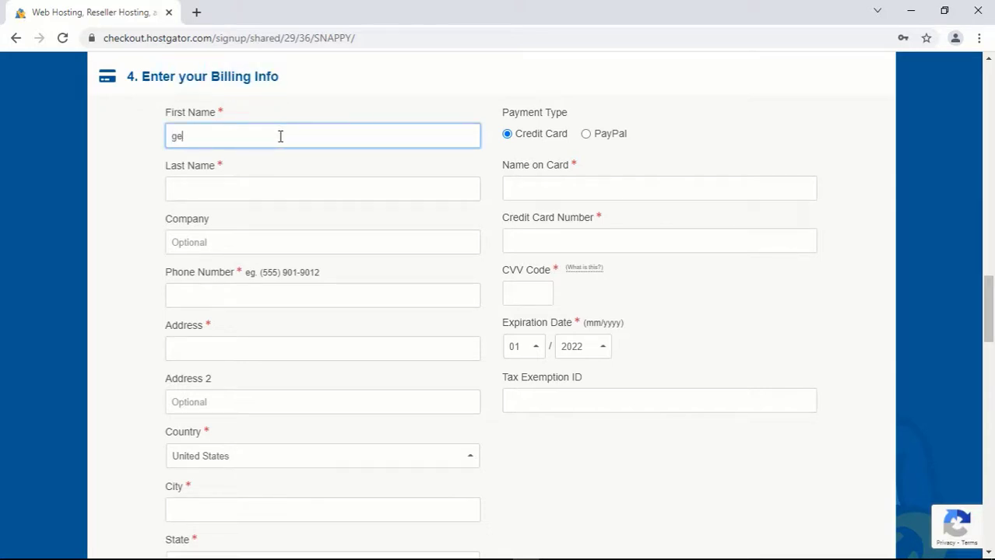
{"action": "left_click", "coordinate": [231, 190]}
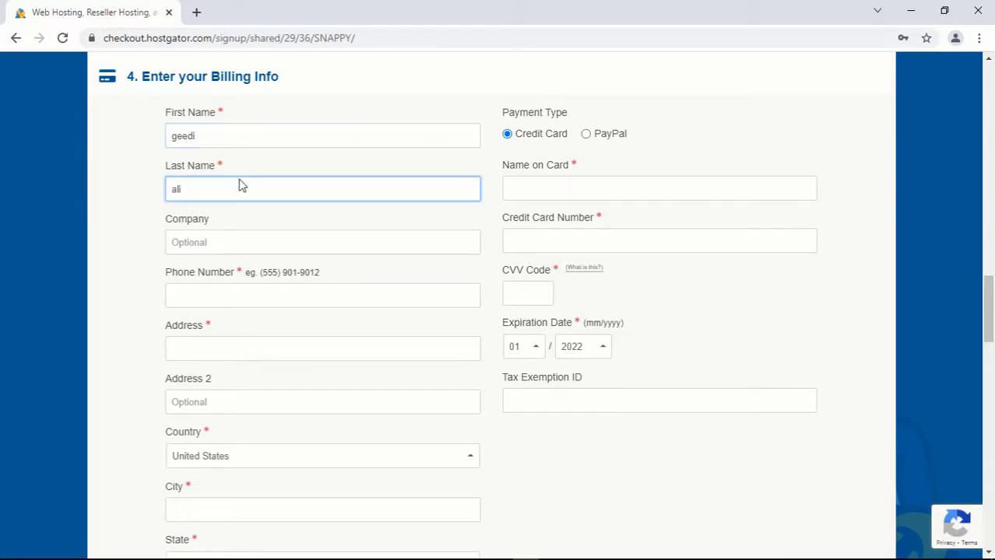
{"action": "left_click", "coordinate": [234, 239]}
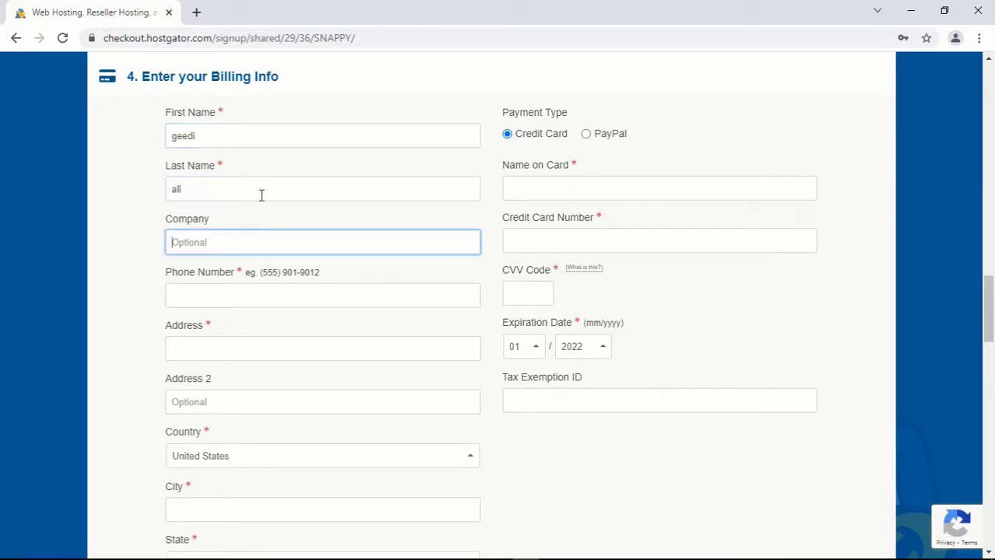
{"action": "left_click", "coordinate": [241, 293]}
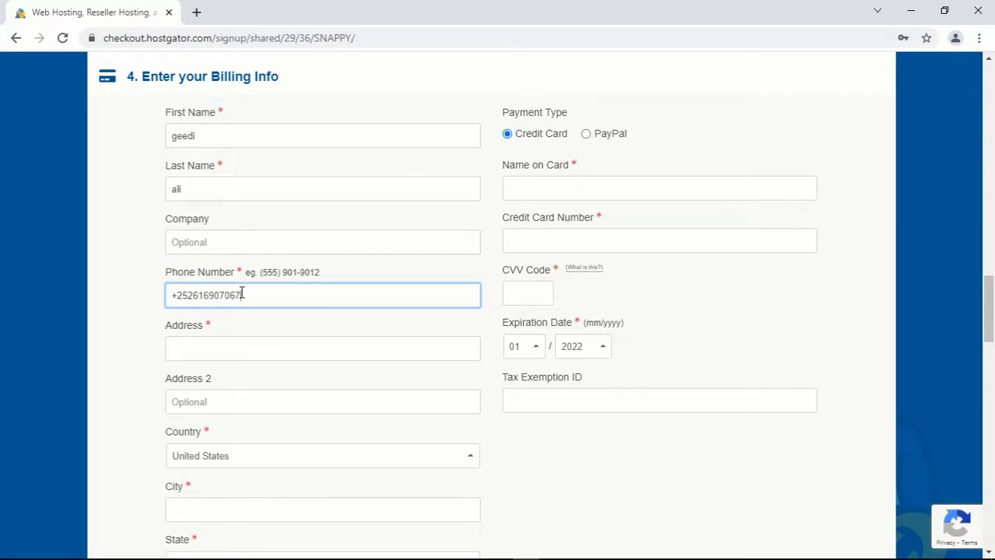
{"action": "left_click", "coordinate": [241, 358]}
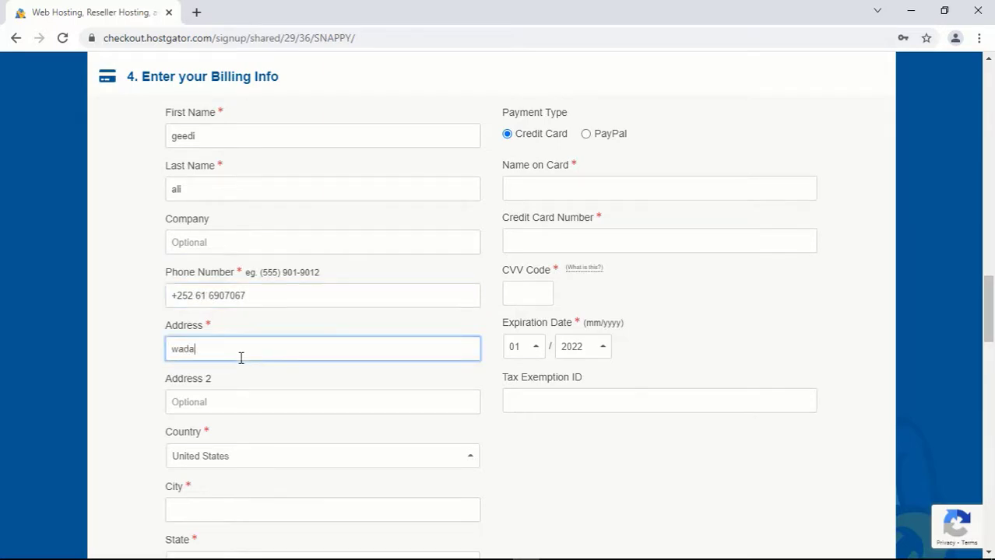
{"action": "scroll", "coordinate": [935, 322], "scroll_direction": "down", "scroll_amount": 2}
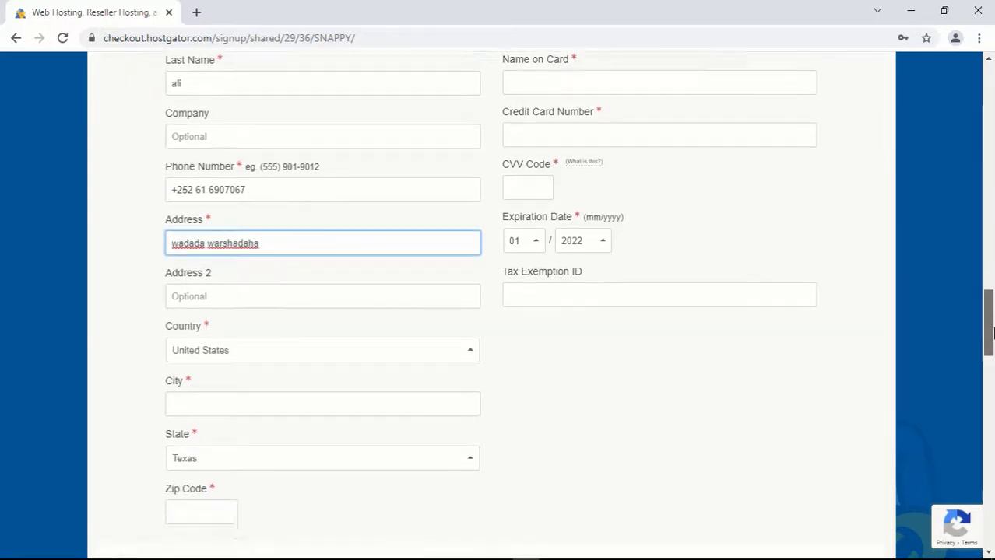
Step: Set the country to Somalia, enter the city, choose Banaadir as state, and fill the zip code
{"action": "left_click", "coordinate": [302, 295]}
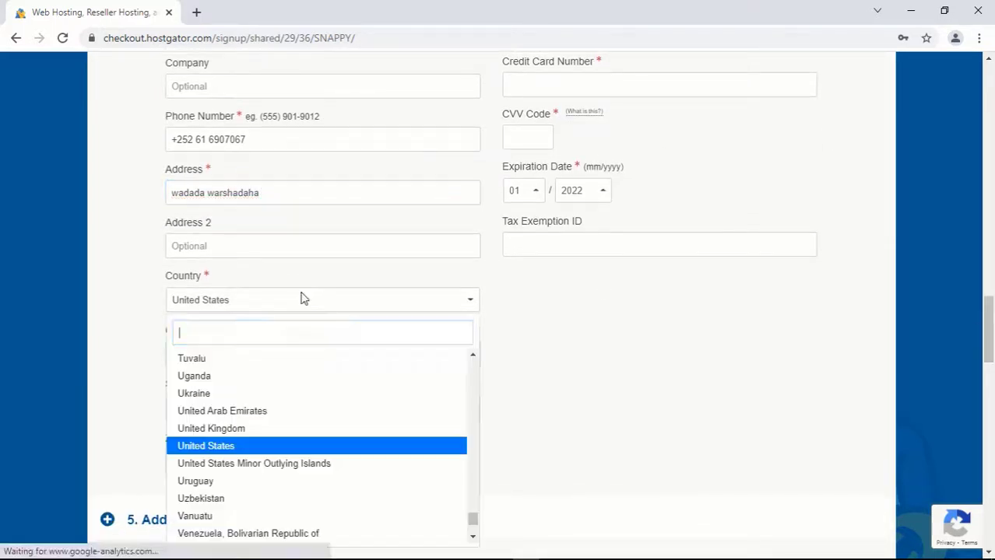
{"action": "type", "text": "soma"}
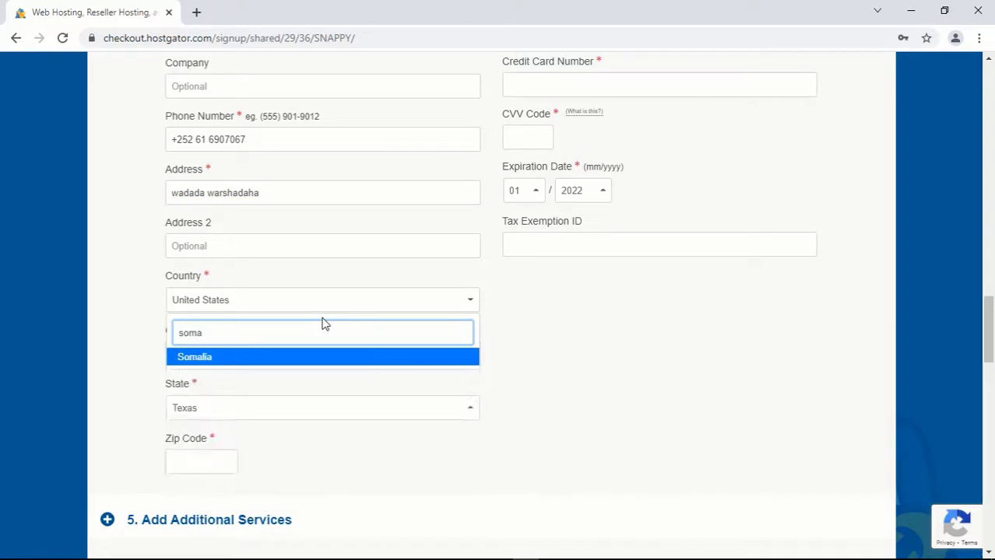
{"action": "left_click", "coordinate": [287, 358]}
{"action": "left_click", "coordinate": [271, 360]}
{"action": "type", "text": "miga"}
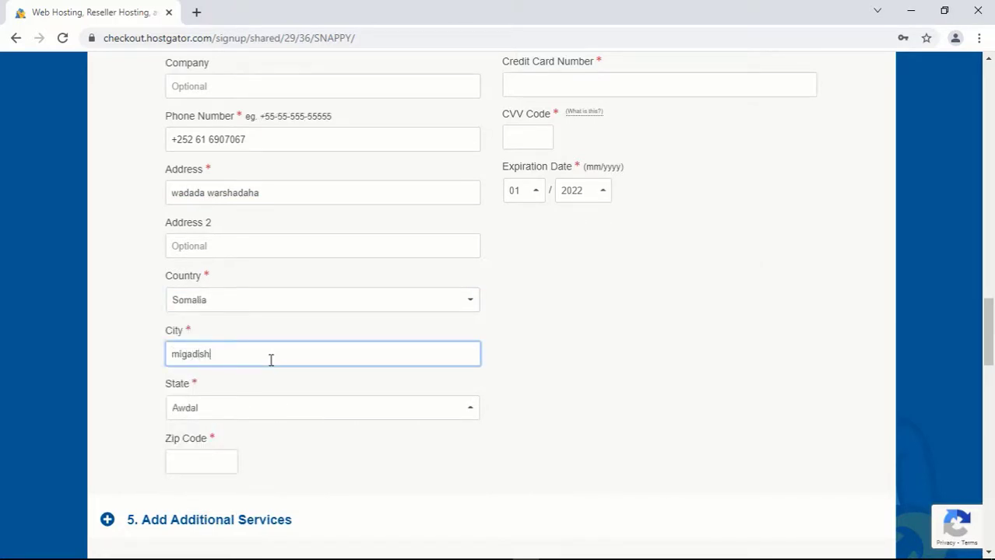
{"action": "type", "text": "dish"}
{"action": "key", "text": "BackSpace"}
{"action": "key", "text": "BackSpace"}
{"action": "key", "text": "BackSpace"}
{"action": "key", "text": "BackSpace"}
{"action": "key", "text": "BackSpace"}
{"action": "key", "text": "BackSpace"}
{"action": "left_click", "coordinate": [315, 411]}
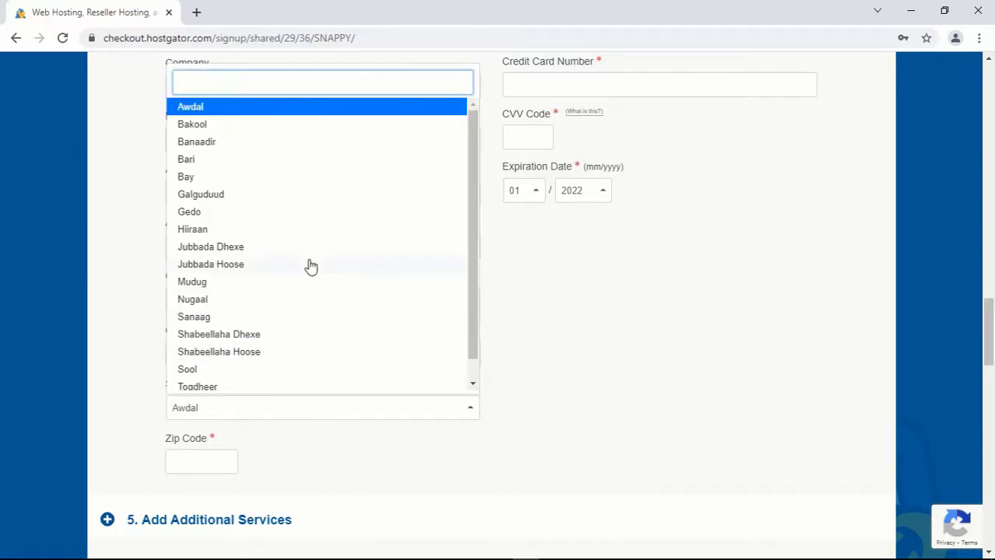
{"action": "left_click", "coordinate": [287, 142]}
{"action": "left_click", "coordinate": [216, 463]}
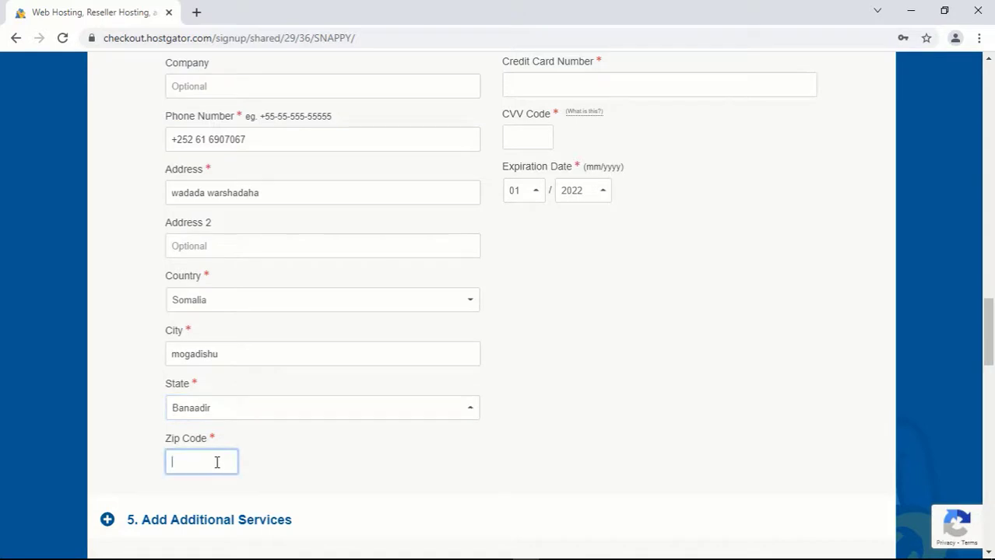
{"action": "type", "text": "none"}
{"action": "left_click_drag", "start_coordinate": [988, 344], "coordinate": [989, 323]}
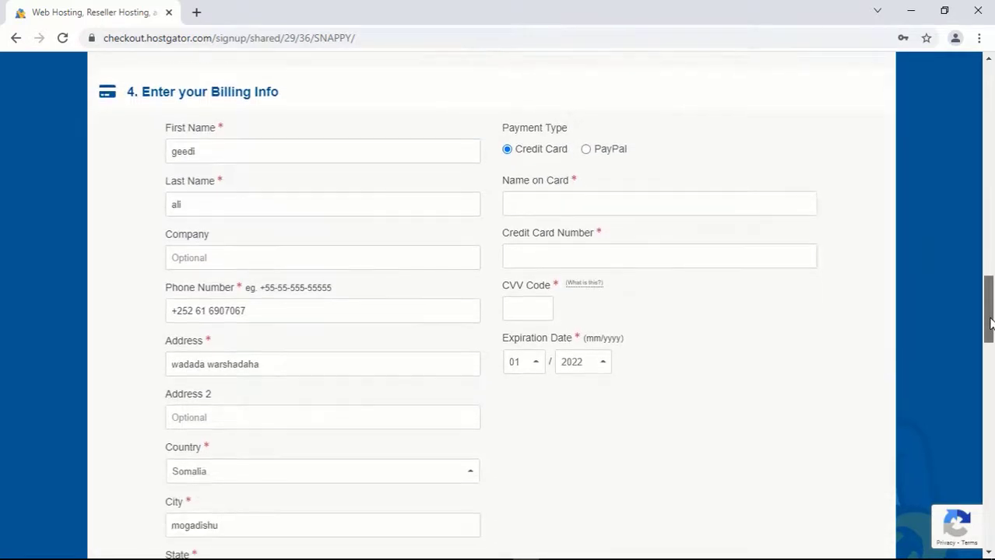
Step: Enter the cardholder's name, the card number and the CVV code
{"action": "left_click", "coordinate": [670, 198]}
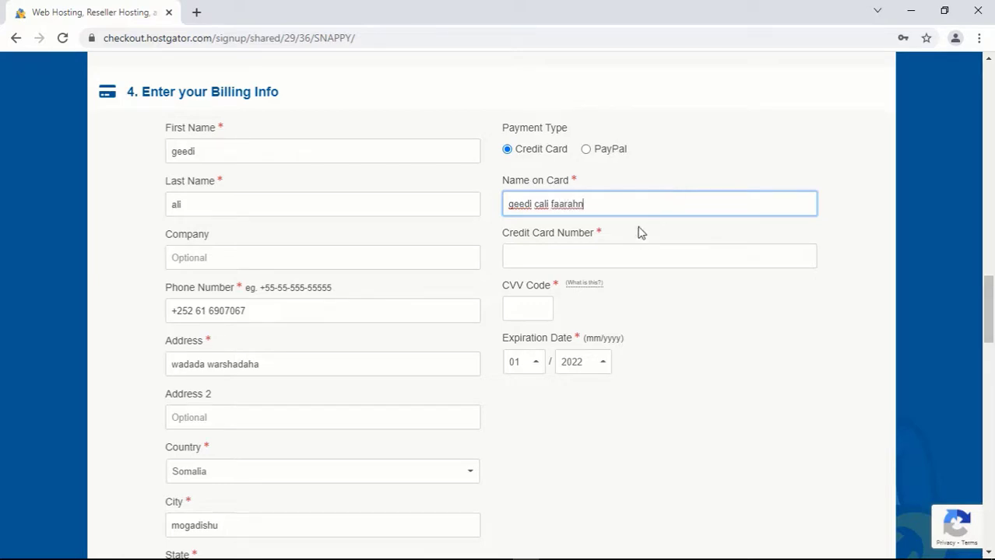
{"action": "key", "text": "BackSpace"}
{"action": "key", "text": "Tab"}
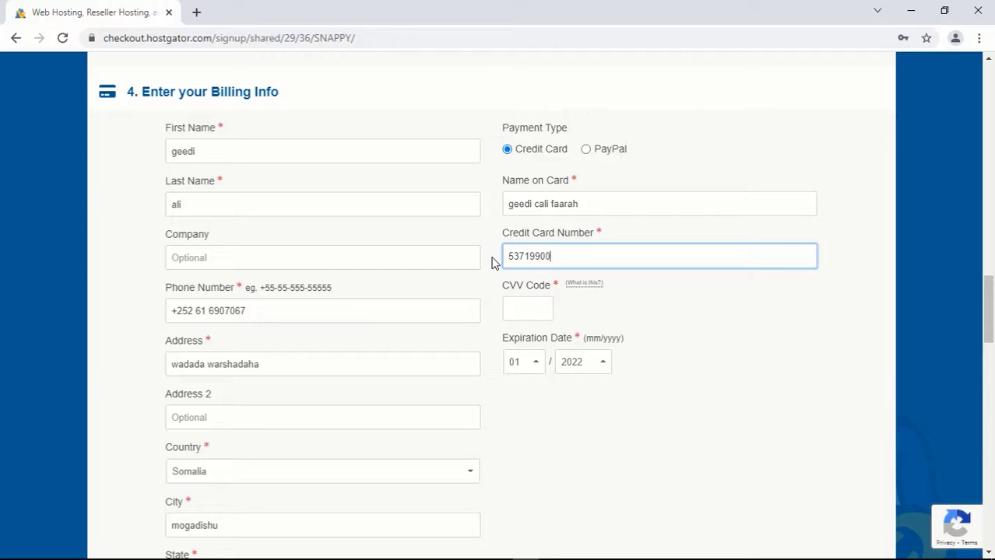
{"action": "left_click", "coordinate": [522, 305]}
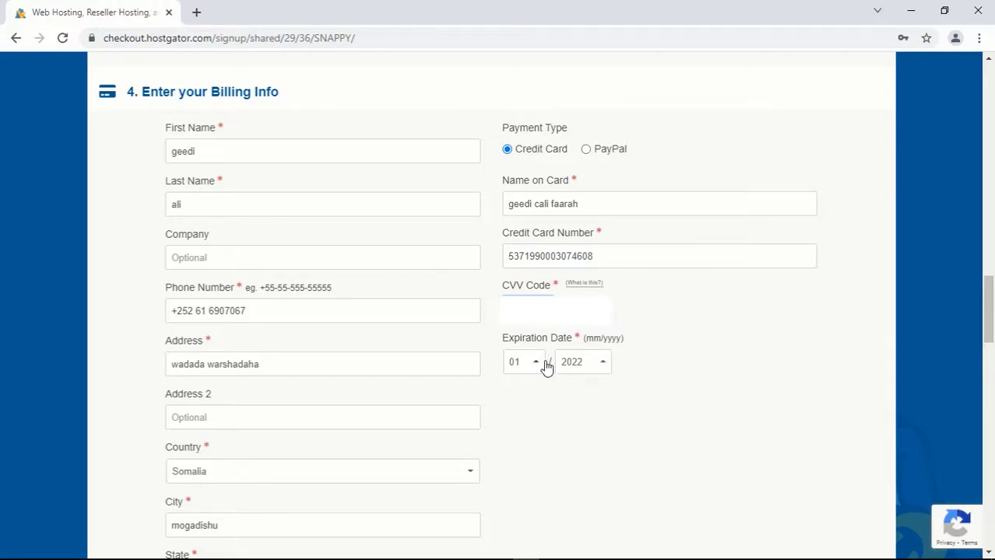
Step: Set the card expiry to month 10 of year 2024
{"action": "left_click", "coordinate": [596, 364]}
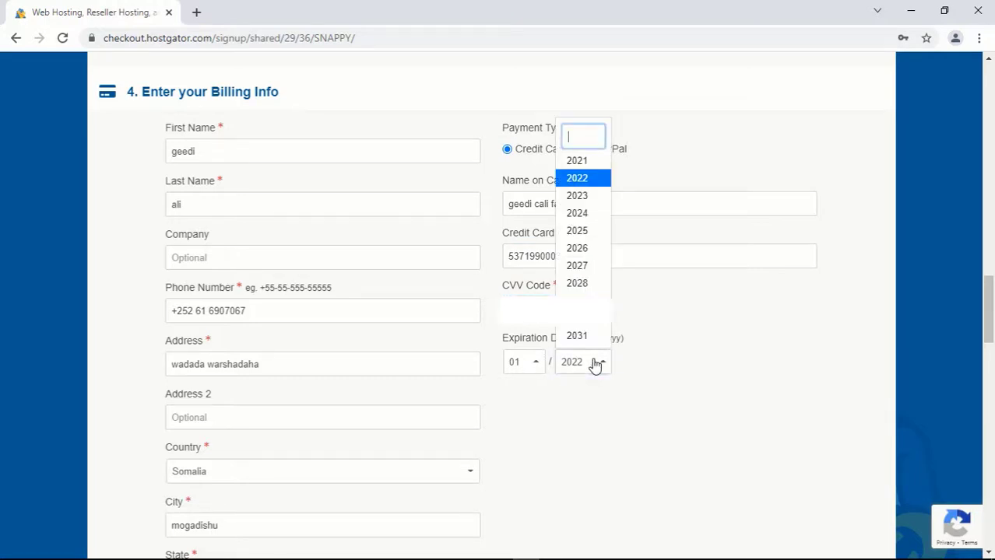
{"action": "left_click", "coordinate": [582, 212]}
{"action": "left_click", "coordinate": [536, 372]}
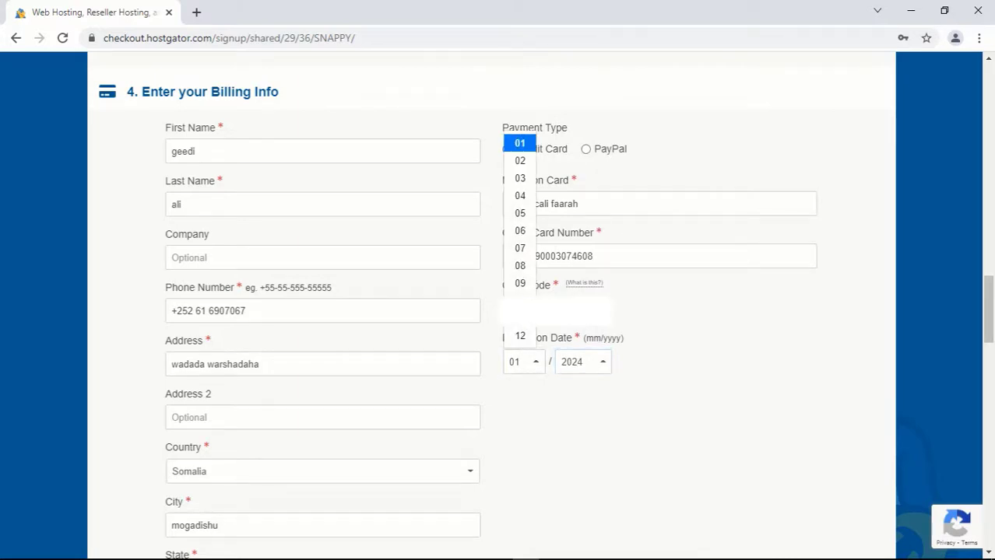
{"action": "left_click", "coordinate": [519, 300]}
{"action": "left_click_drag", "start_coordinate": [990, 305], "coordinate": [992, 465]}
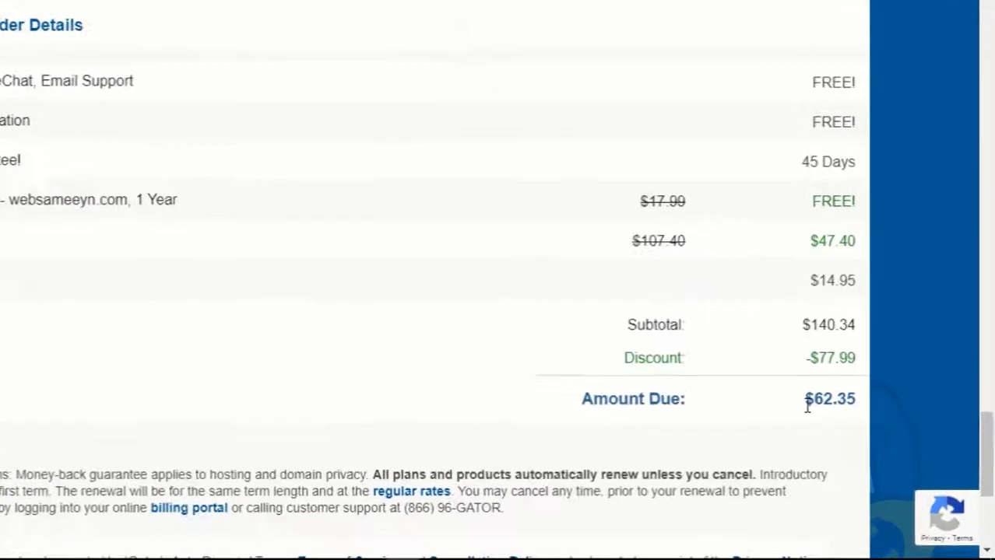
Step: Replace the SNAPPY coupon with webdhise and validate it to lower the total
{"action": "left_click_drag", "start_coordinate": [844, 433], "coordinate": [881, 430]}
{"action": "left_click", "coordinate": [779, 313]}
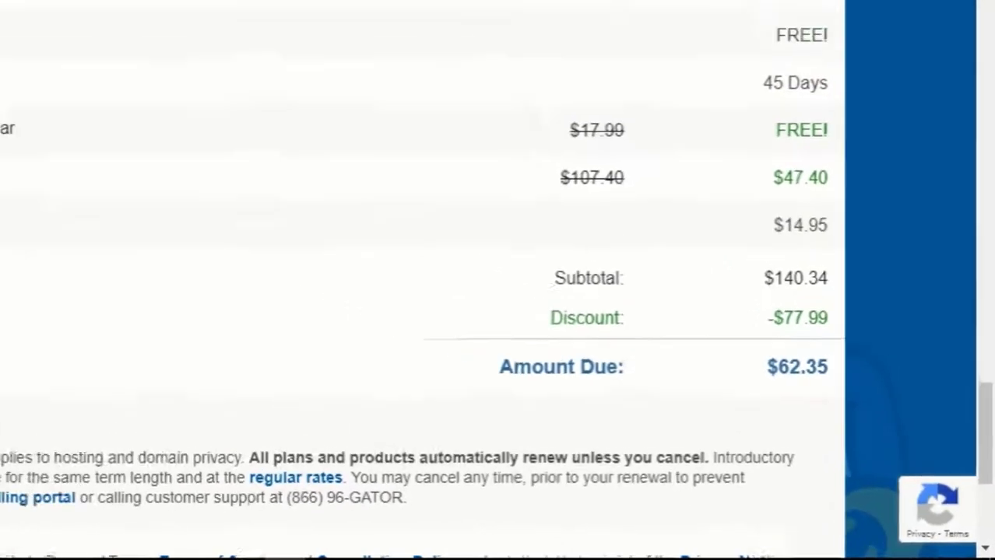
{"action": "left_click_drag", "start_coordinate": [158, 90], "coordinate": [100, 81]}
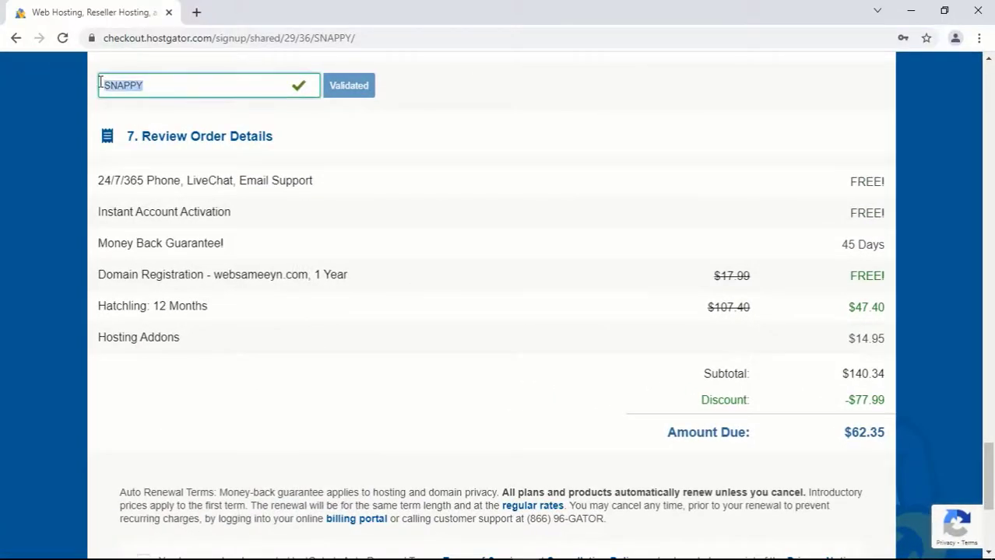
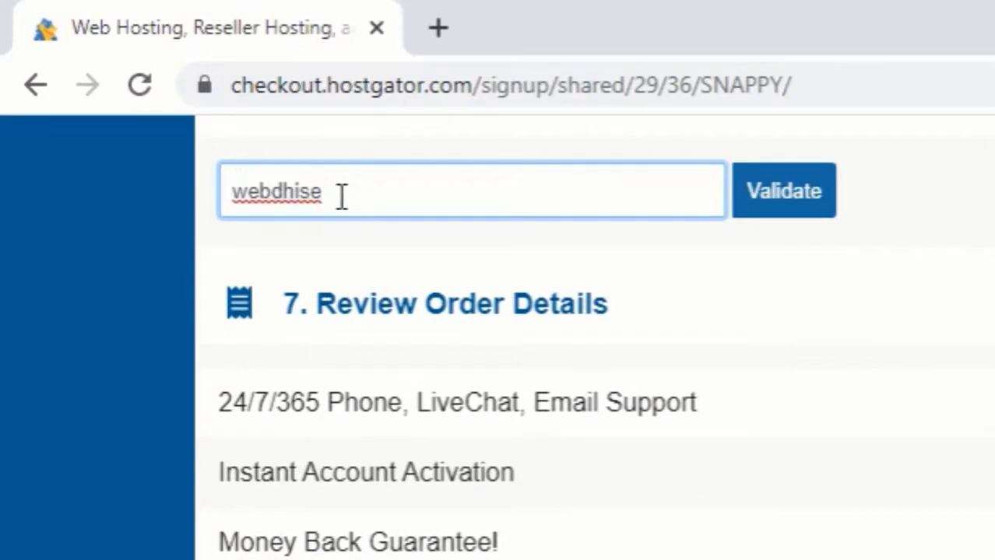
{"action": "left_click_drag", "start_coordinate": [340, 193], "coordinate": [233, 189]}
{"action": "left_click", "coordinate": [373, 205]}
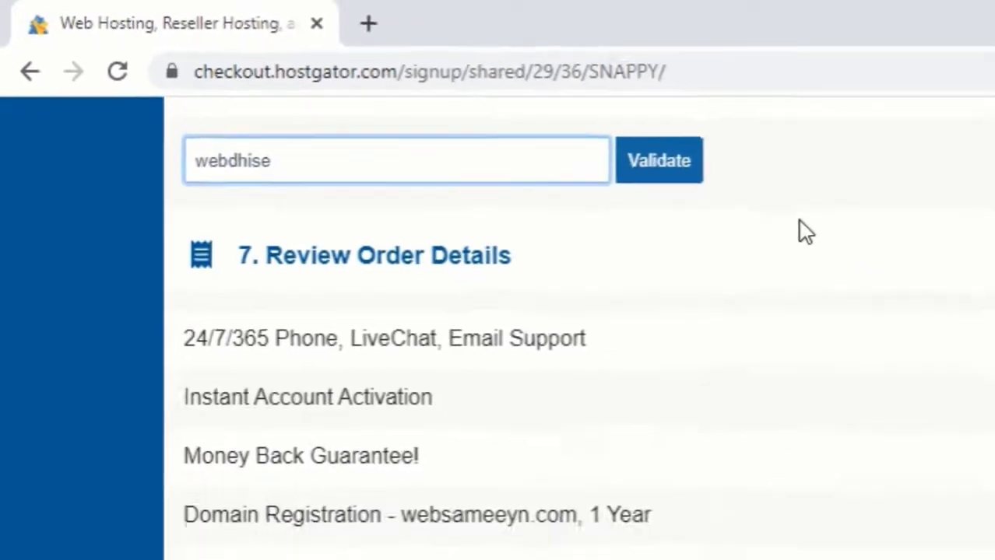
{"action": "left_click", "coordinate": [781, 194]}
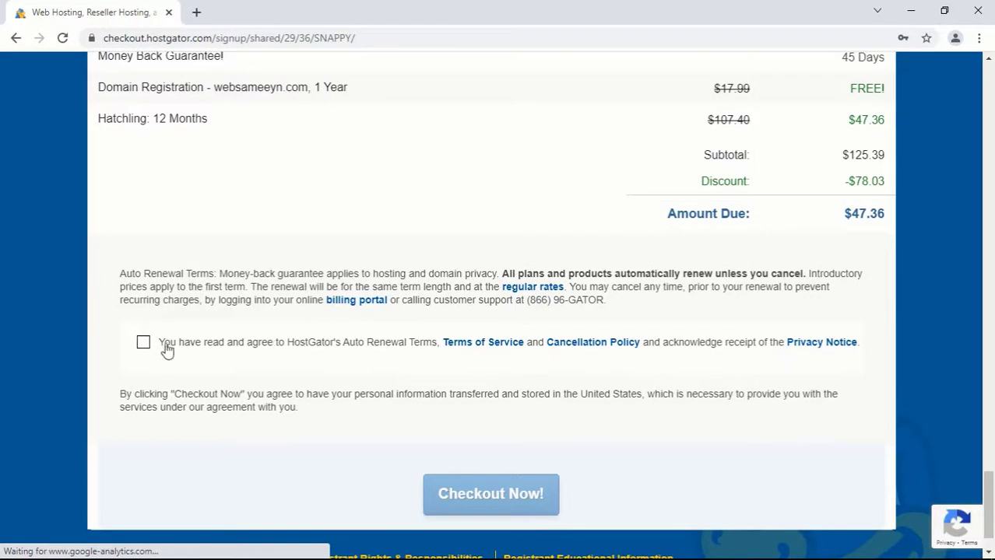
Step: Accept the renewal terms and place the $47.36 order
{"action": "left_click", "coordinate": [143, 344]}
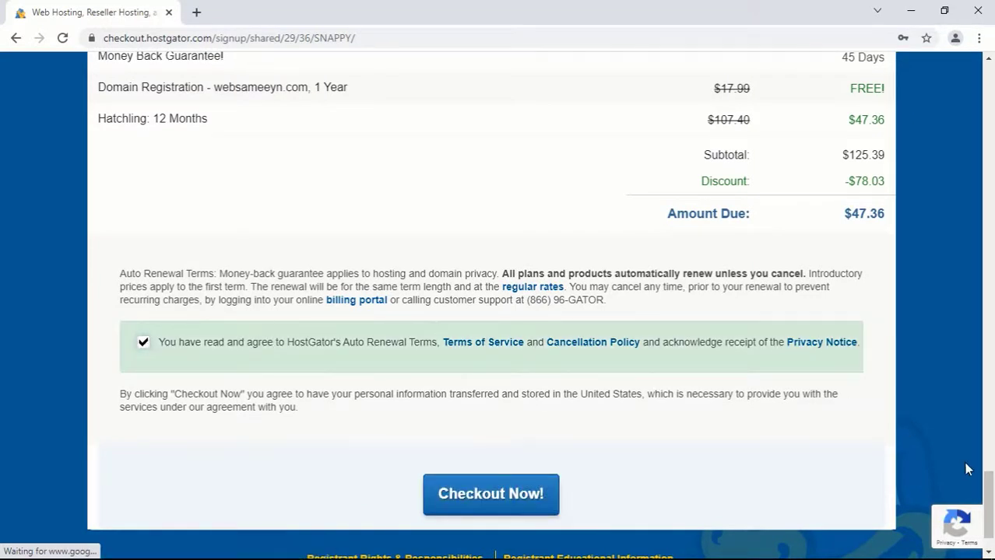
{"action": "scroll", "coordinate": [967, 469], "scroll_direction": "down", "scroll_amount": 2}
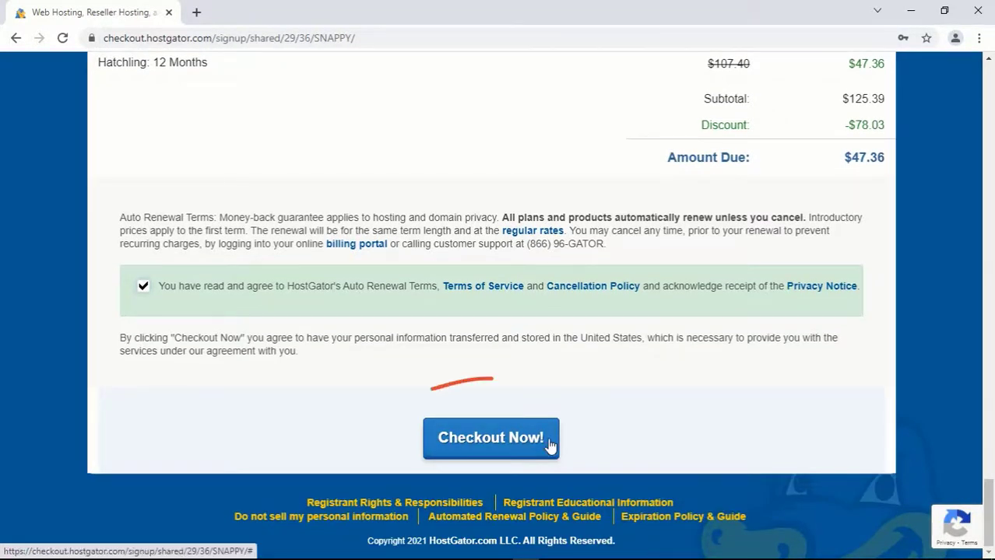
{"action": "left_click", "coordinate": [486, 441]}
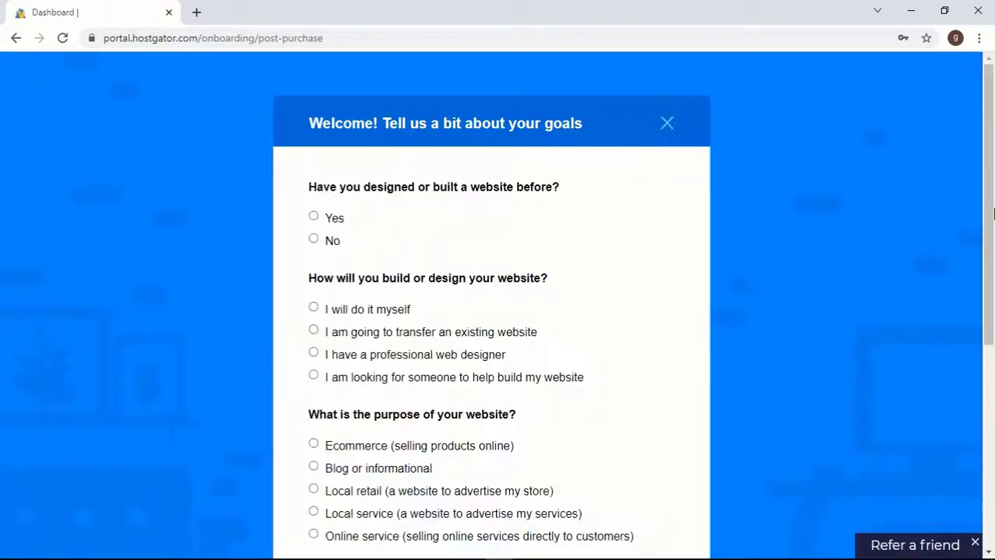
Step: Skip the survey, dismiss the WordPress prompt, and launch the WordPress installer for websameyn.com
{"action": "left_click_drag", "start_coordinate": [989, 212], "coordinate": [987, 410]}
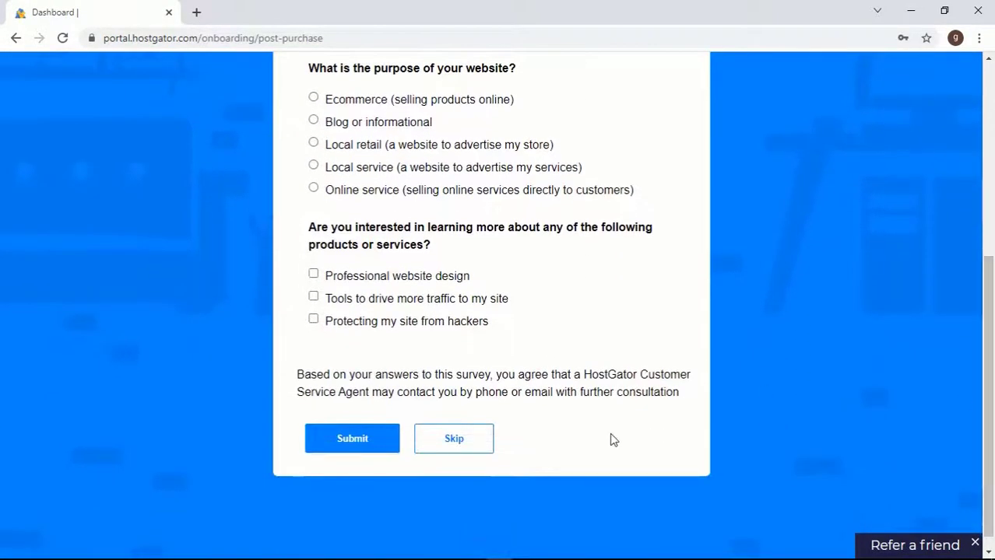
{"action": "left_click", "coordinate": [480, 442]}
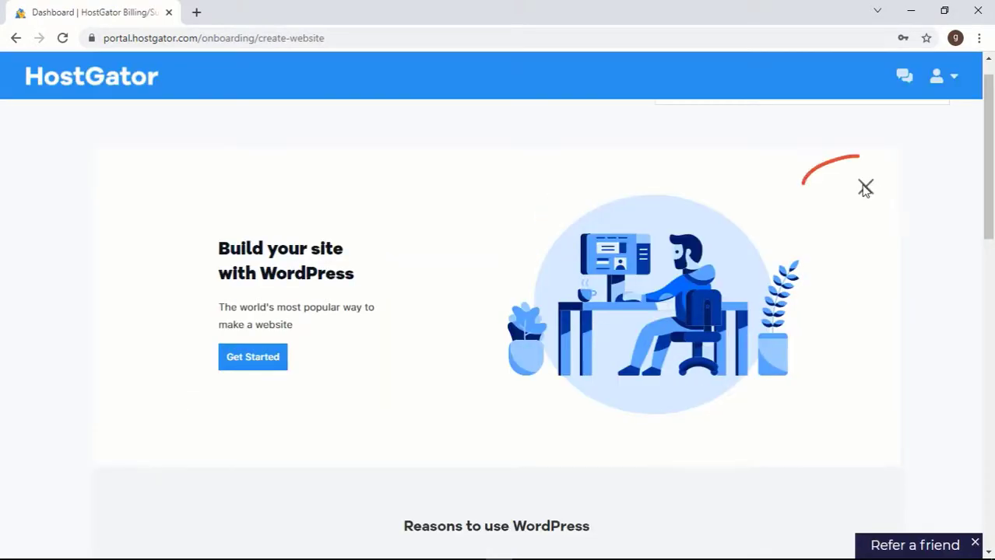
{"action": "left_click", "coordinate": [866, 186]}
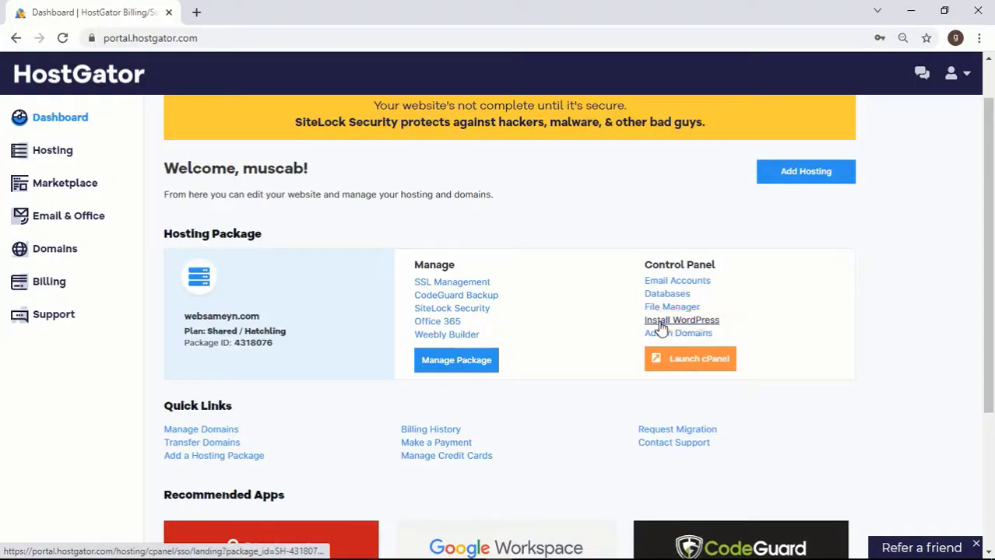
{"action": "left_click", "coordinate": [666, 323]}
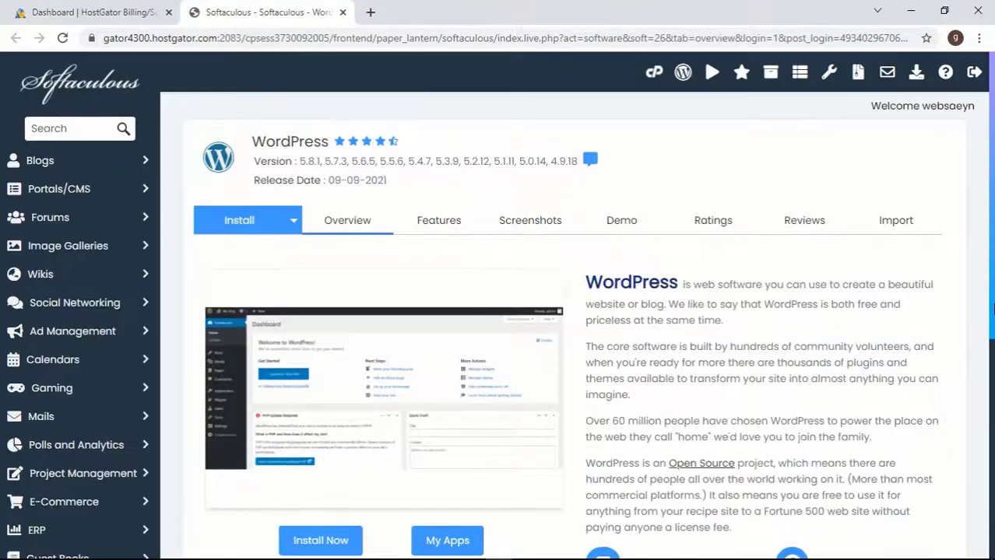
Step: Start a new WordPress install and set the site name to websameyn with a new description
{"action": "scroll", "coordinate": [660, 326], "scroll_direction": "down", "scroll_amount": 2}
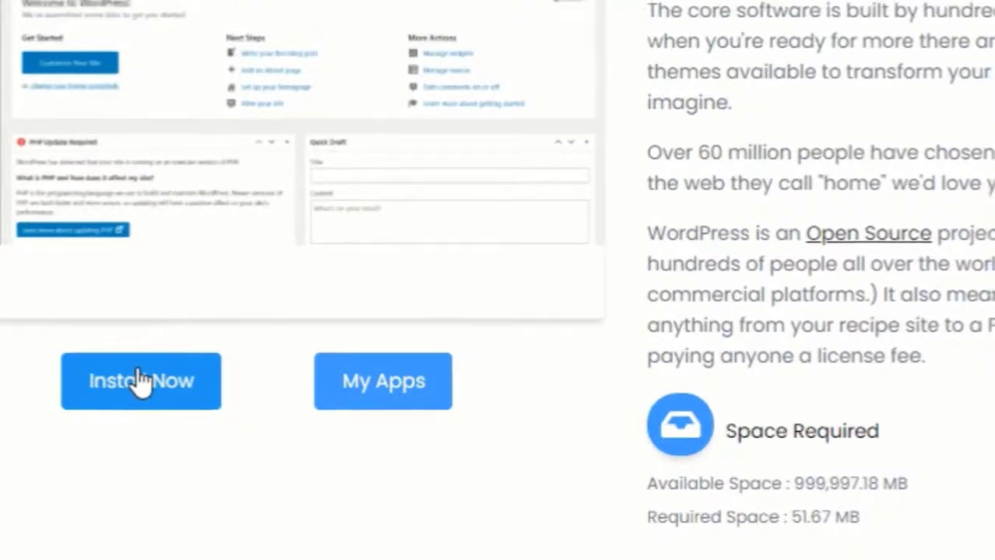
{"action": "left_click", "coordinate": [321, 434]}
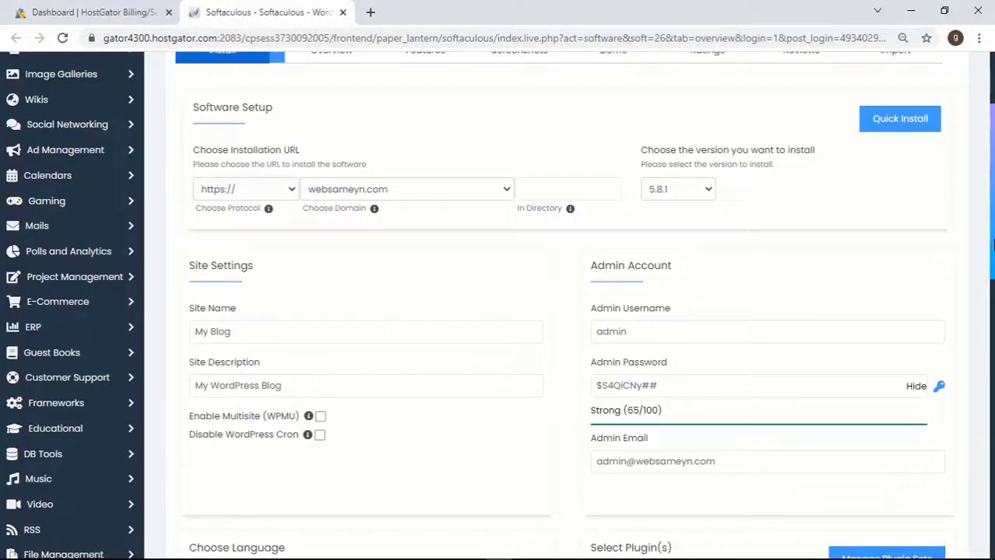
{"action": "left_click_drag", "start_coordinate": [992, 244], "coordinate": [992, 282]}
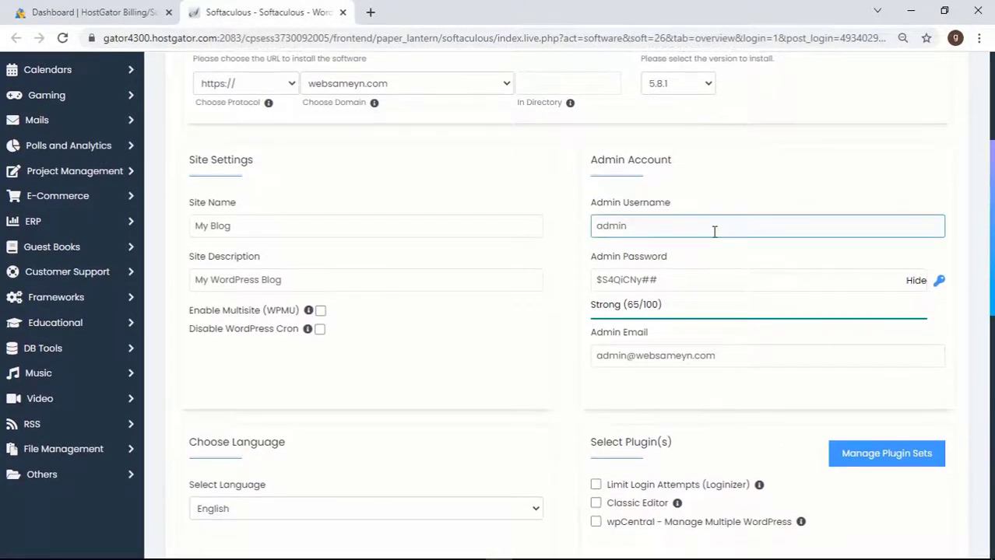
{"action": "double_click", "coordinate": [215, 227]}
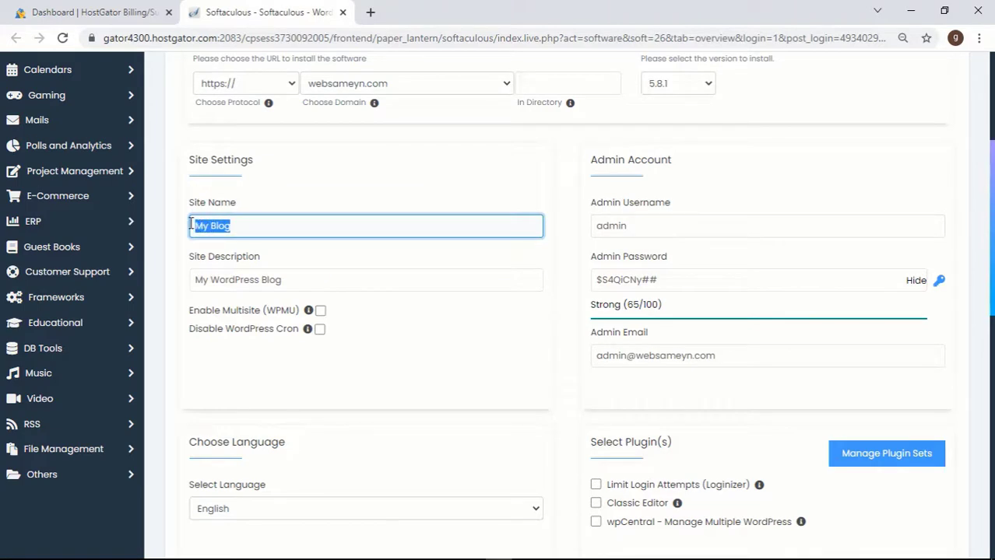
{"action": "type", "text": "websameyn"}
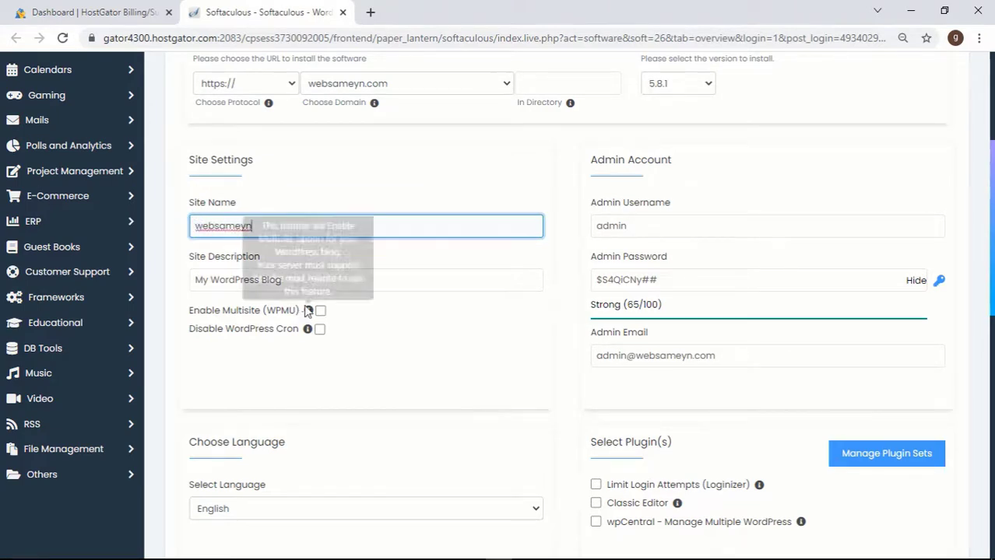
{"action": "left_click_drag", "start_coordinate": [290, 282], "coordinate": [196, 285]}
{"action": "type", "text": "sida website loo sameeyo"}
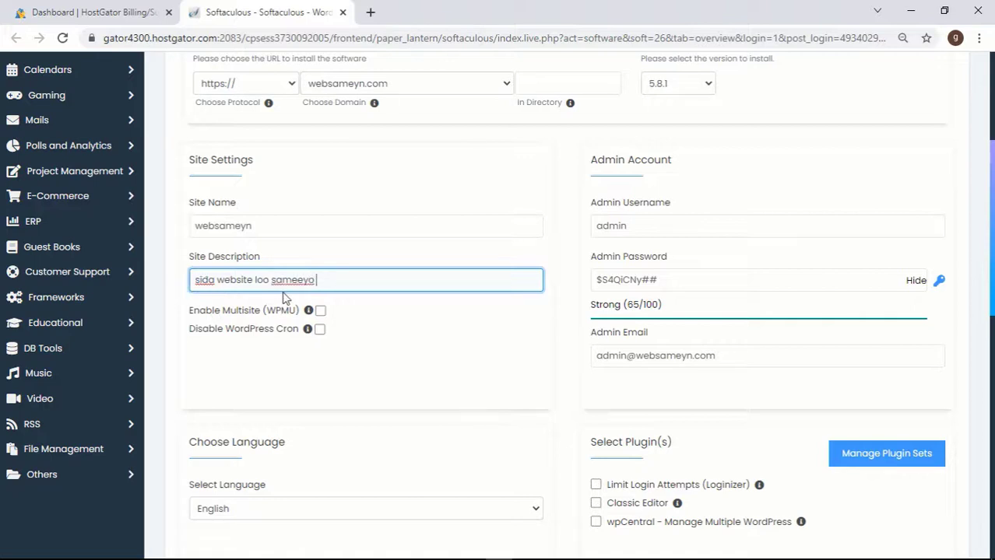
Step: Replace the default admin username and password with new ones
{"action": "left_click", "coordinate": [741, 228]}
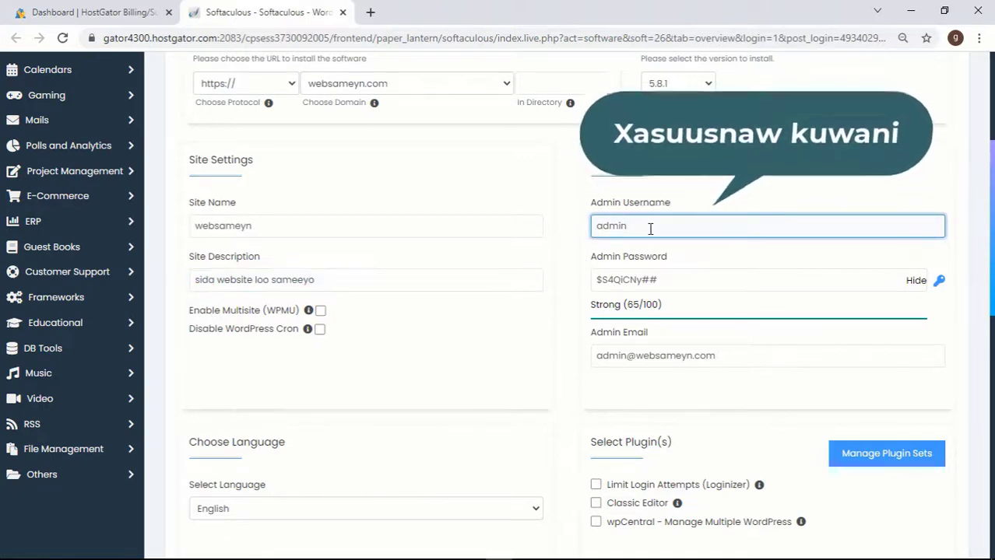
{"action": "left_click_drag", "start_coordinate": [685, 226], "coordinate": [591, 236]}
{"action": "type", "text": "geedi"}
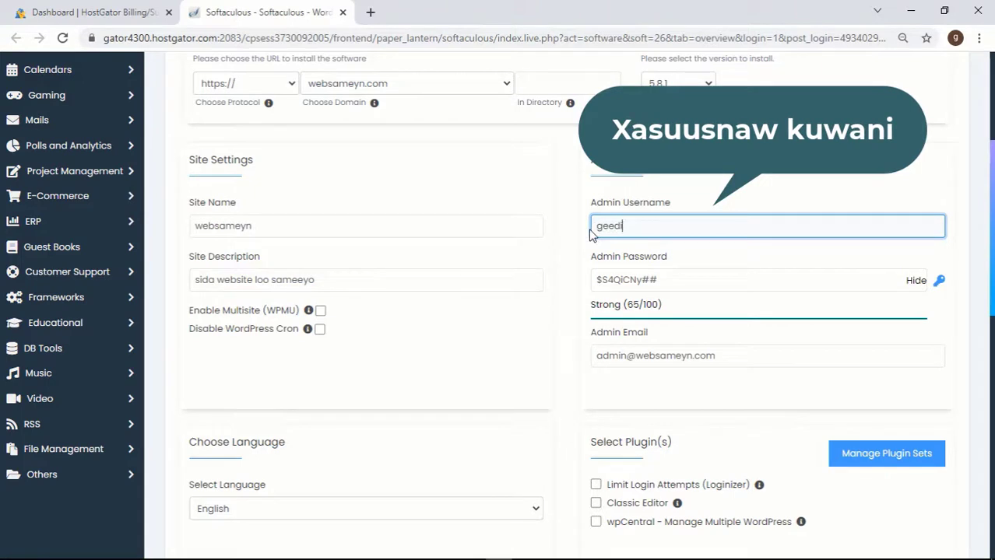
{"action": "left_click_drag", "start_coordinate": [662, 279], "coordinate": [600, 278]}
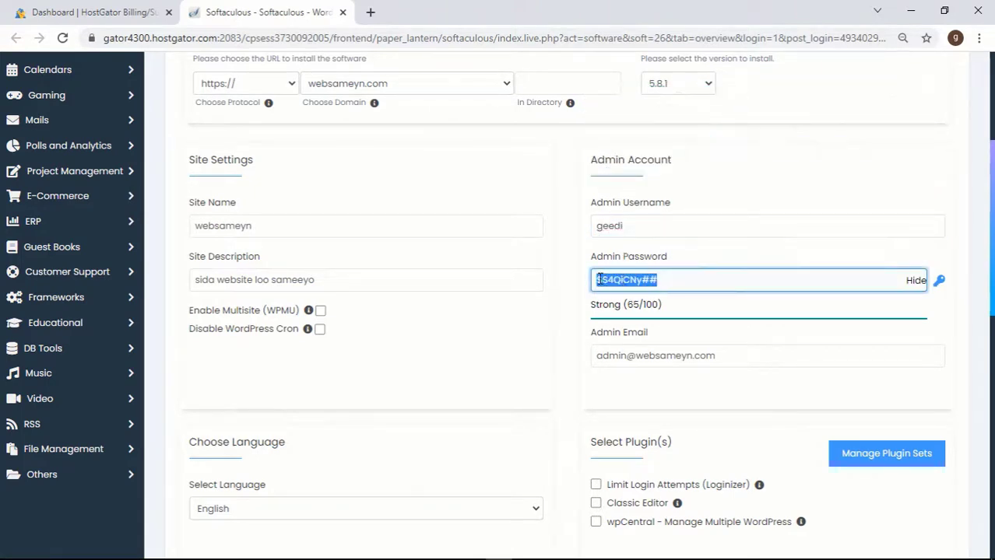
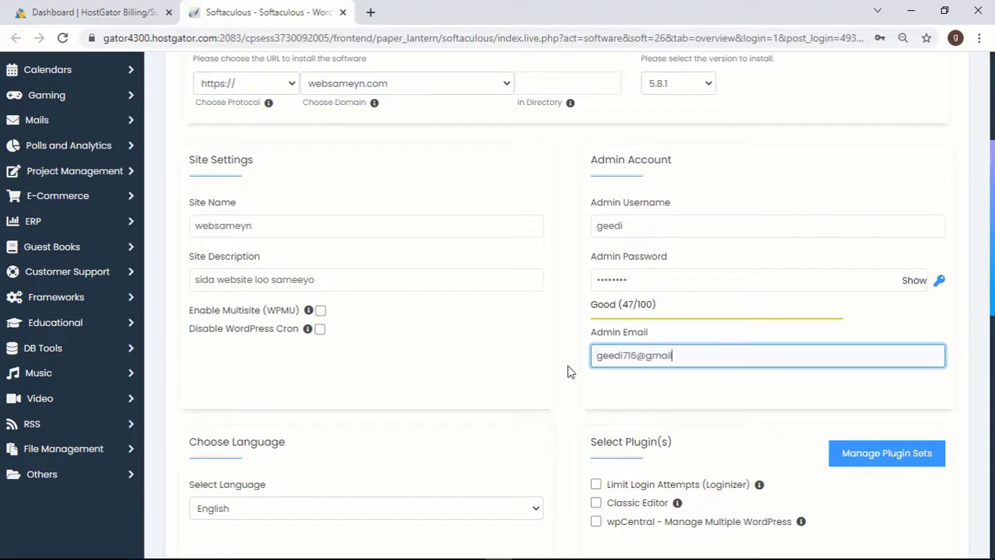
{"action": "left_click_drag", "start_coordinate": [992, 289], "coordinate": [992, 537]}
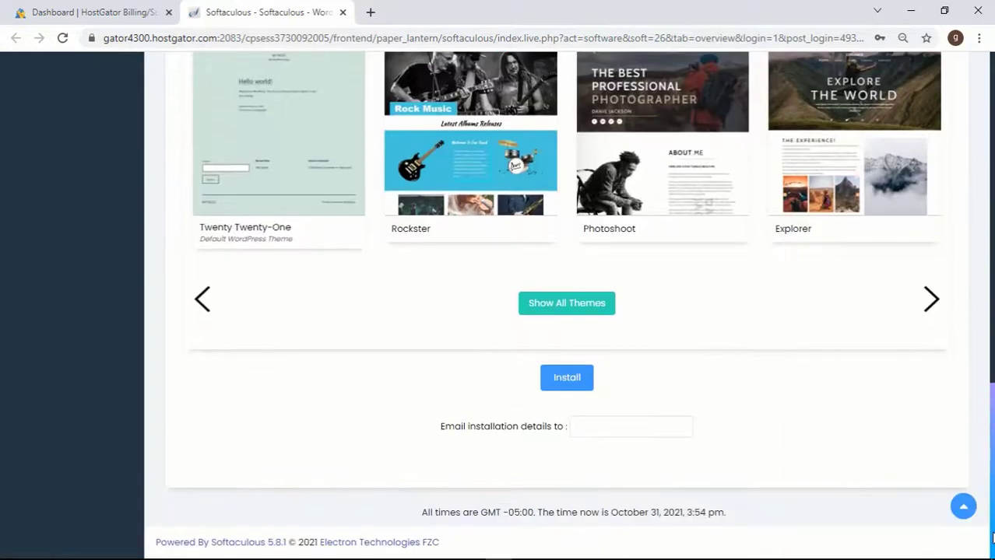
Step: Install WordPress, save the admin login in Chrome, and open websameyn.com in a new tab
{"action": "left_click", "coordinate": [566, 381]}
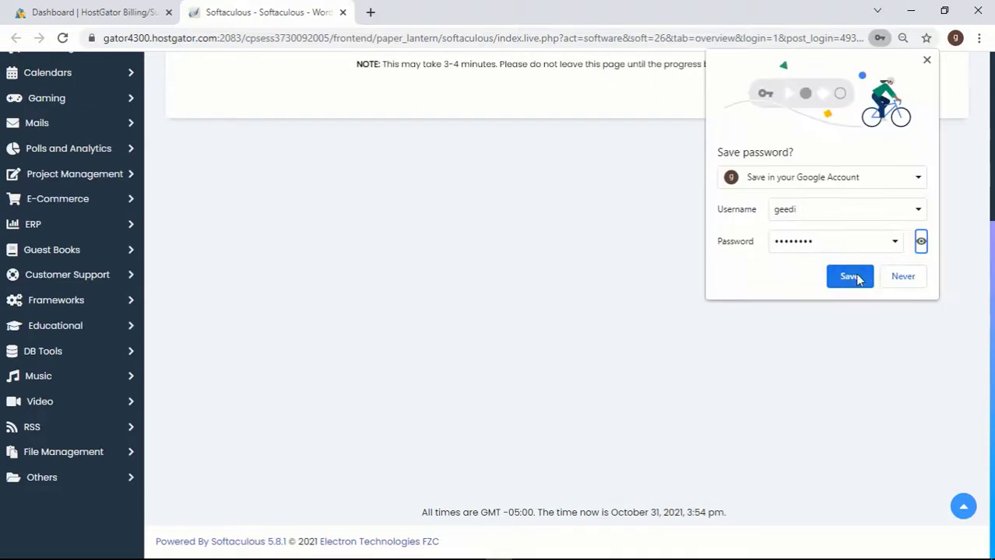
{"action": "left_click", "coordinate": [852, 278]}
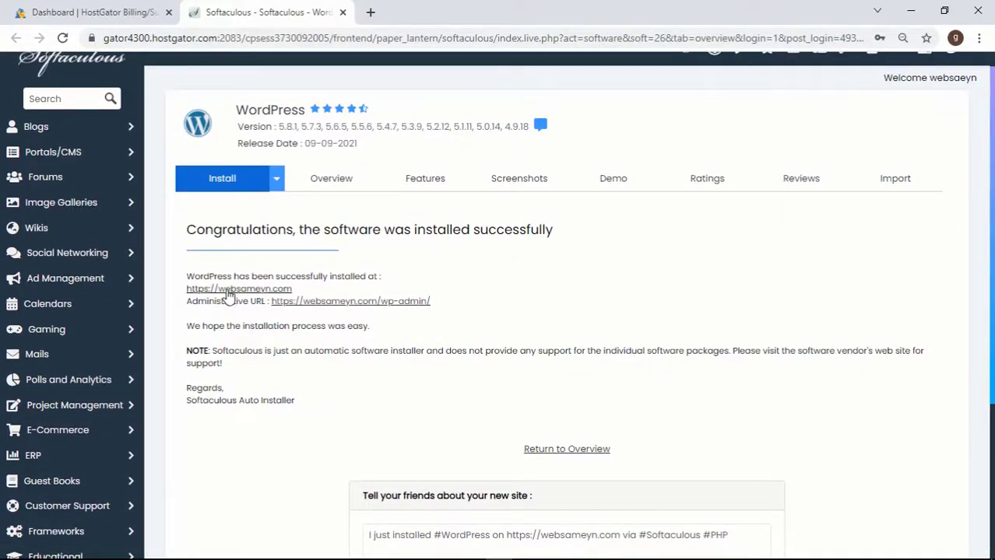
{"action": "right_click", "coordinate": [270, 294]}
{"action": "left_click", "coordinate": [310, 302]}
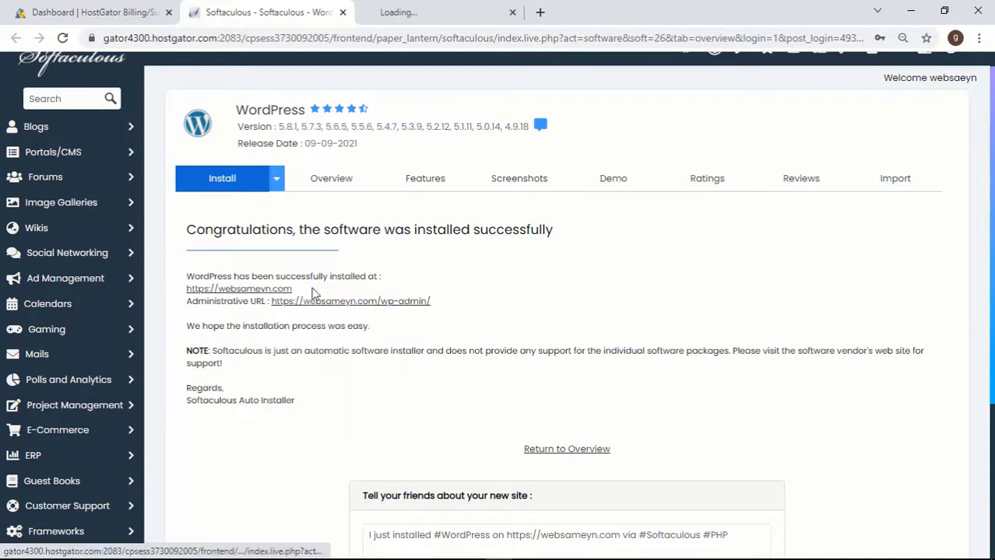
Step: Check the 'Your connection is not private' warning on the new site's tab and bring up the websameyn.com link options
{"action": "left_click", "coordinate": [438, 6]}
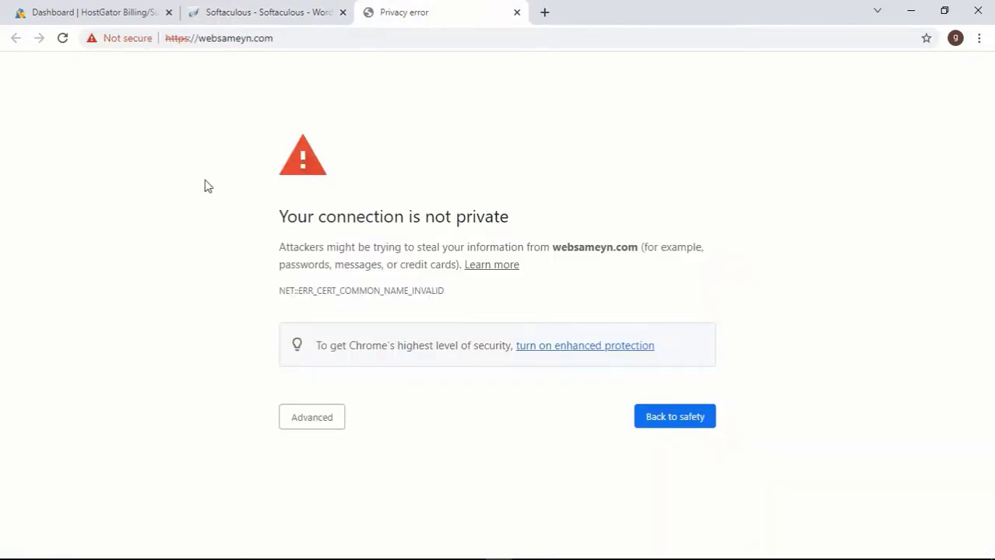
{"action": "left_click_drag", "start_coordinate": [216, 163], "coordinate": [502, 247]}
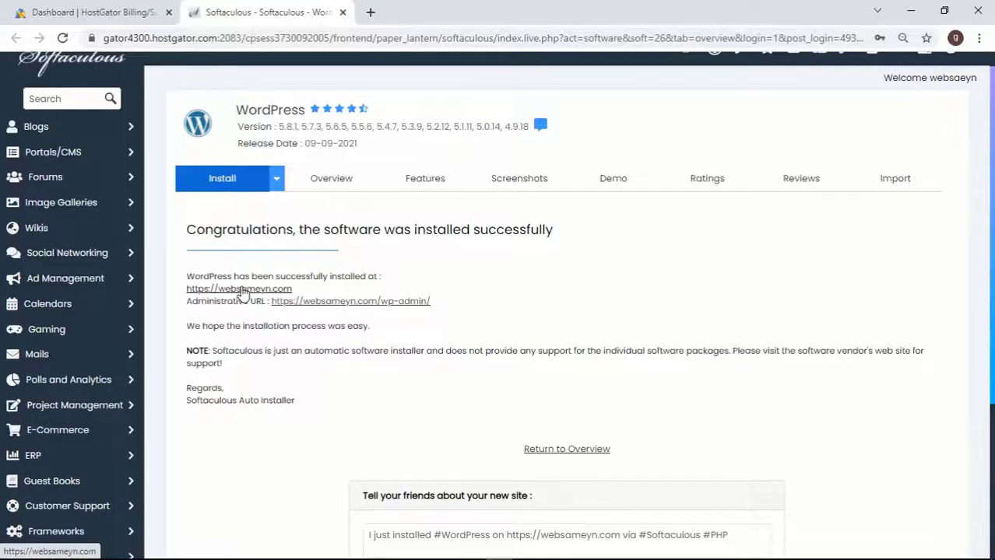
{"action": "right_click", "coordinate": [257, 288]}
Step: Open websameyn.com in a new tab and go to its admin login at websameyn.com/login
{"action": "left_click", "coordinate": [290, 302]}
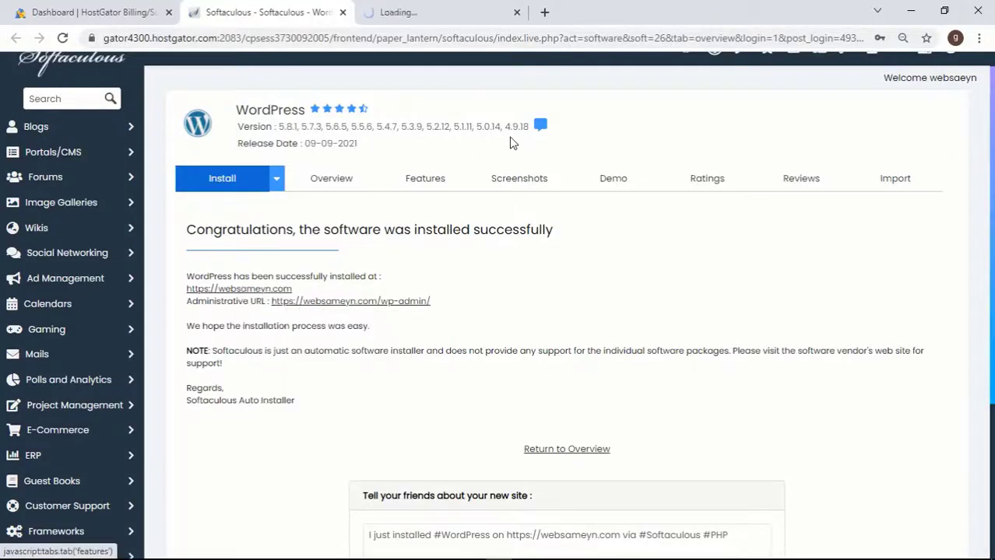
{"action": "left_click", "coordinate": [453, 9]}
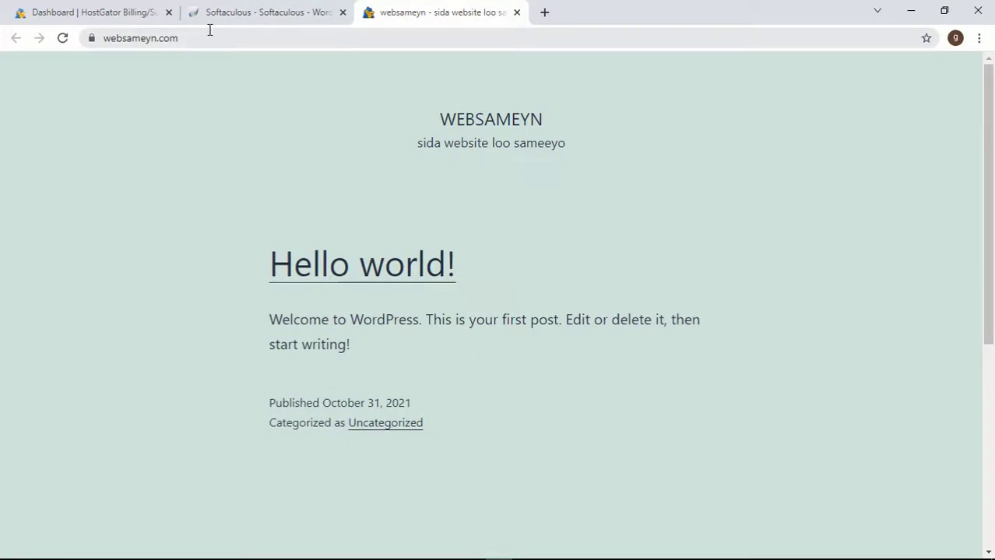
{"action": "left_click", "coordinate": [103, 35]}
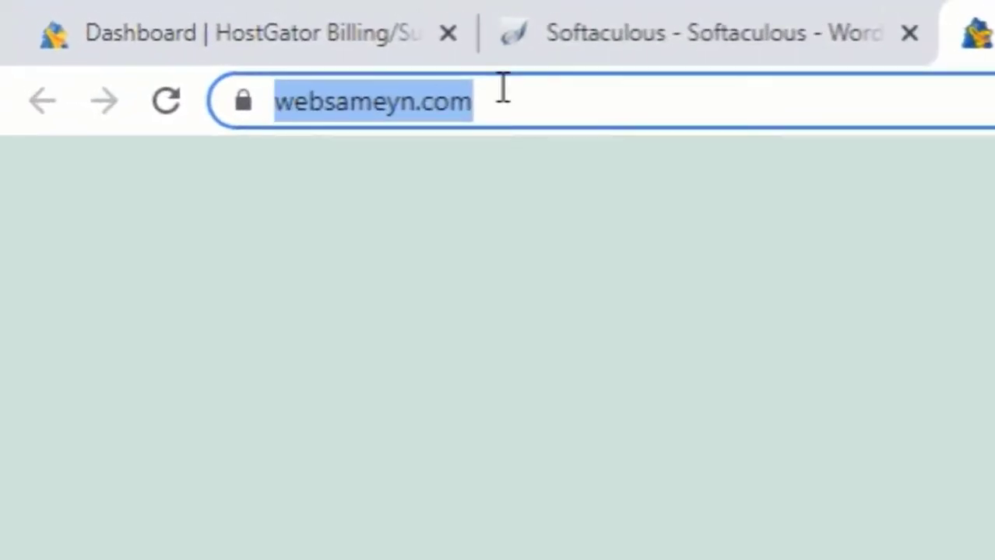
{"action": "left_click", "coordinate": [493, 97]}
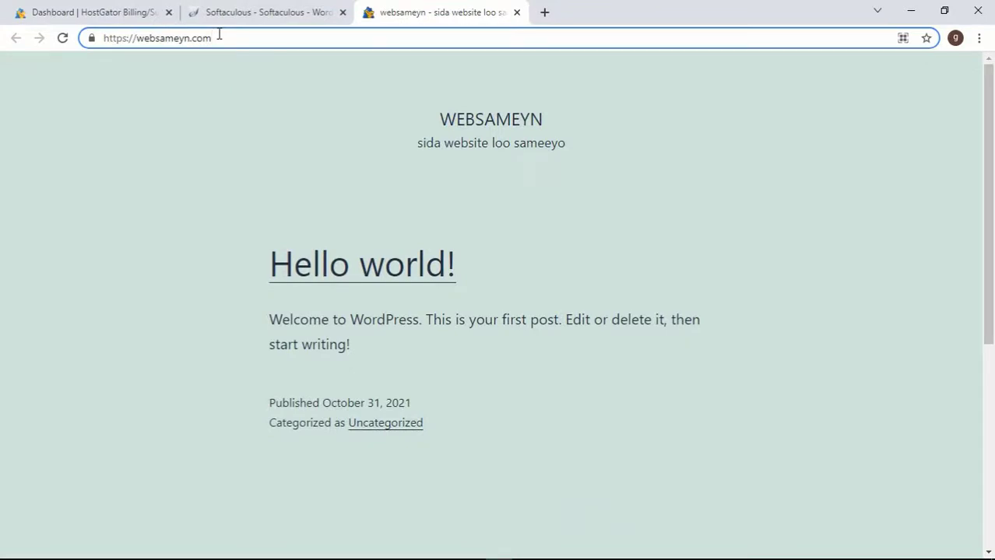
{"action": "type", "text": "/"}
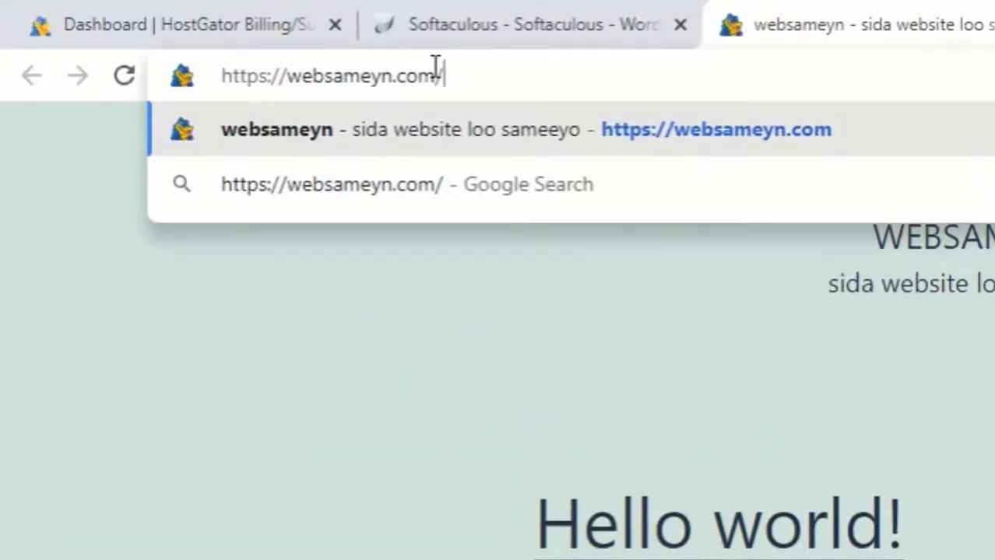
{"action": "type", "text": "login"}
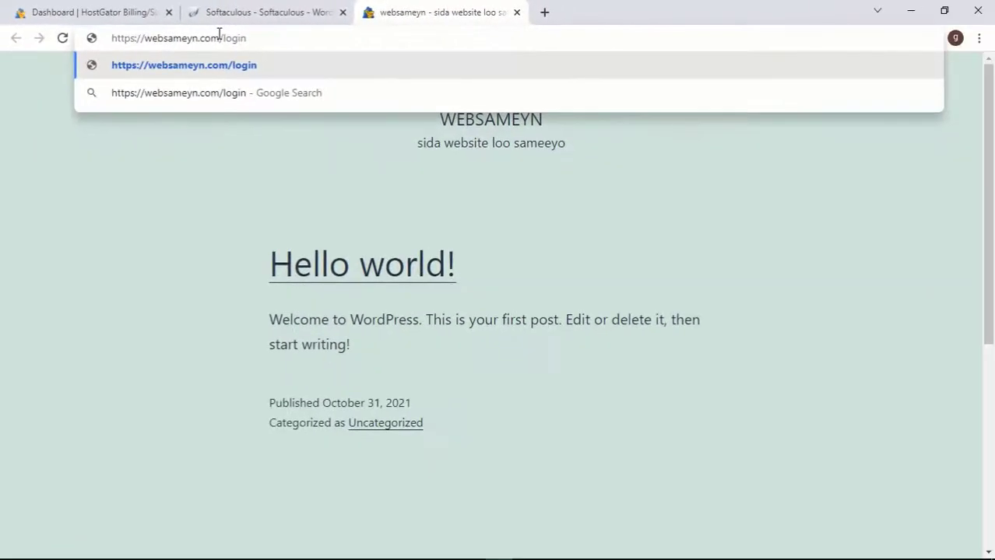
{"action": "key", "text": "Return"}
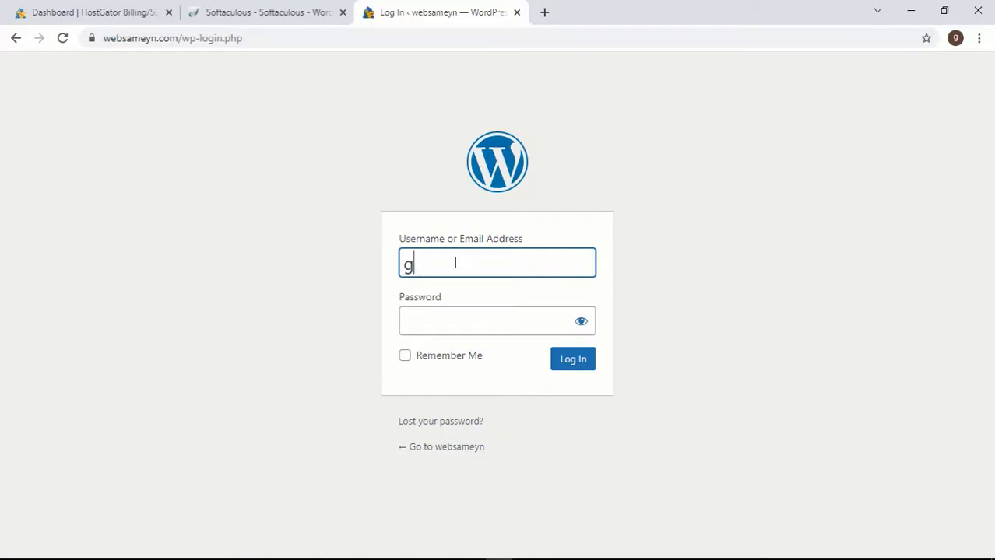
Step: Sign in with the admin username and password to reach the websameyn.com dashboard
{"action": "left_click", "coordinate": [439, 327]}
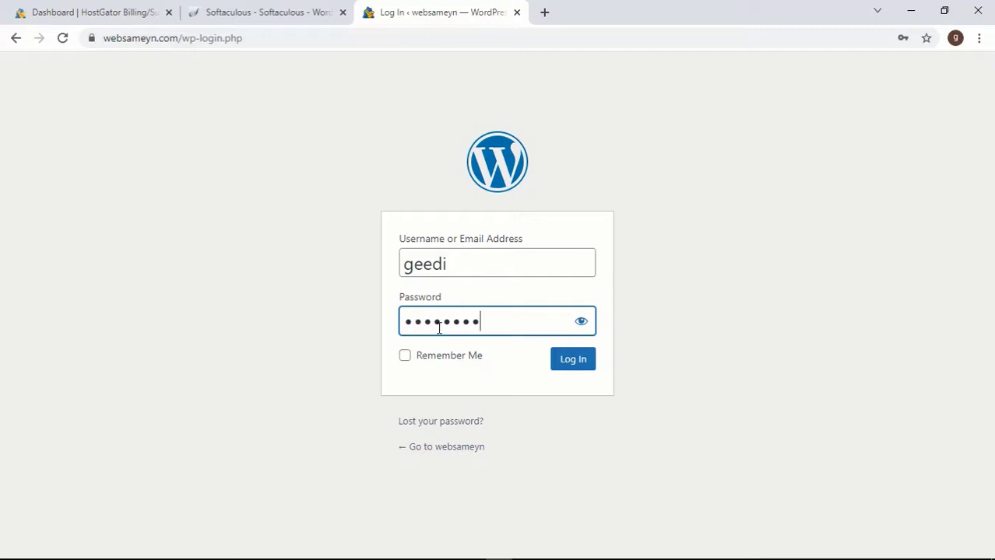
{"action": "left_click", "coordinate": [560, 364]}
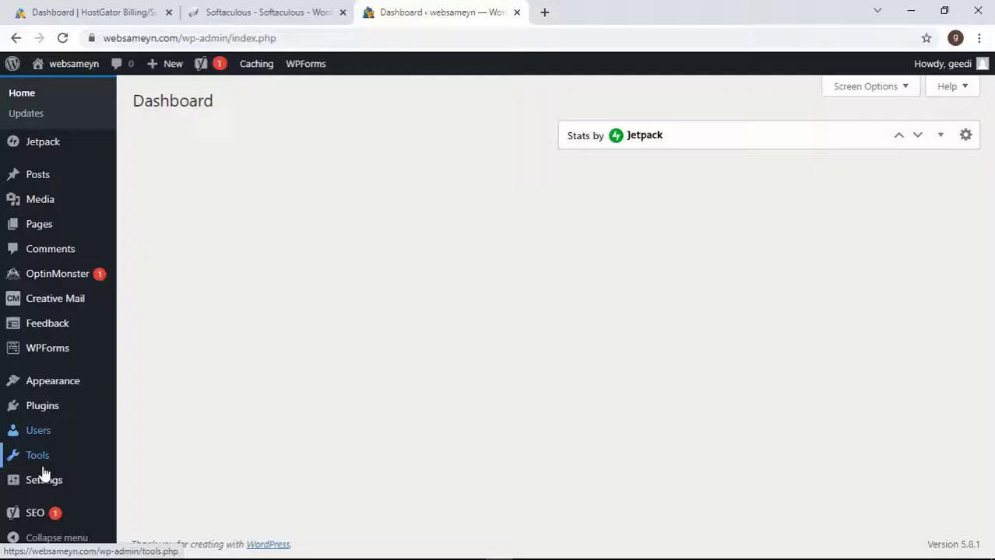
Step: Search Appearance > Themes > Add New Theme for 'Astra', then install and activate the Astra theme
{"action": "mouse_move", "coordinate": [44, 468]}
{"action": "mouse_move", "coordinate": [42, 386]}
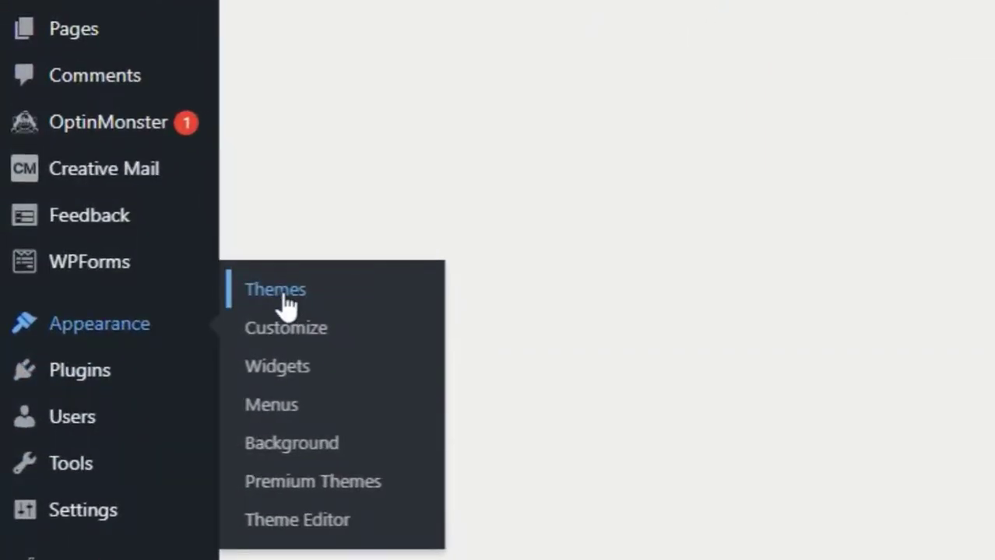
{"action": "left_click", "coordinate": [284, 306]}
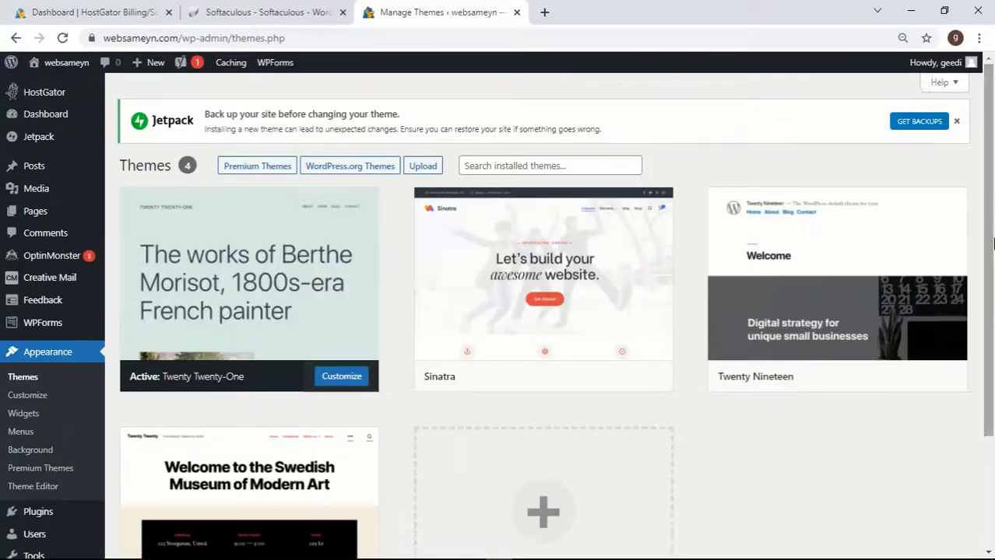
{"action": "left_click_drag", "start_coordinate": [990, 245], "coordinate": [990, 356]}
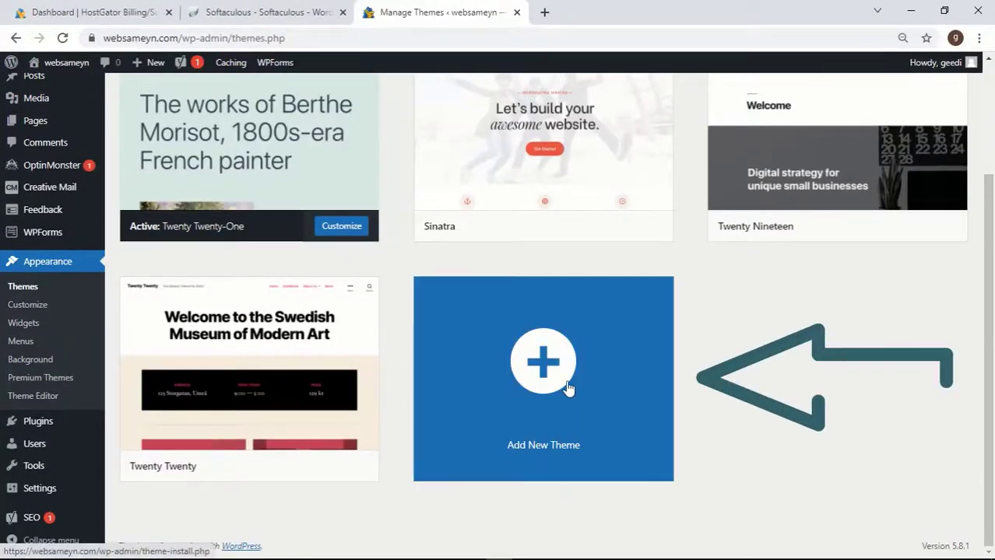
{"action": "left_click", "coordinate": [534, 394]}
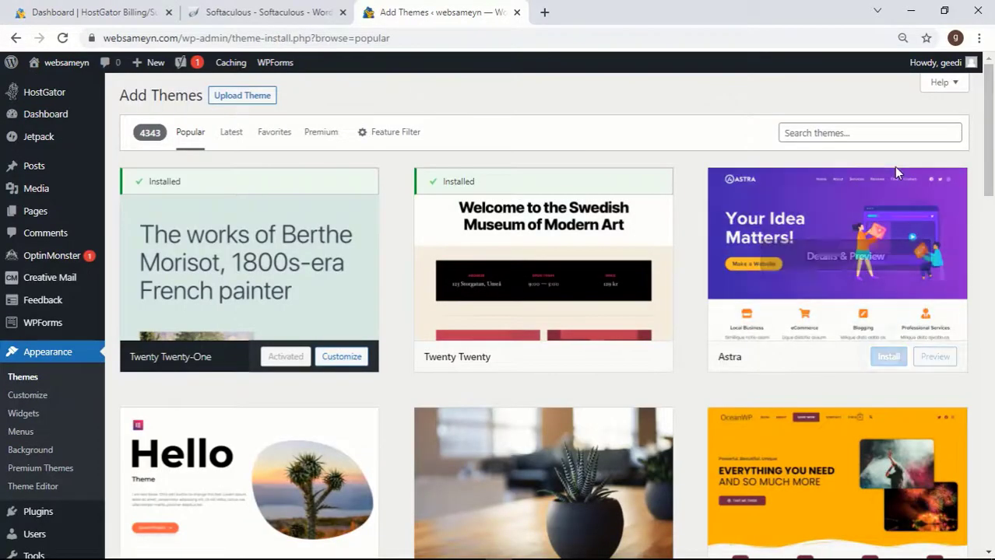
{"action": "left_click", "coordinate": [865, 133]}
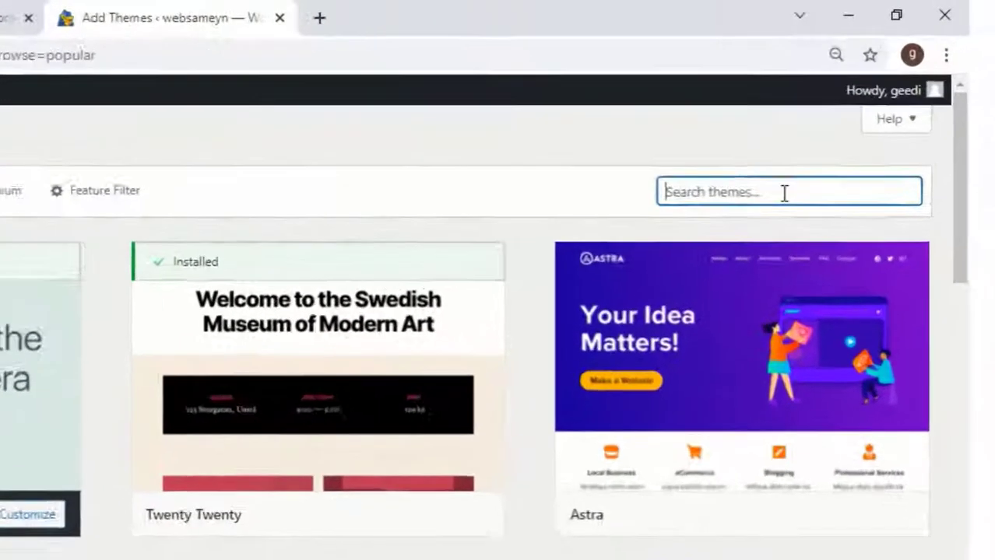
{"action": "type", "text": "Astra"}
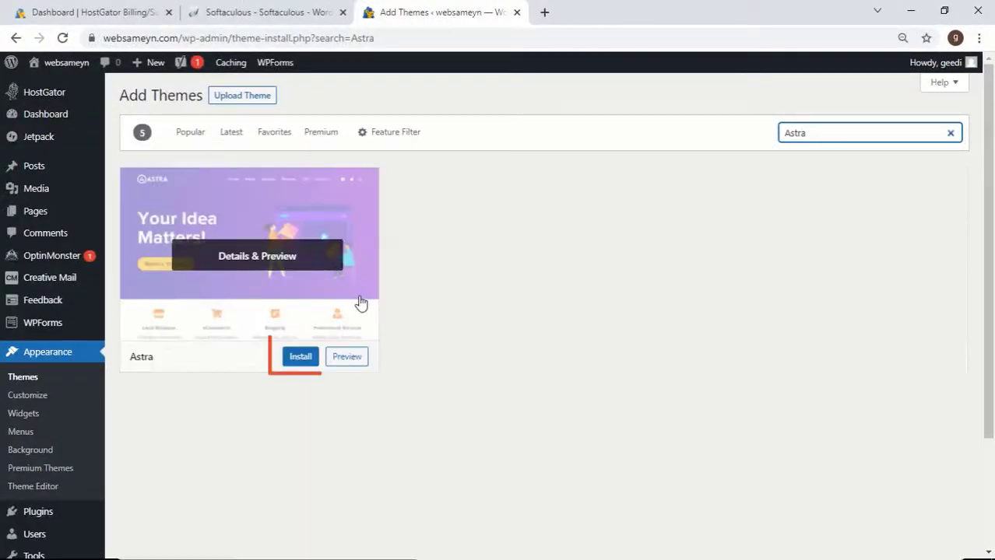
{"action": "left_click", "coordinate": [303, 363]}
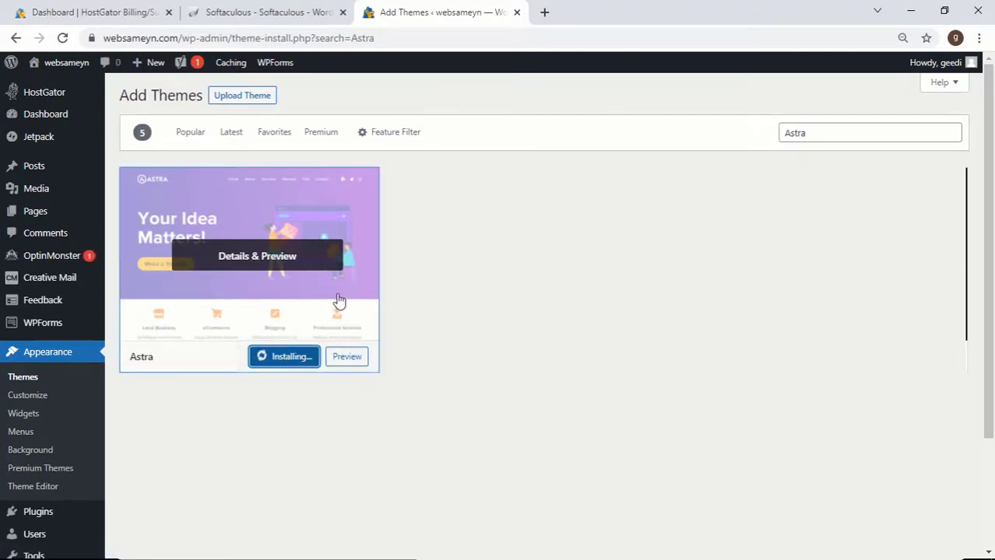
{"action": "left_click", "coordinate": [282, 359]}
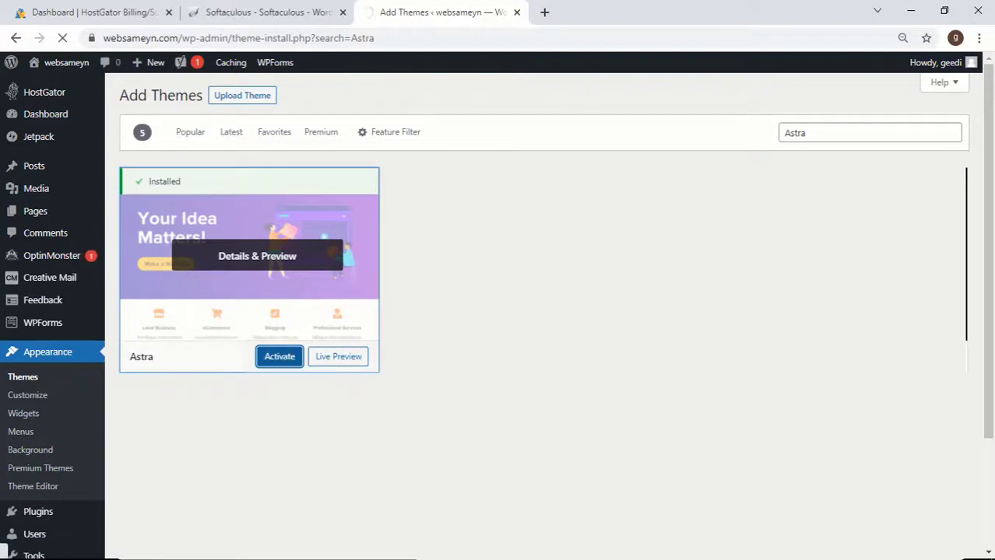
Step: Choose Elementor in Astra's Starter Templates and preview the Mountain template's About page
{"action": "left_click", "coordinate": [211, 181]}
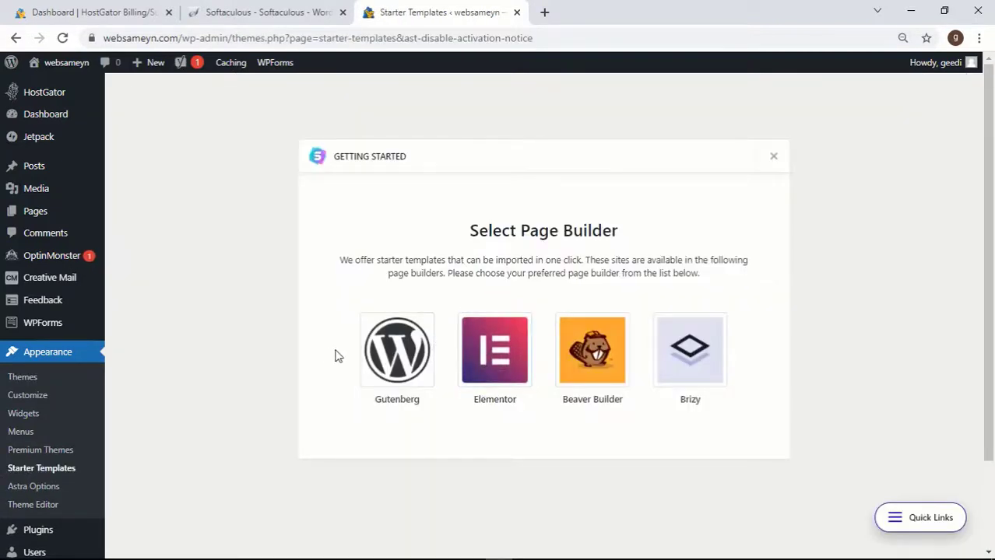
{"action": "left_click", "coordinate": [495, 364]}
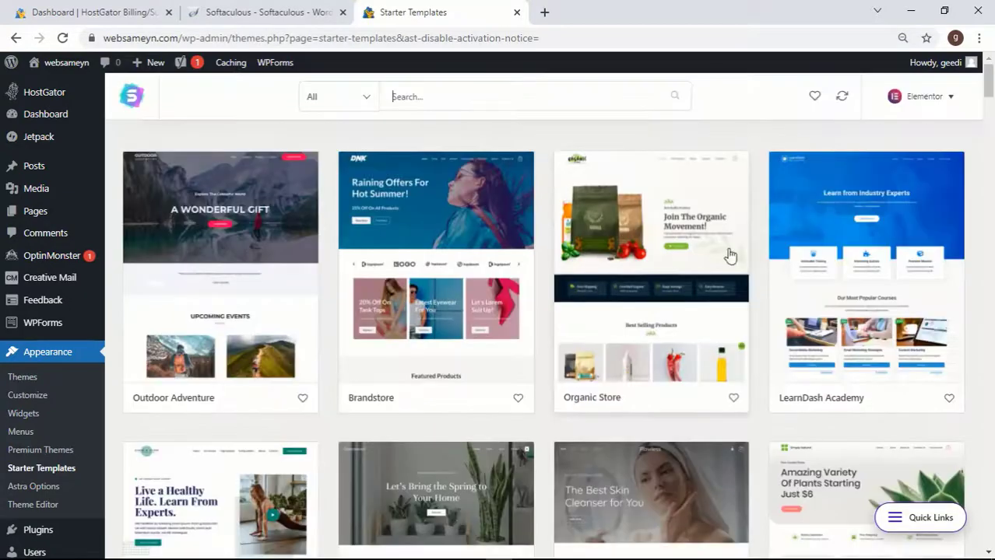
{"action": "left_click_drag", "start_coordinate": [990, 84], "coordinate": [990, 139]}
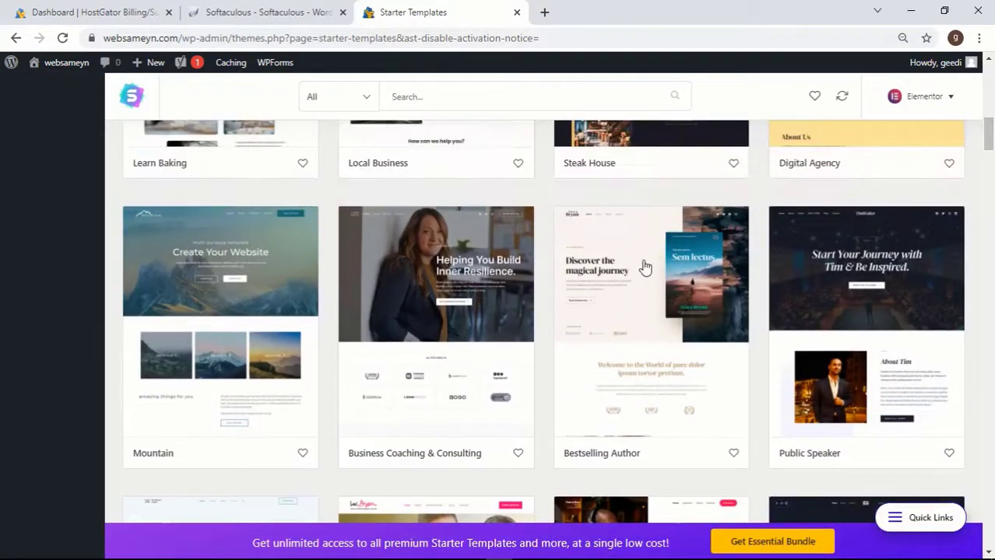
{"action": "left_click", "coordinate": [222, 292]}
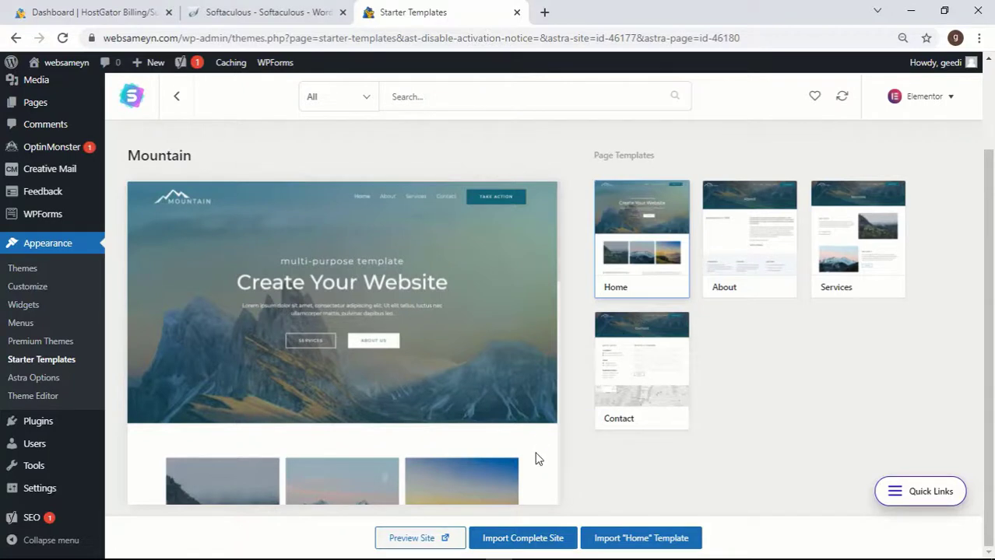
{"action": "left_click", "coordinate": [755, 272]}
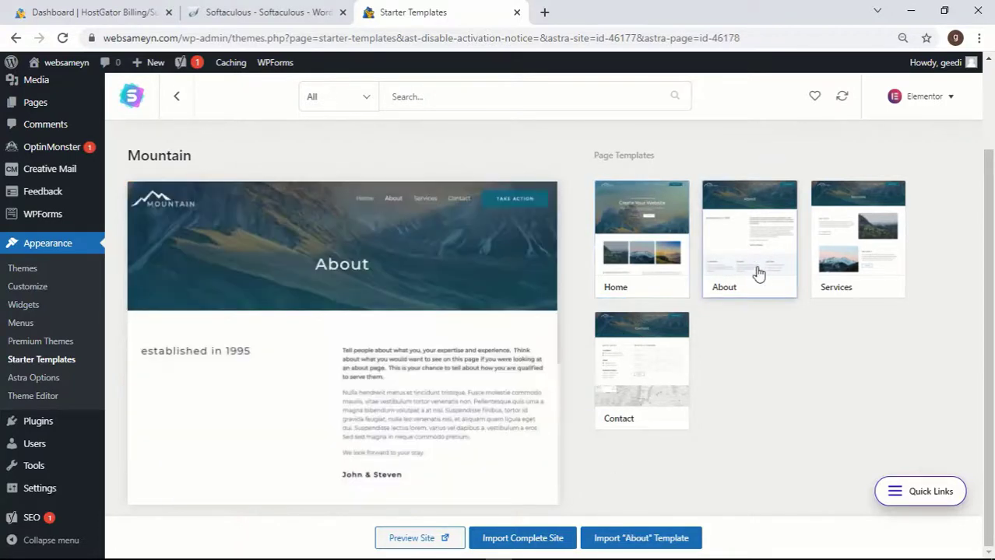
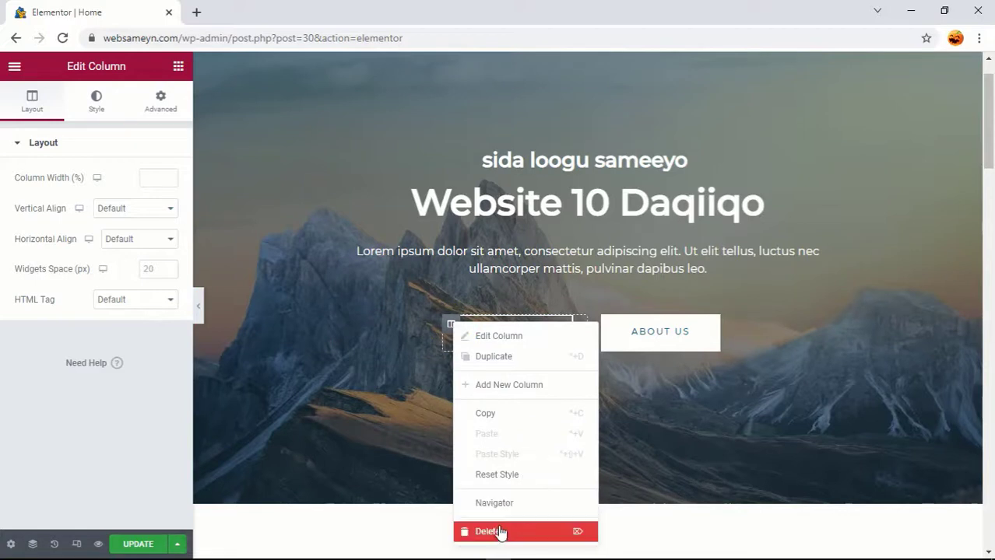
Step: Delete the first hero button's column and relabel the remaining button 'BILAAW HADDA'
{"action": "left_click", "coordinate": [497, 533]}
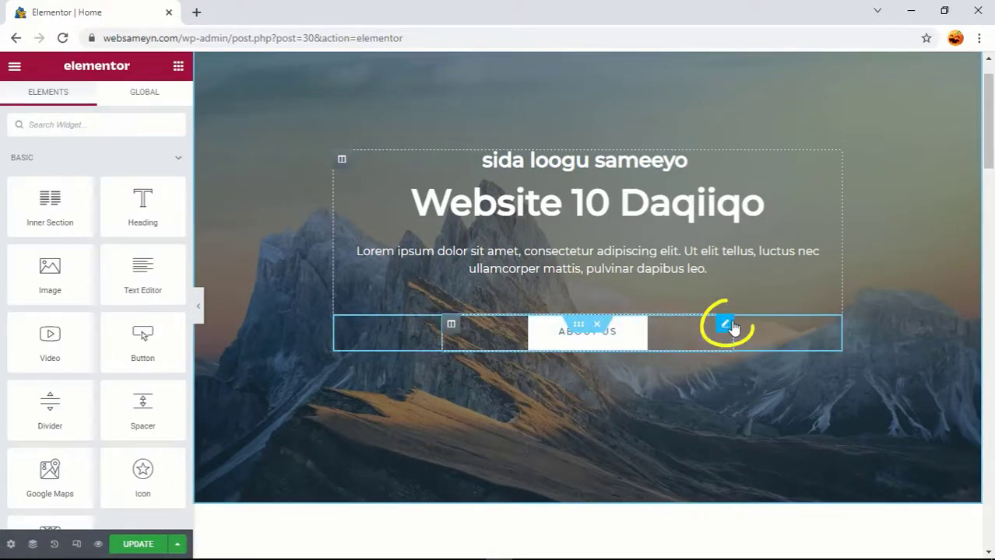
{"action": "left_click", "coordinate": [730, 326]}
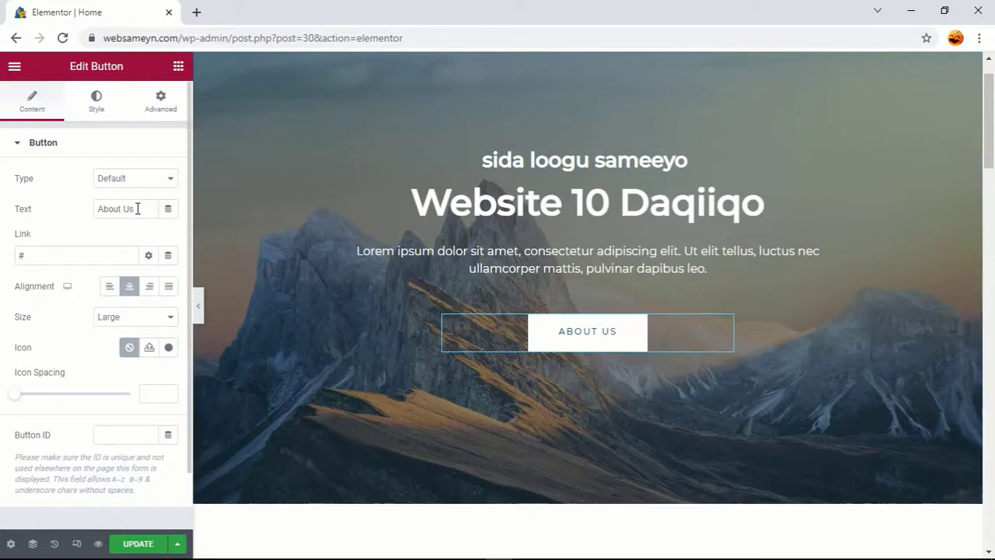
{"action": "left_click_drag", "start_coordinate": [137, 209], "coordinate": [95, 209]}
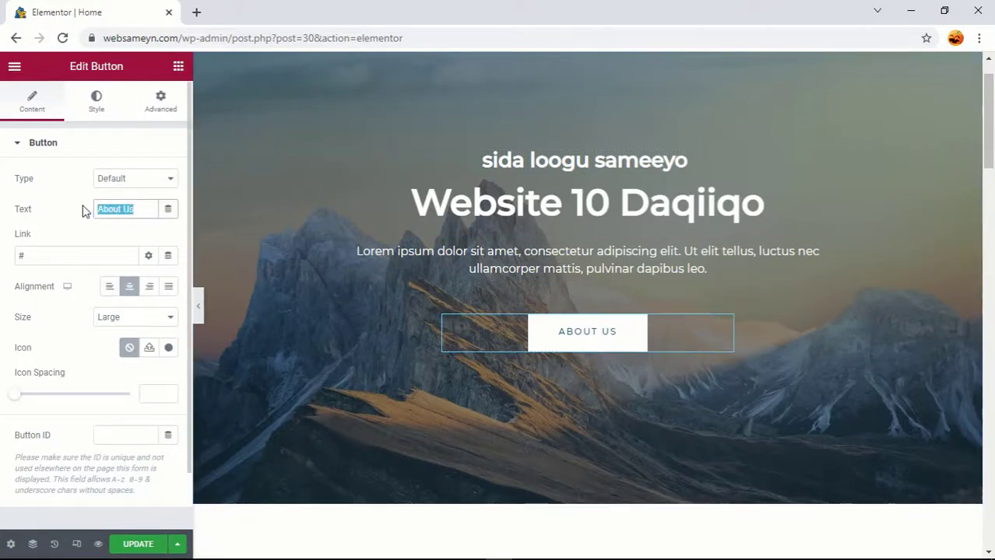
{"action": "type", "text": "B"}
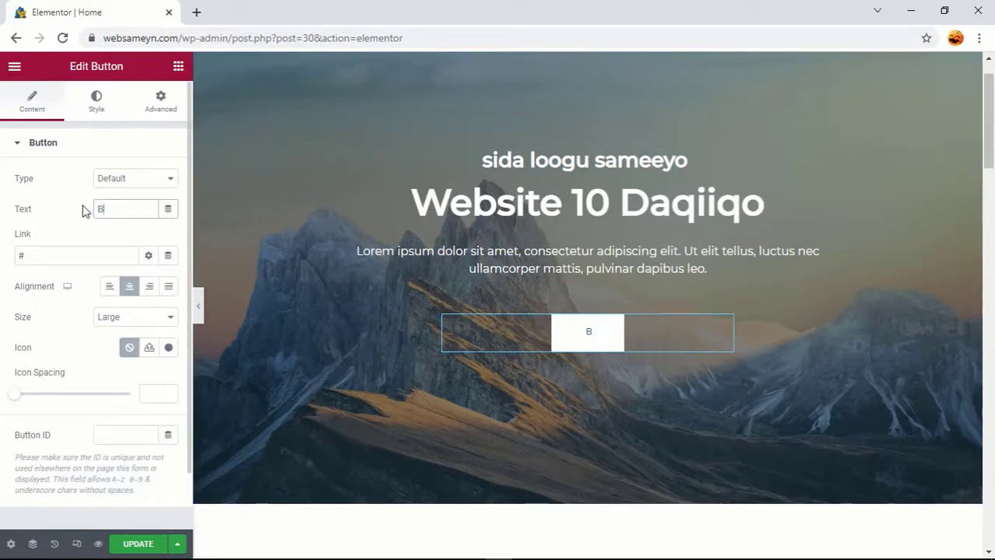
{"action": "type", "text": "ILAAW "}
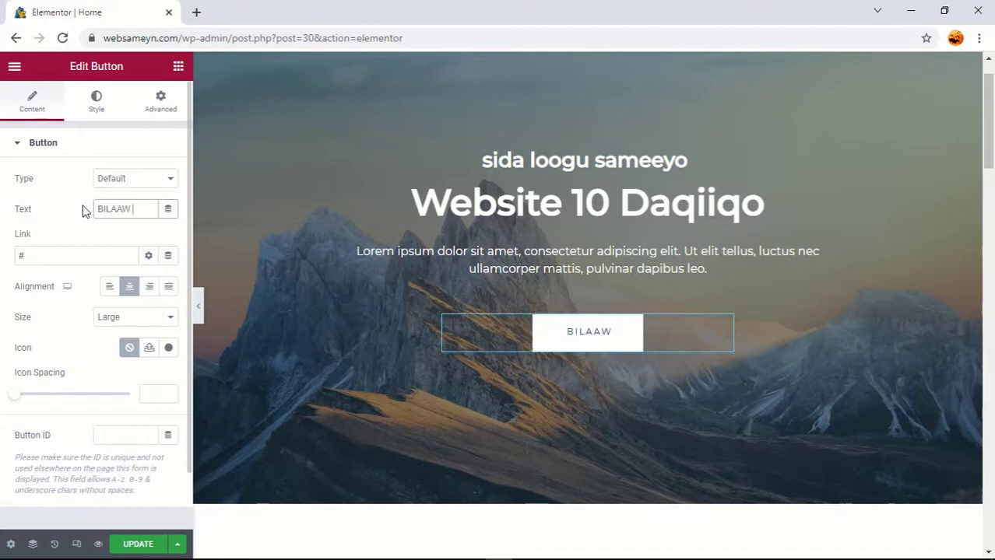
{"action": "type", "text": "HADDA"}
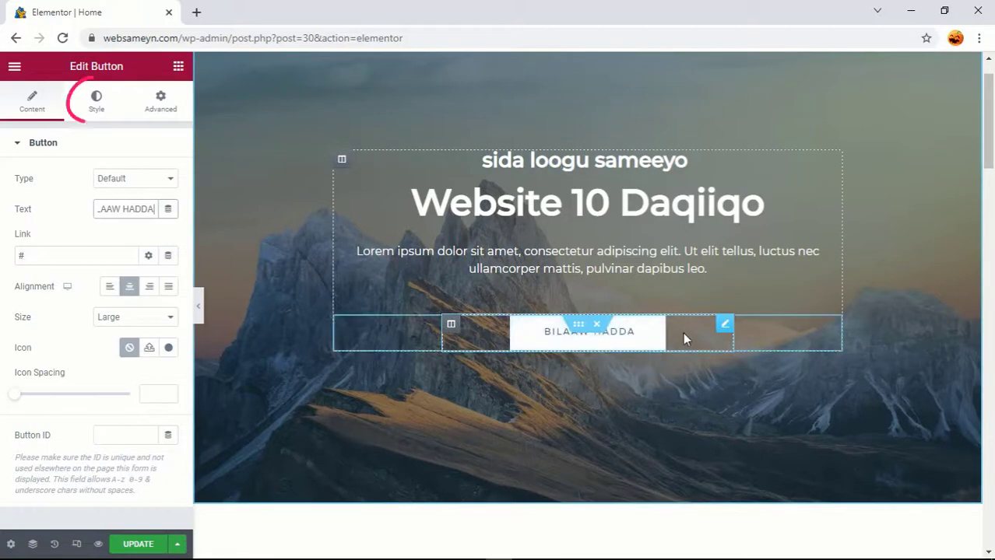
Step: Set the BILAAW HADDA button's typography to 18 px size and Poppins font family
{"action": "left_click", "coordinate": [97, 115]}
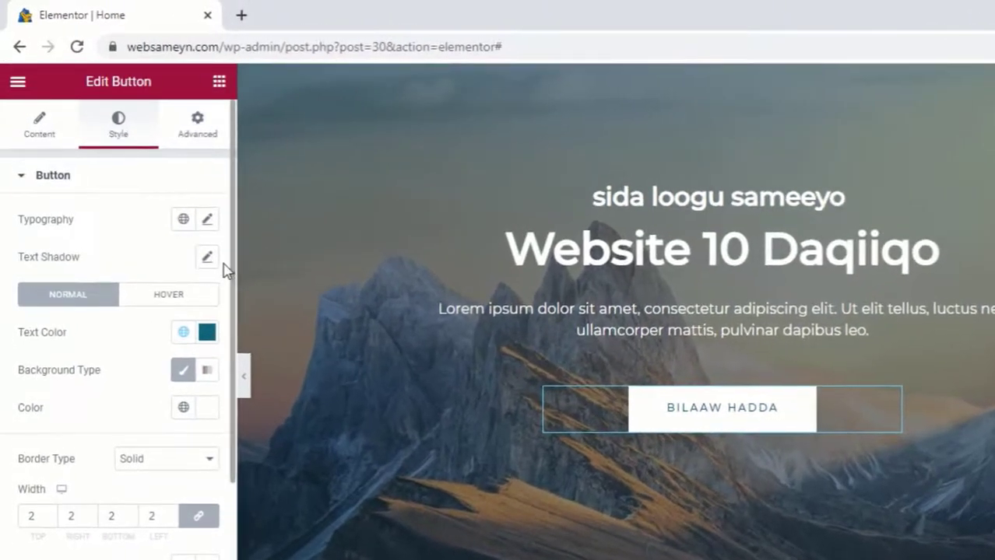
{"action": "left_click", "coordinate": [207, 220]}
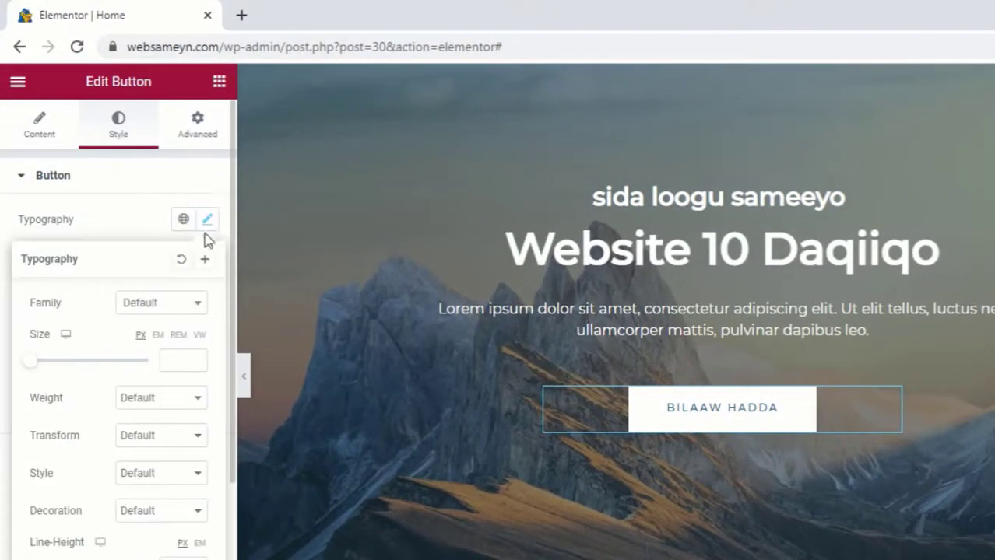
{"action": "mouse_move", "coordinate": [34, 373]}
{"action": "left_mouse_down"}
{"action": "mouse_move", "coordinate": [59, 375]}
{"action": "mouse_move", "coordinate": [33, 370]}
{"action": "mouse_move", "coordinate": [43, 374]}
{"action": "left_mouse_up"}
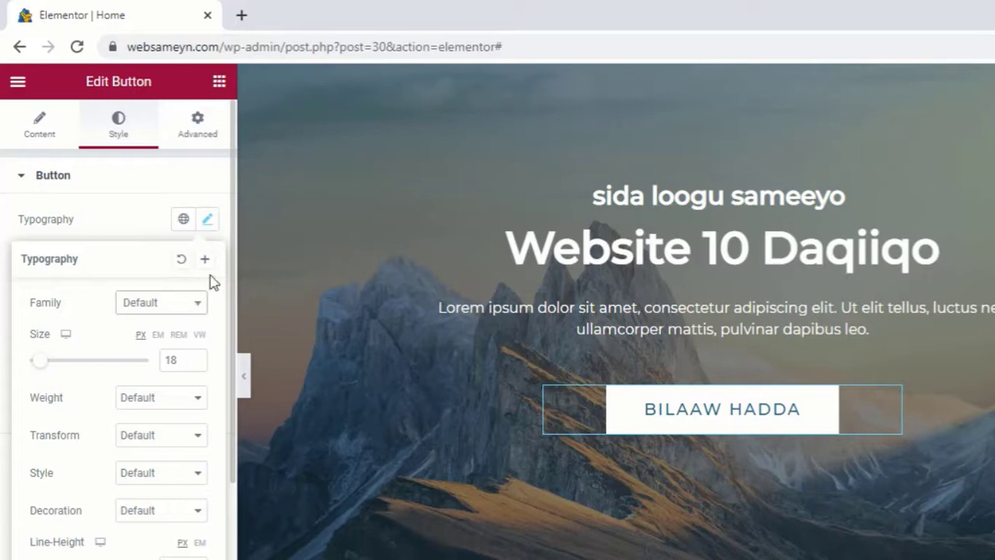
{"action": "left_click", "coordinate": [198, 306]}
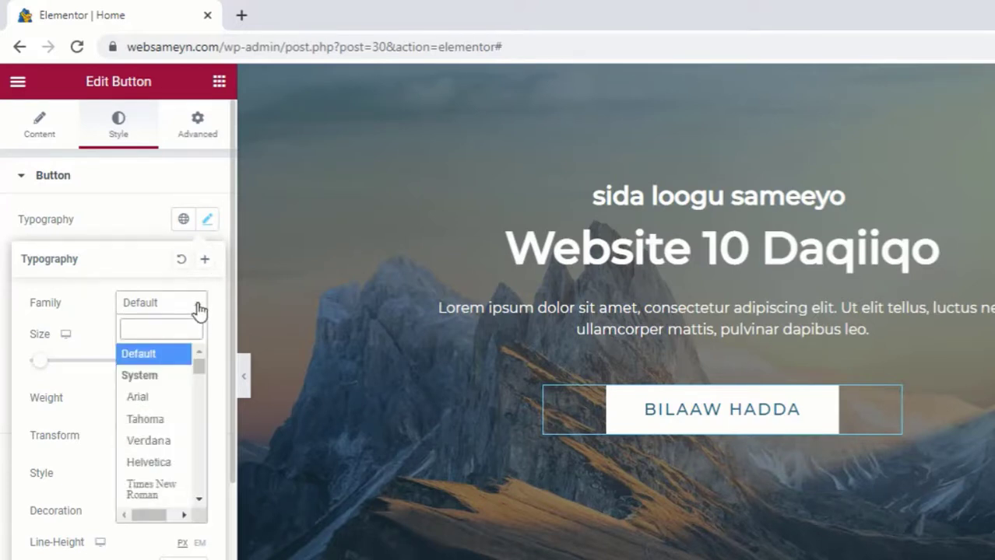
{"action": "type", "text": "POP"}
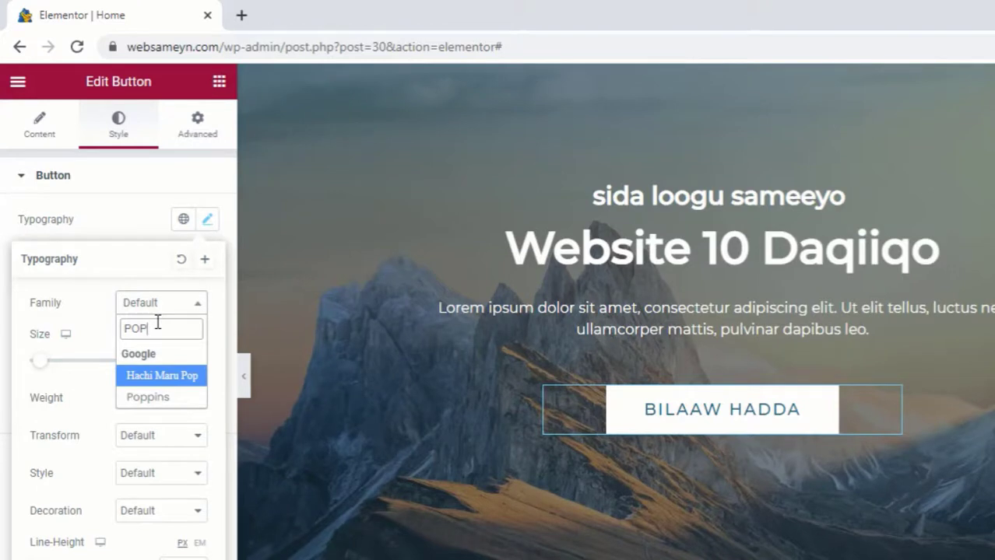
{"action": "left_click", "coordinate": [158, 398]}
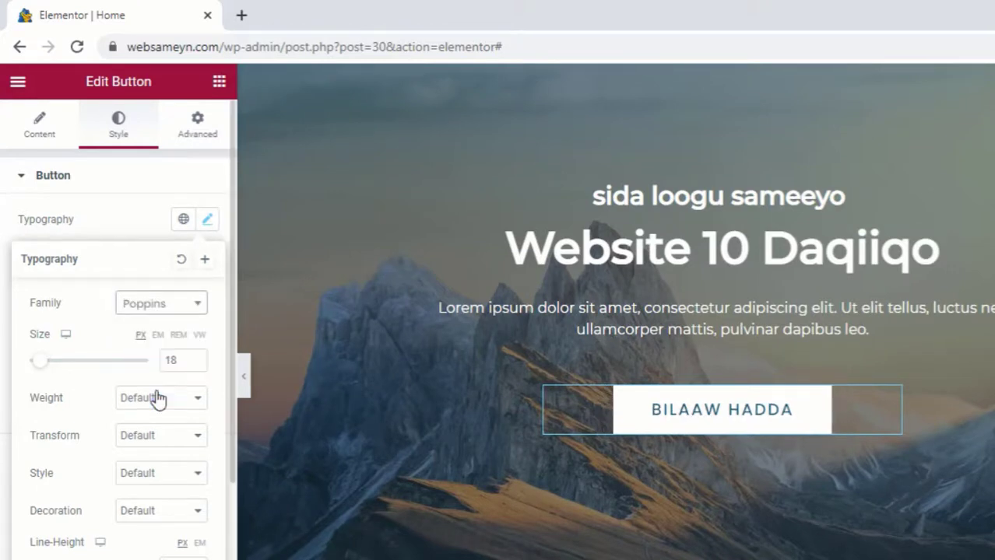
{"action": "left_click", "coordinate": [152, 220]}
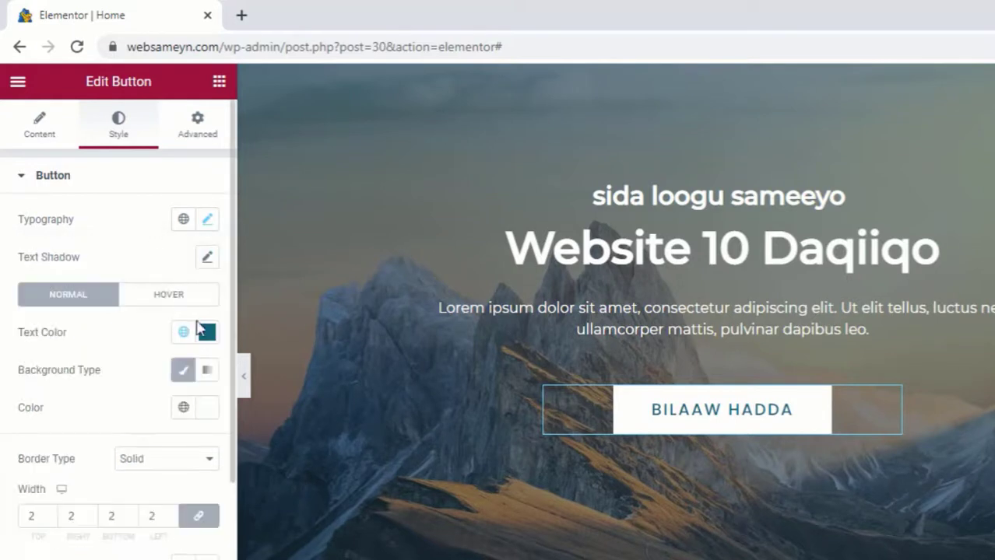
{"action": "left_click", "coordinate": [210, 406]}
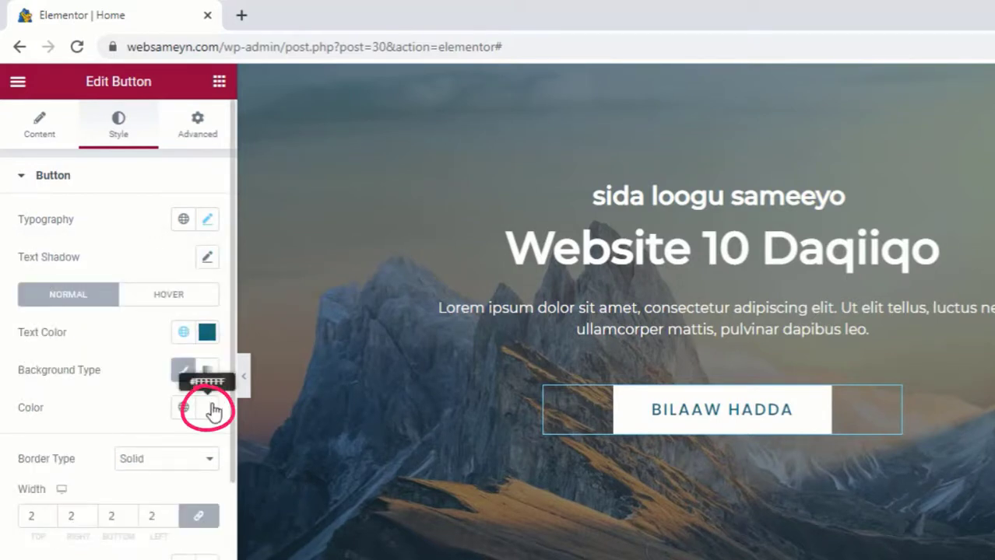
{"action": "left_click", "coordinate": [210, 408]}
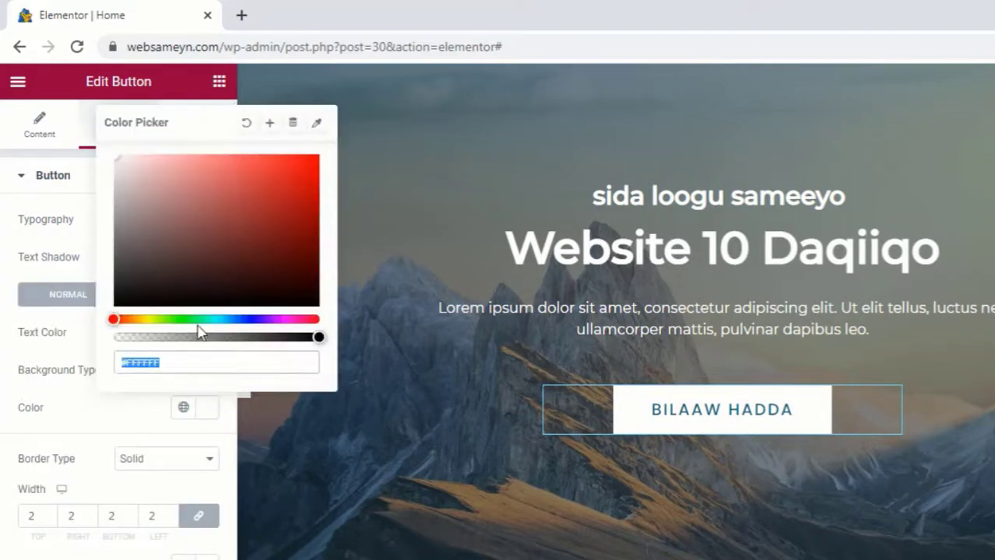
{"action": "left_click_drag", "start_coordinate": [194, 213], "coordinate": [231, 268]}
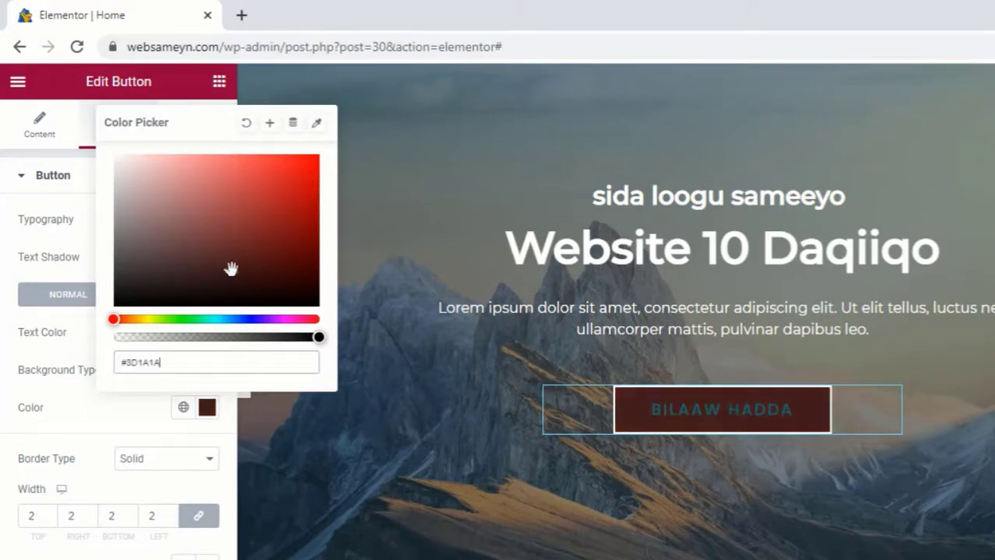
{"action": "left_click_drag", "start_coordinate": [143, 322], "coordinate": [155, 321]}
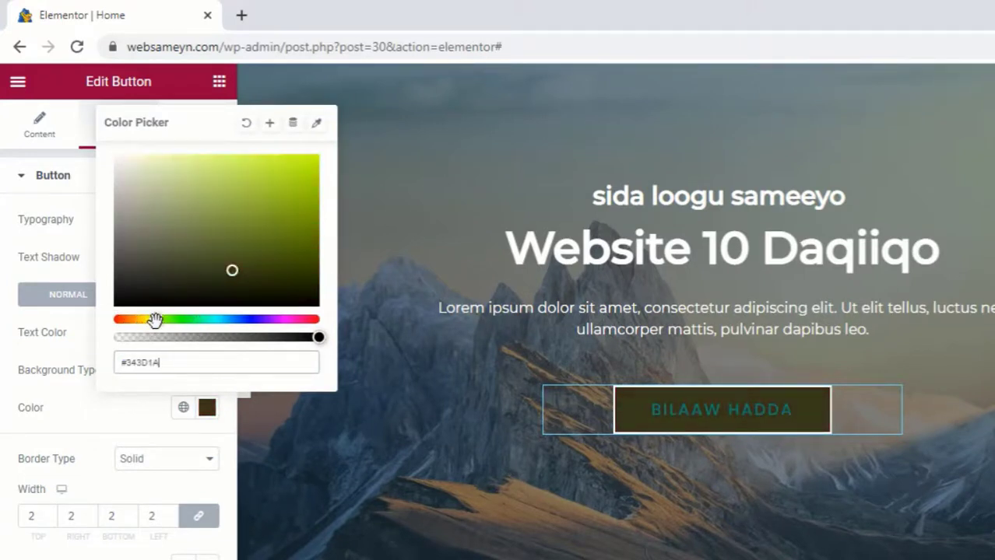
{"action": "left_click_drag", "start_coordinate": [217, 235], "coordinate": [109, 150]}
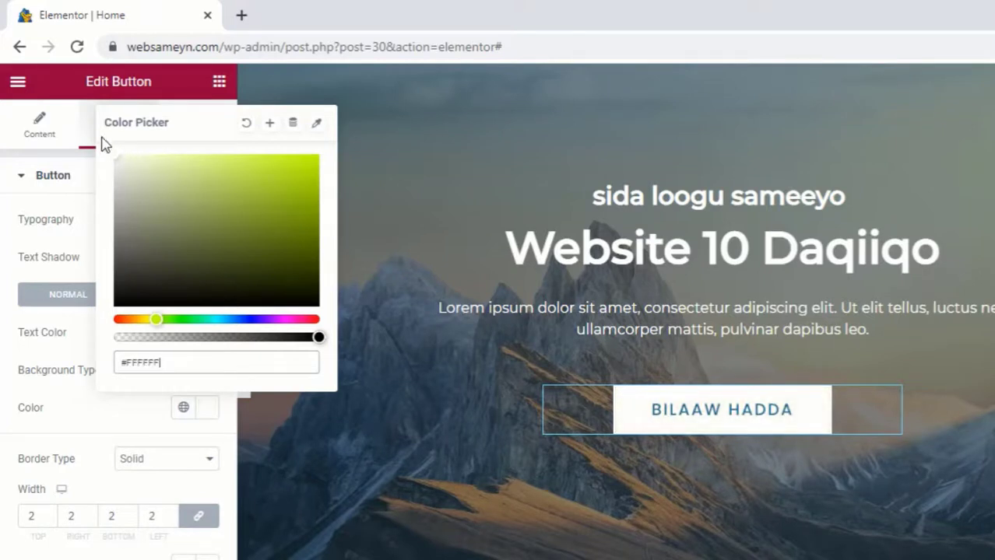
{"action": "left_click", "coordinate": [86, 402]}
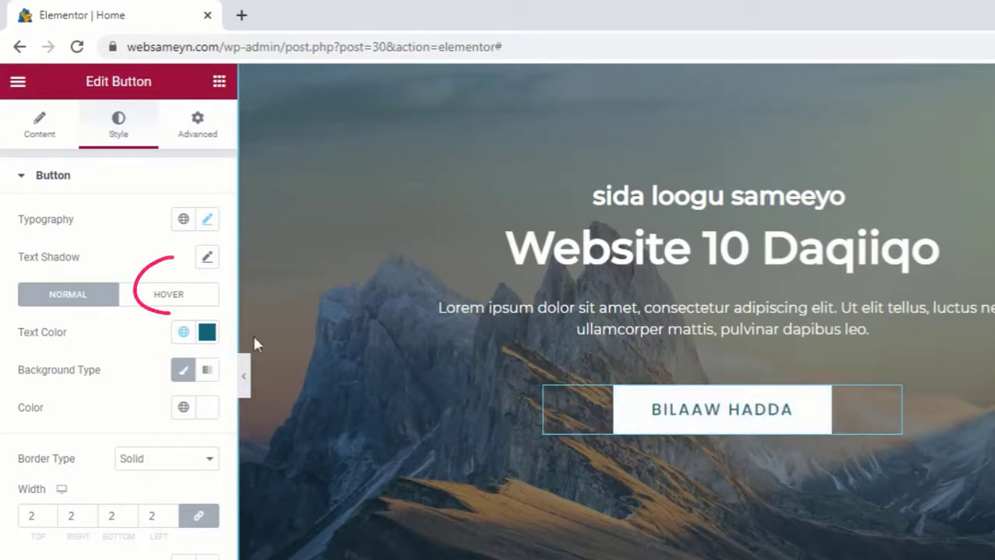
Step: Change the button's hover background colour from teal to yellow #D3CF23
{"action": "left_click", "coordinate": [160, 295]}
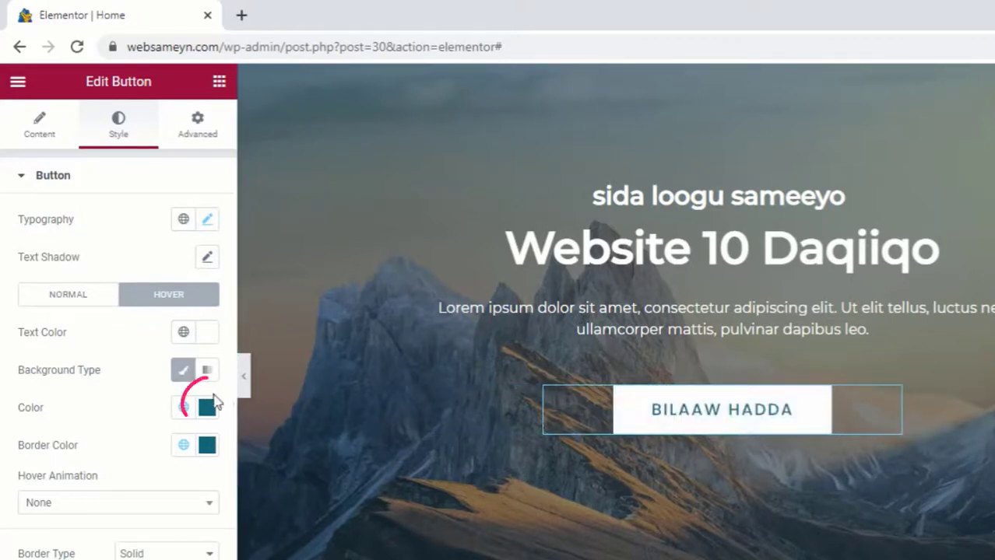
{"action": "left_click", "coordinate": [206, 407]}
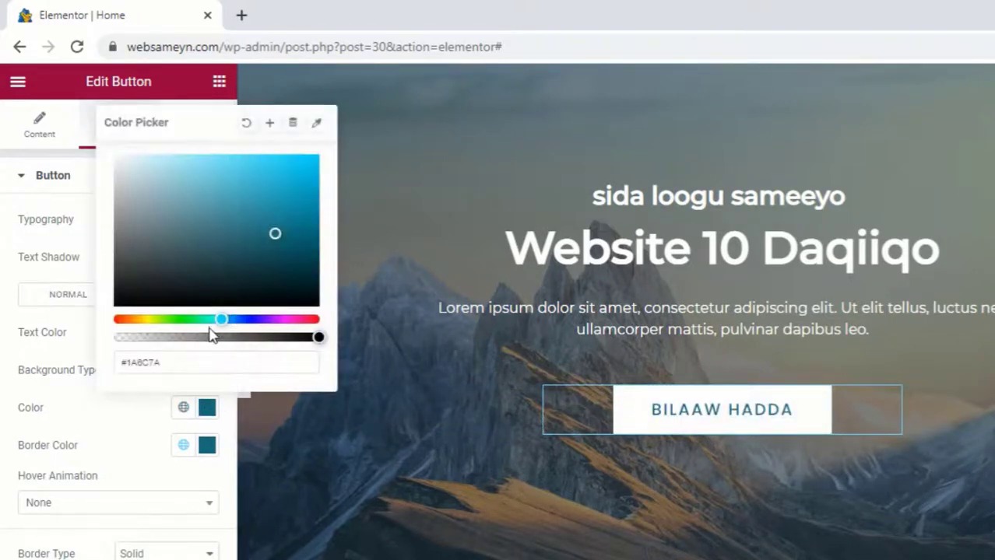
{"action": "left_click_drag", "start_coordinate": [194, 321], "coordinate": [147, 320]}
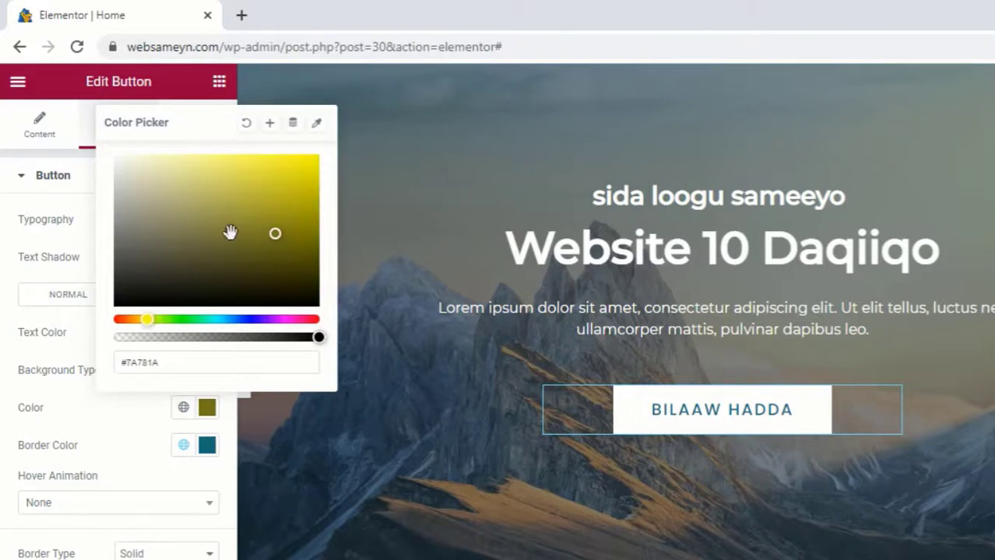
{"action": "left_click", "coordinate": [276, 223]}
{"action": "left_click_drag", "start_coordinate": [276, 201], "coordinate": [284, 181]}
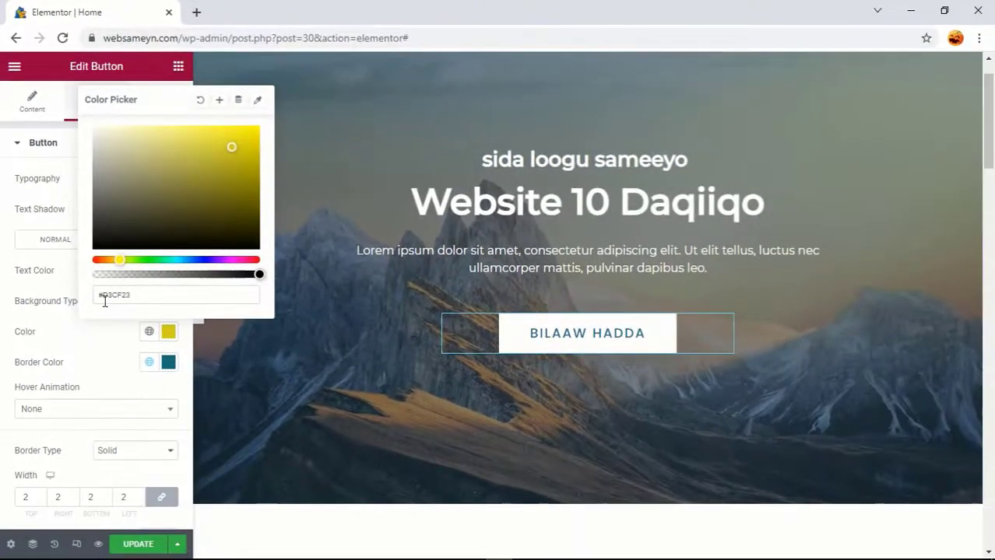
{"action": "left_click", "coordinate": [96, 372]}
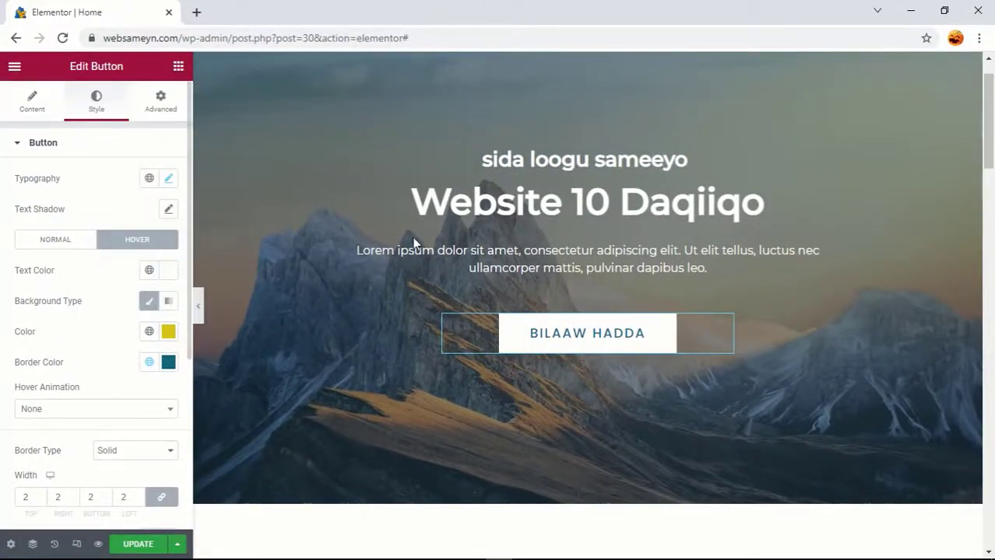
{"action": "scroll", "coordinate": [818, 97], "scroll_direction": "up", "scroll_amount": 1}
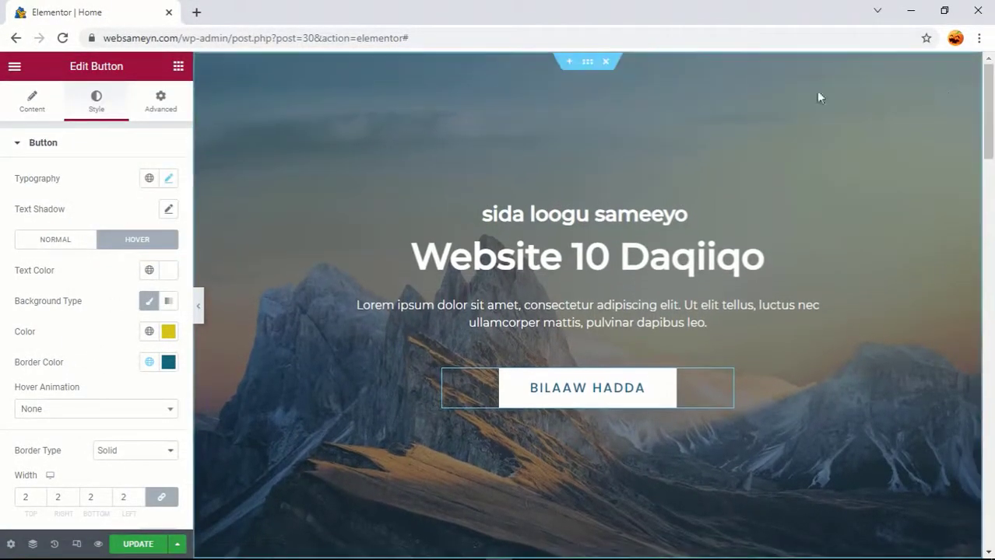
{"action": "left_click", "coordinate": [587, 62]}
{"action": "left_click", "coordinate": [96, 101]}
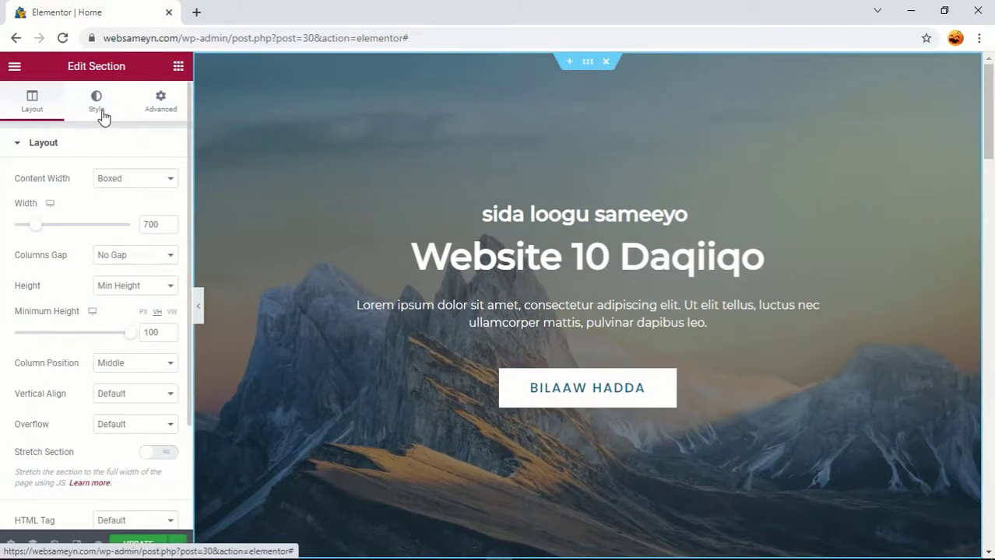
{"action": "left_click", "coordinate": [90, 304]}
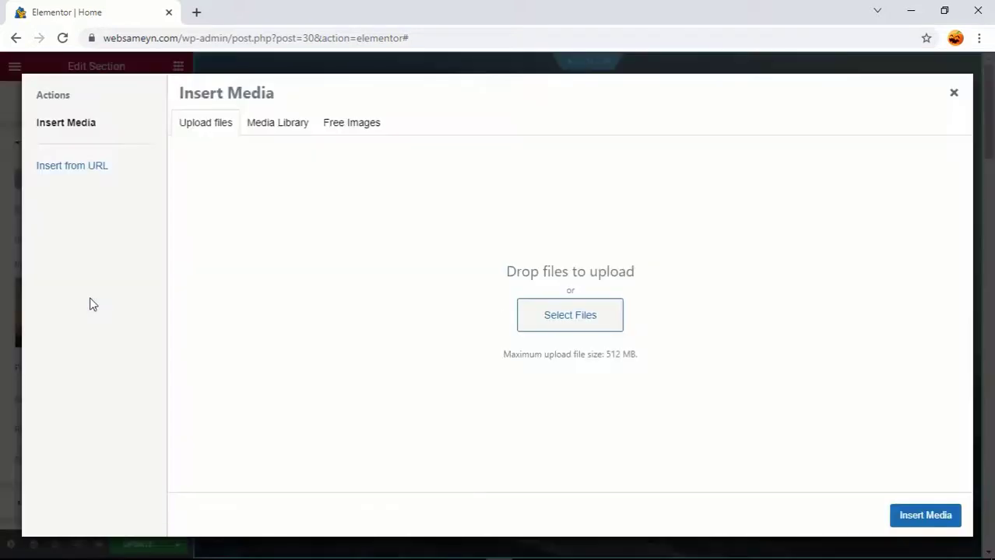
{"action": "left_click", "coordinate": [581, 320]}
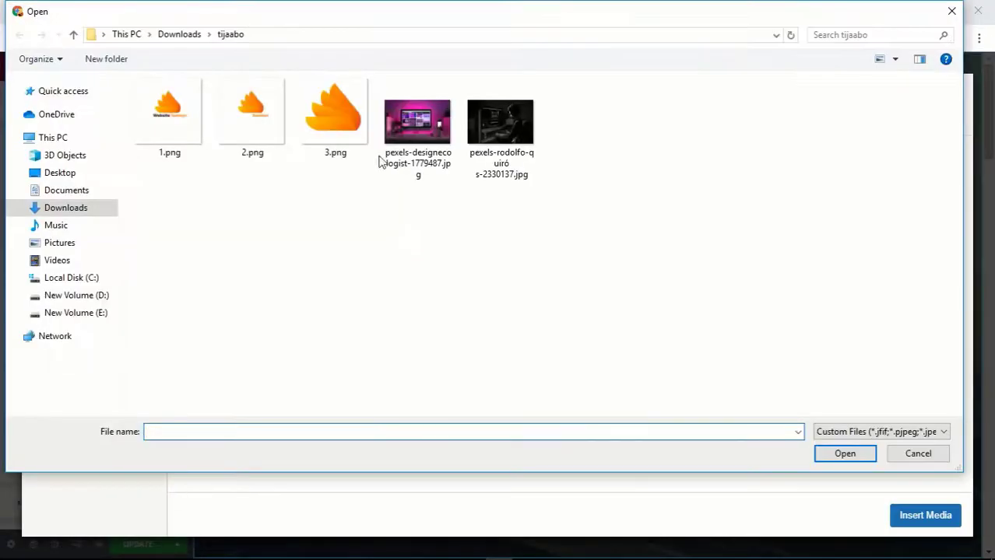
{"action": "double_click", "coordinate": [381, 160]}
{"action": "left_click", "coordinate": [926, 517]}
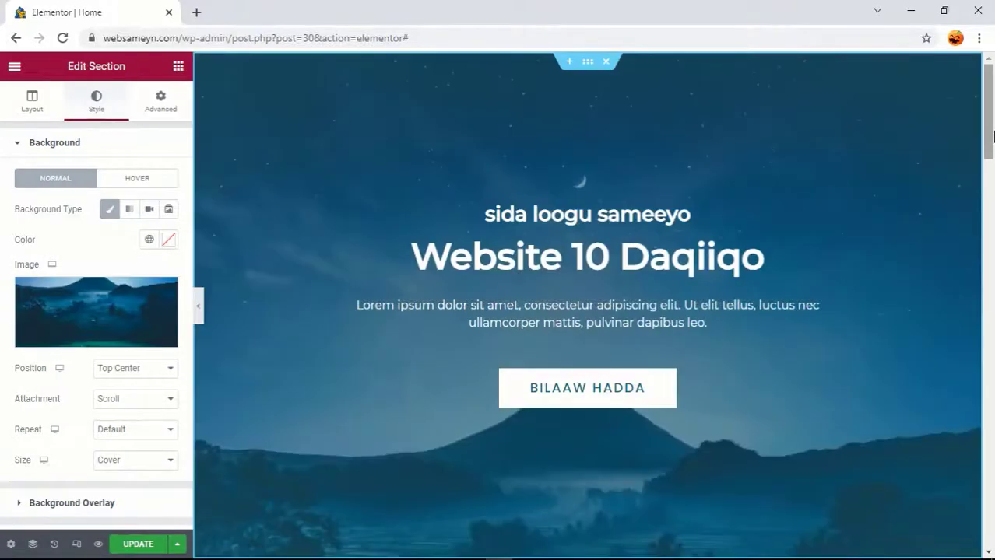
{"action": "mouse_move", "coordinate": [992, 133]}
{"action": "left_mouse_down"}
{"action": "mouse_move", "coordinate": [991, 153]}
{"action": "mouse_move", "coordinate": [992, 131]}
{"action": "left_mouse_up"}
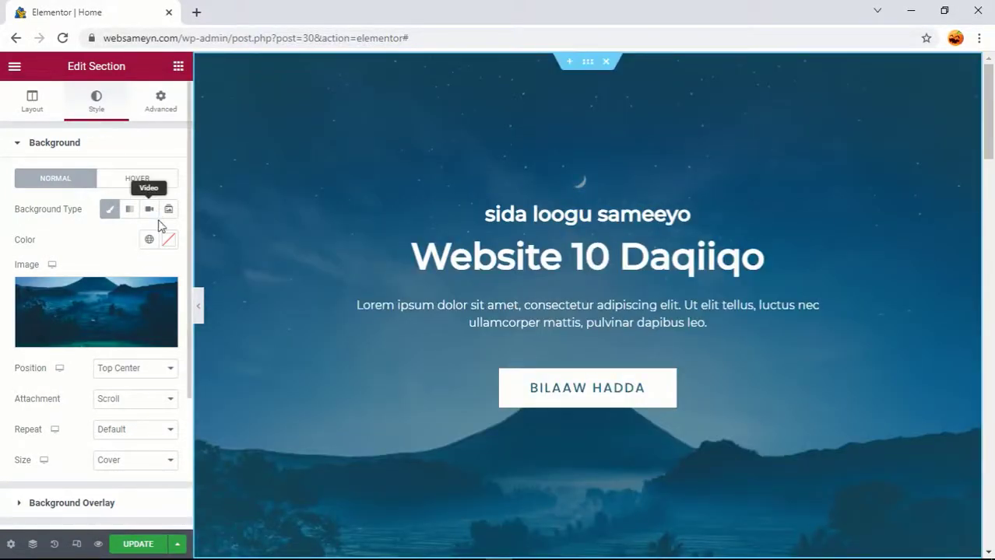
{"action": "left_click", "coordinate": [37, 144]}
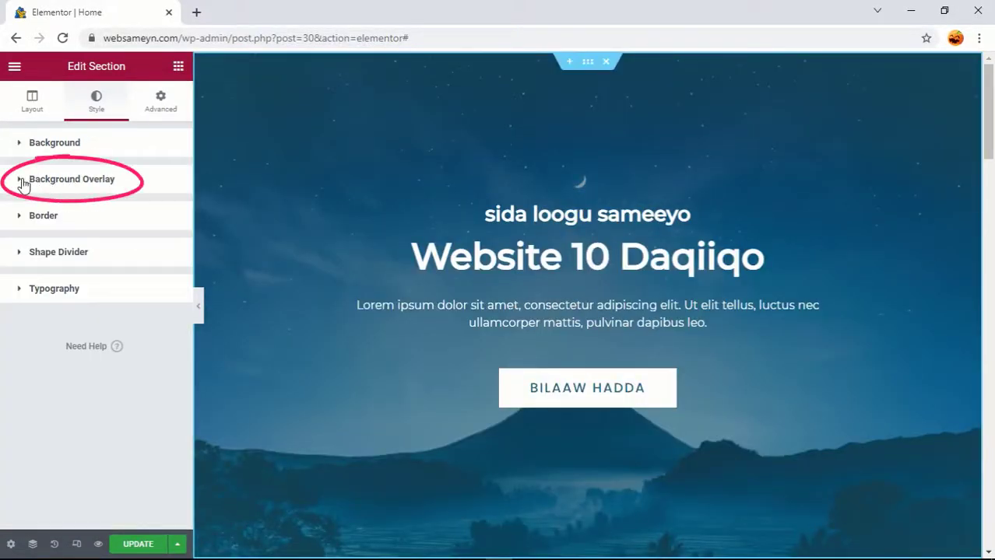
Step: Set the hero background overlay's first colour to gray-blue #A1A8B0
{"action": "left_click", "coordinate": [23, 182]}
{"action": "left_click", "coordinate": [23, 182]}
{"action": "left_click", "coordinate": [54, 181]}
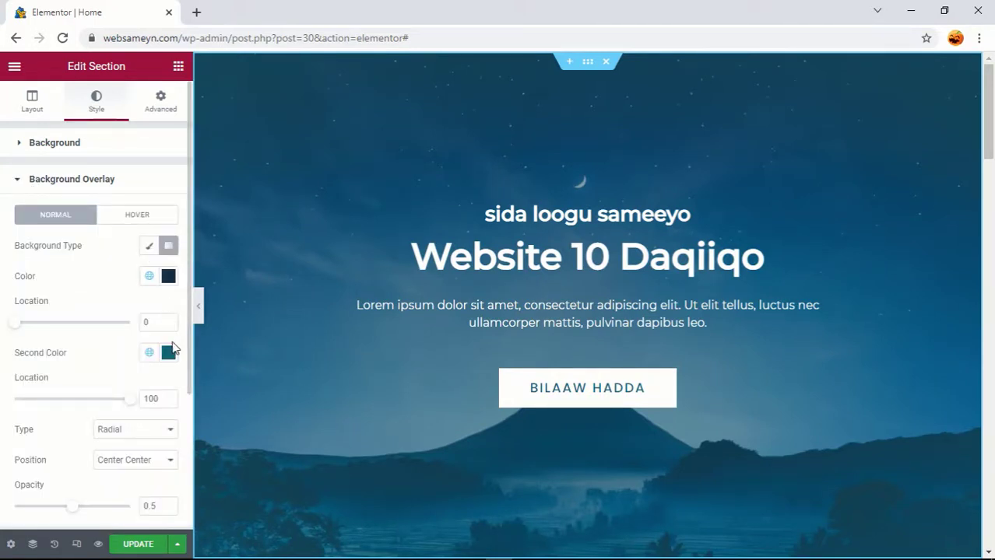
{"action": "left_click", "coordinate": [168, 277]}
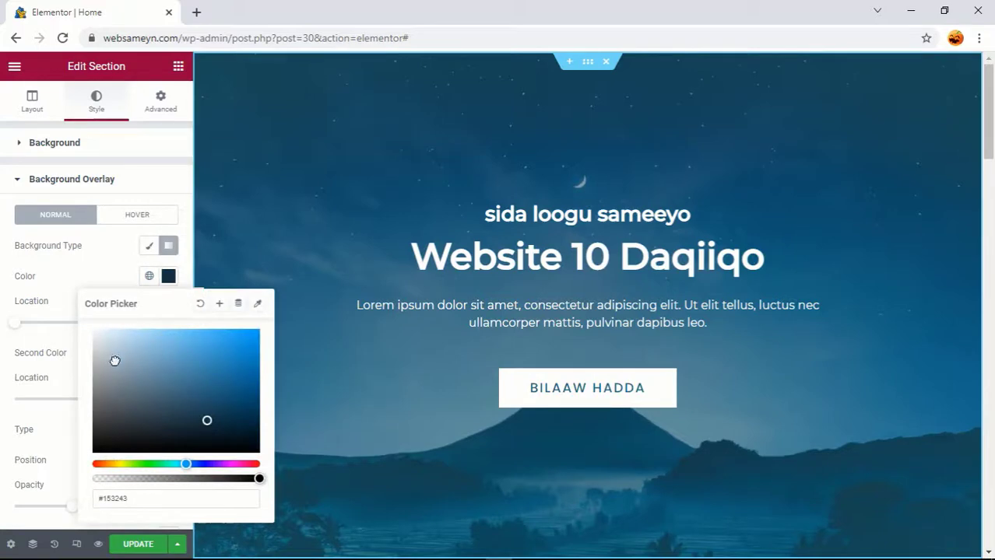
{"action": "left_click_drag", "start_coordinate": [114, 361], "coordinate": [124, 385]}
{"action": "left_click", "coordinate": [119, 275]}
{"action": "left_click", "coordinate": [33, 190]}
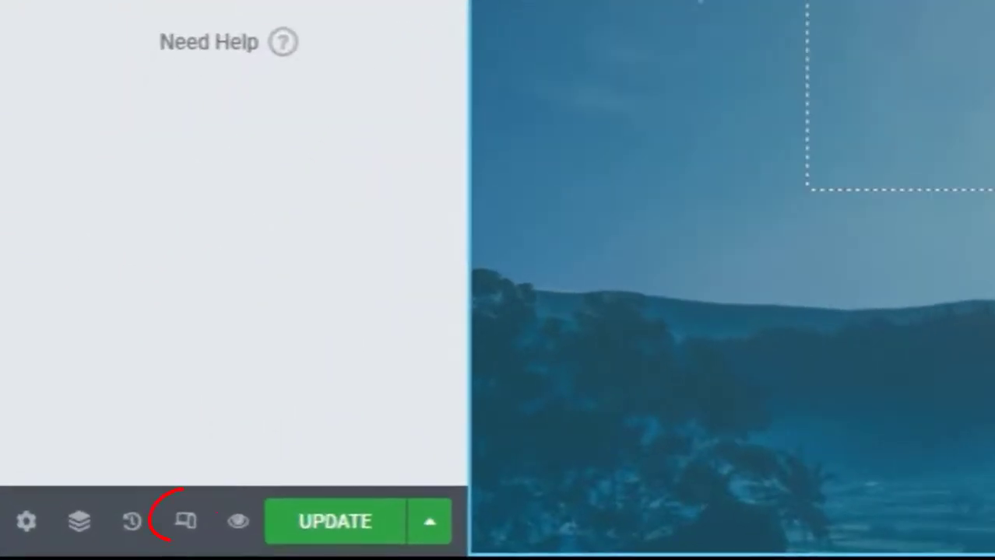
Step: Set the 'Website 10 Daqiiqo' heading to size 31 on mobile, then compare with desktop
{"action": "left_click", "coordinate": [186, 523]}
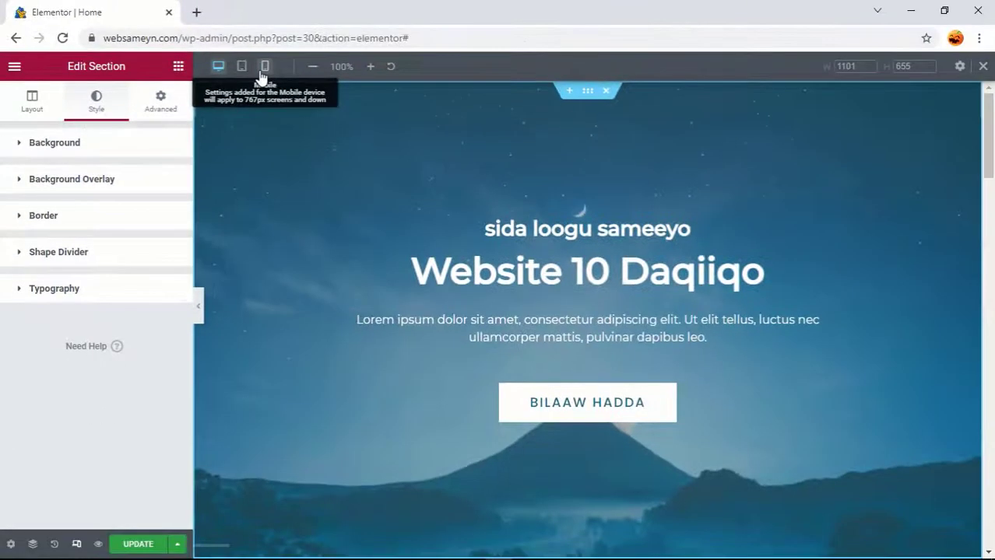
{"action": "left_click", "coordinate": [361, 131]}
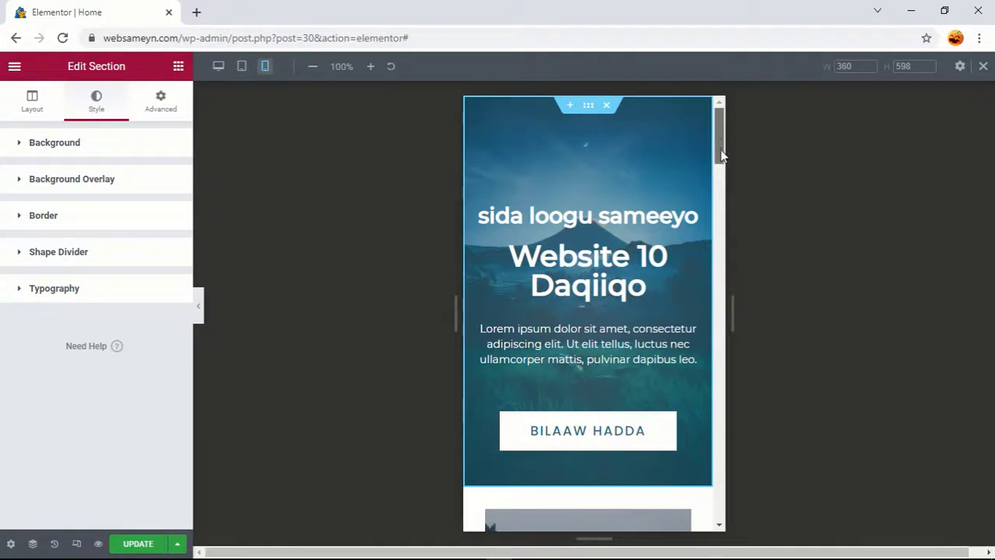
{"action": "left_click_drag", "start_coordinate": [718, 133], "coordinate": [717, 113]}
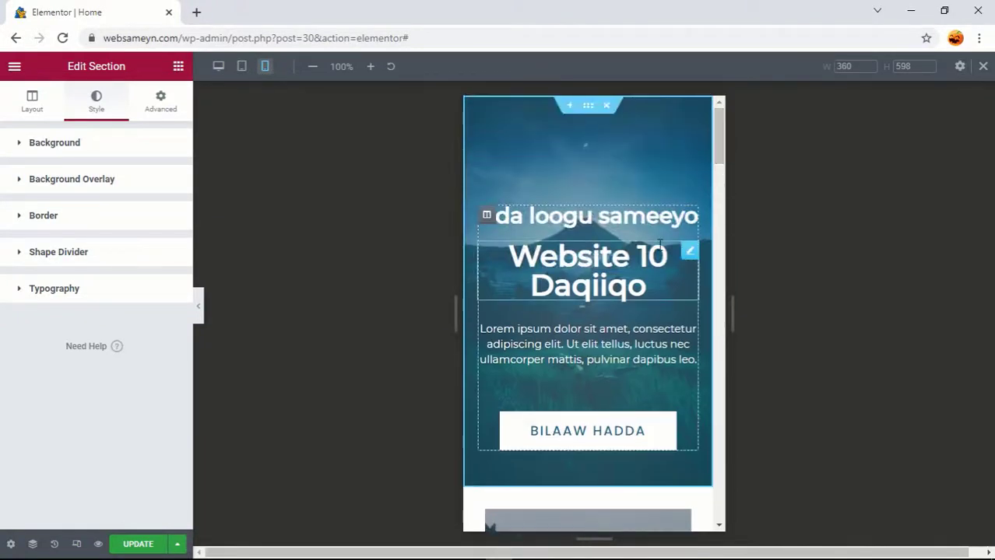
{"action": "left_click", "coordinate": [685, 253]}
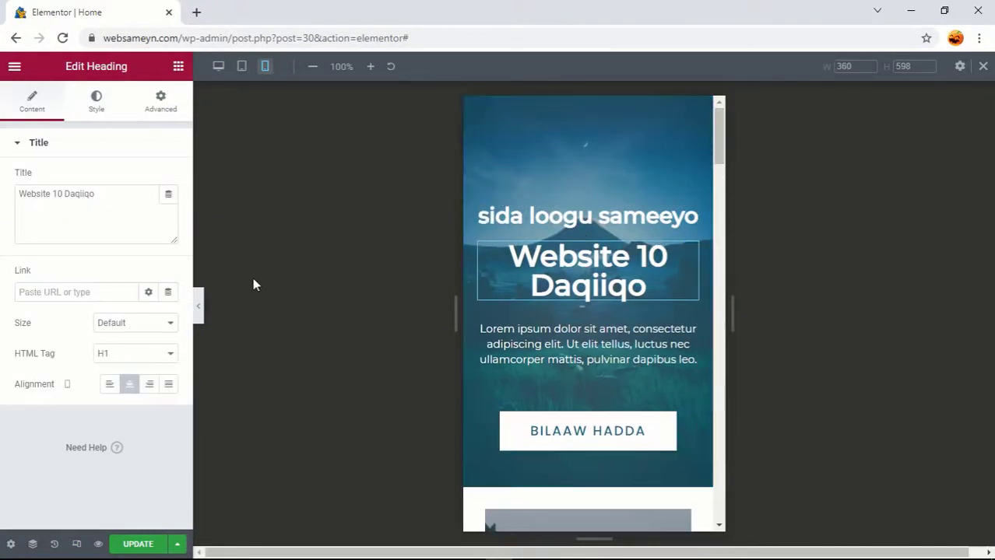
{"action": "left_click", "coordinate": [93, 110]}
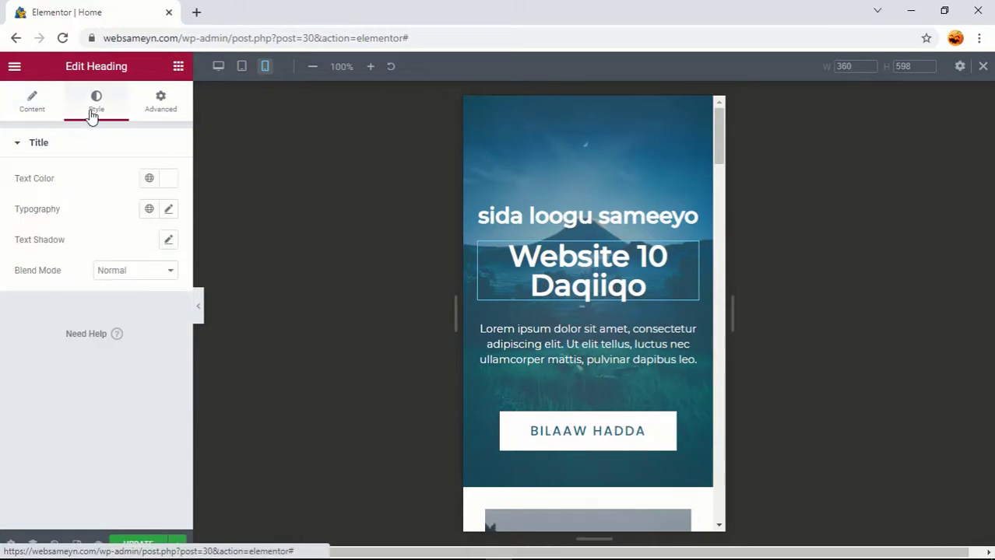
{"action": "left_click", "coordinate": [169, 211]}
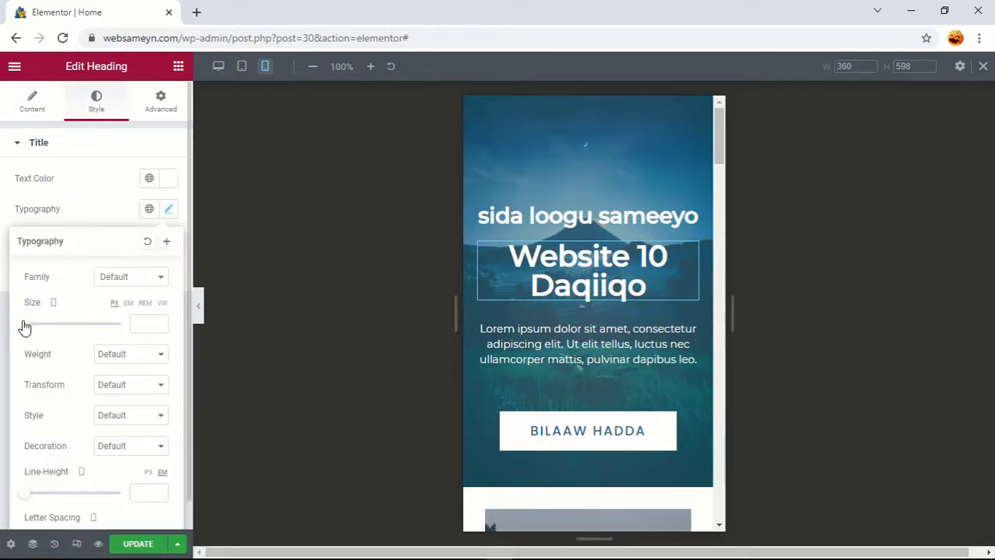
{"action": "left_click_drag", "start_coordinate": [24, 328], "coordinate": [39, 330]}
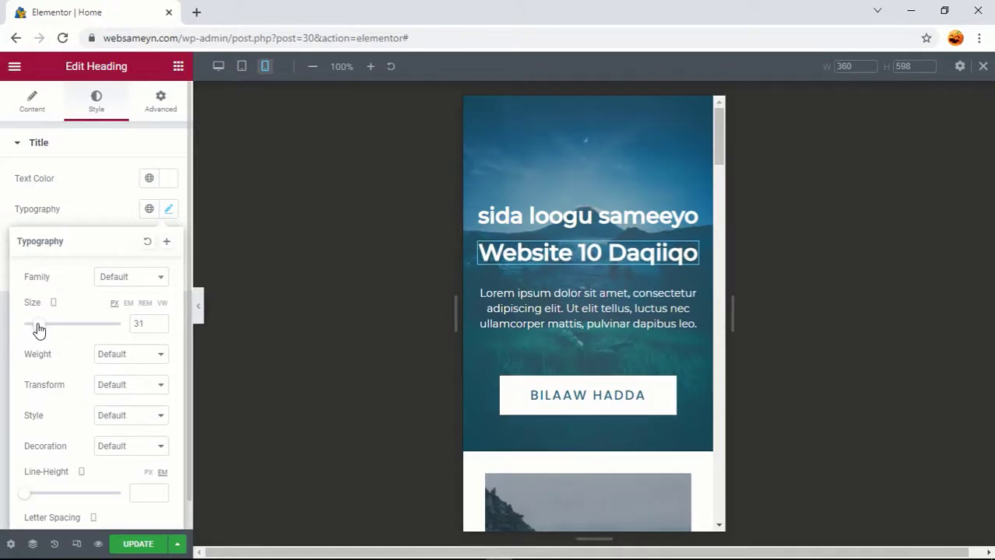
{"action": "left_click", "coordinate": [218, 66]}
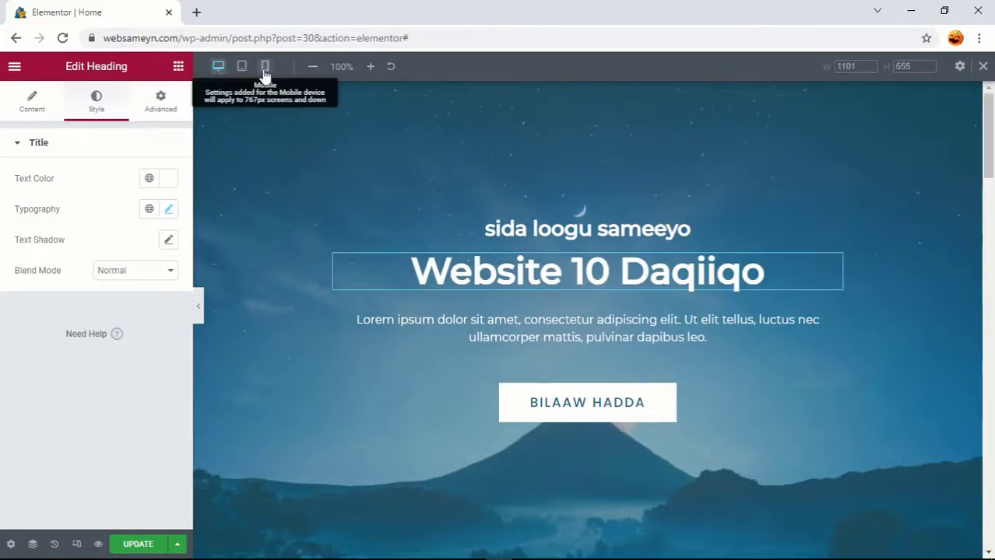
{"action": "left_click", "coordinate": [265, 69]}
{"action": "left_click", "coordinate": [218, 66]}
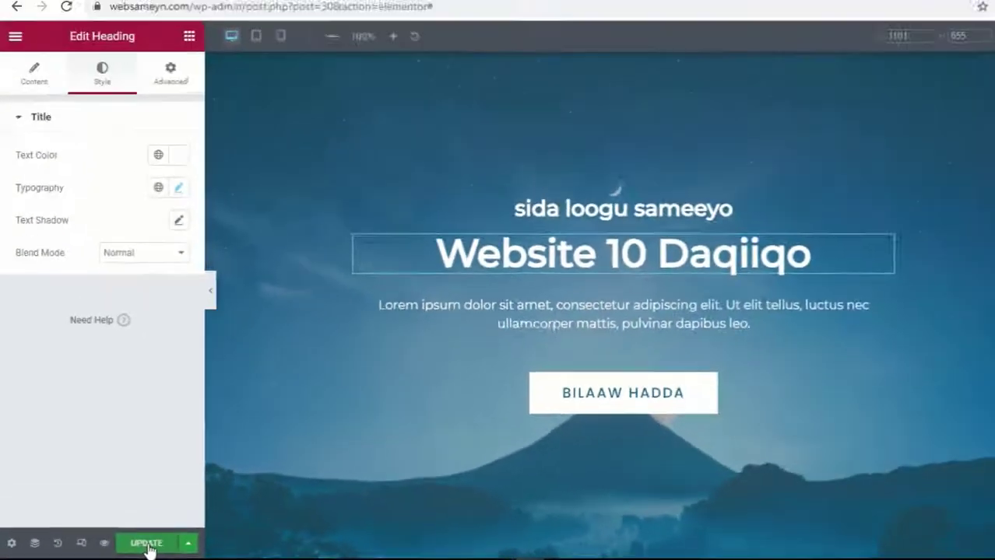
Step: Update the homepage, check it in a preview tab, and go to the Customizer
{"action": "left_click", "coordinate": [282, 533]}
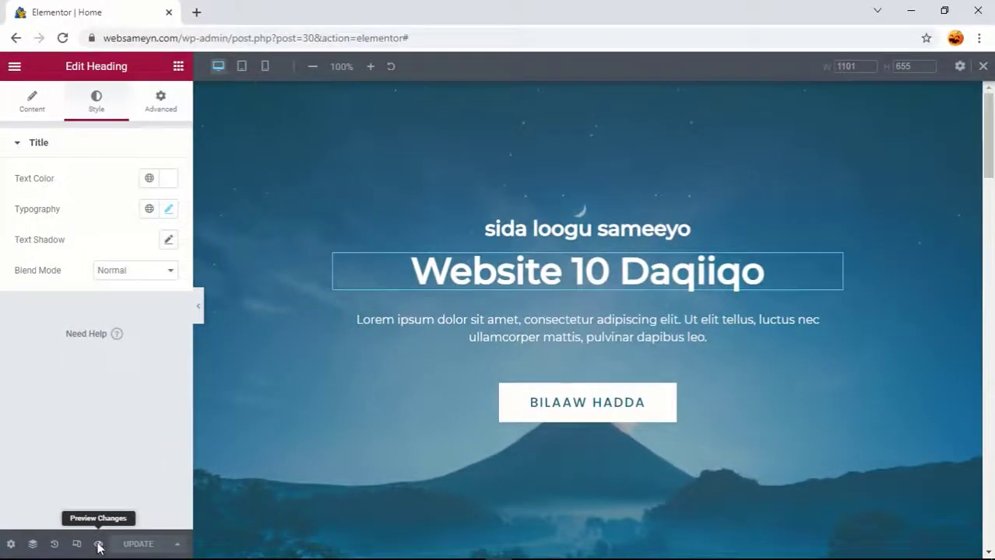
{"action": "left_click", "coordinate": [233, 525]}
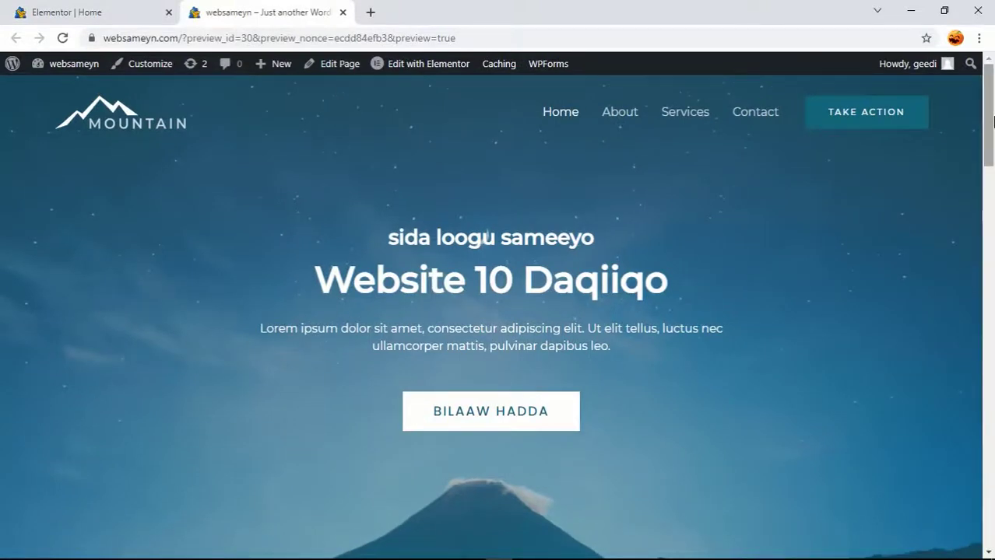
{"action": "left_click_drag", "start_coordinate": [992, 121], "coordinate": [940, 118]}
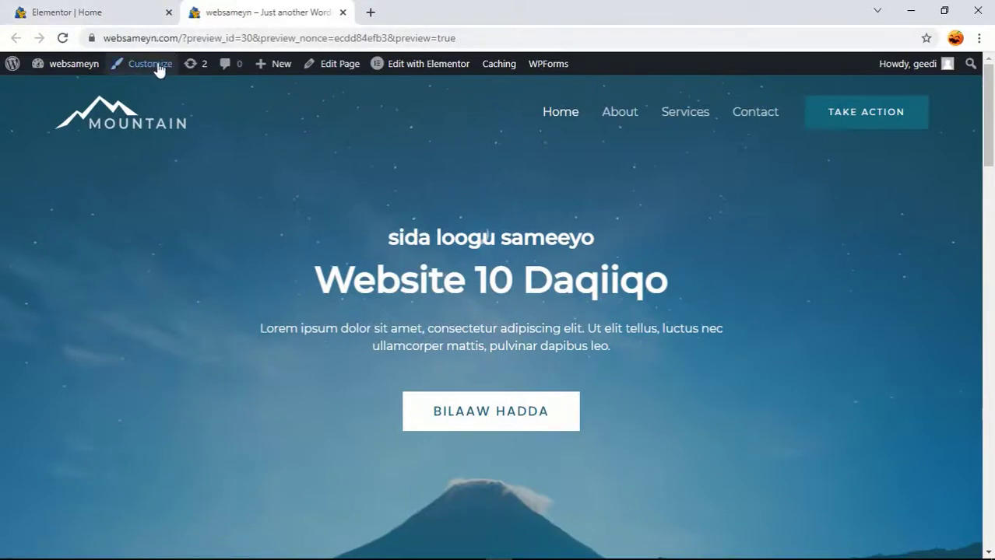
{"action": "left_click", "coordinate": [158, 69]}
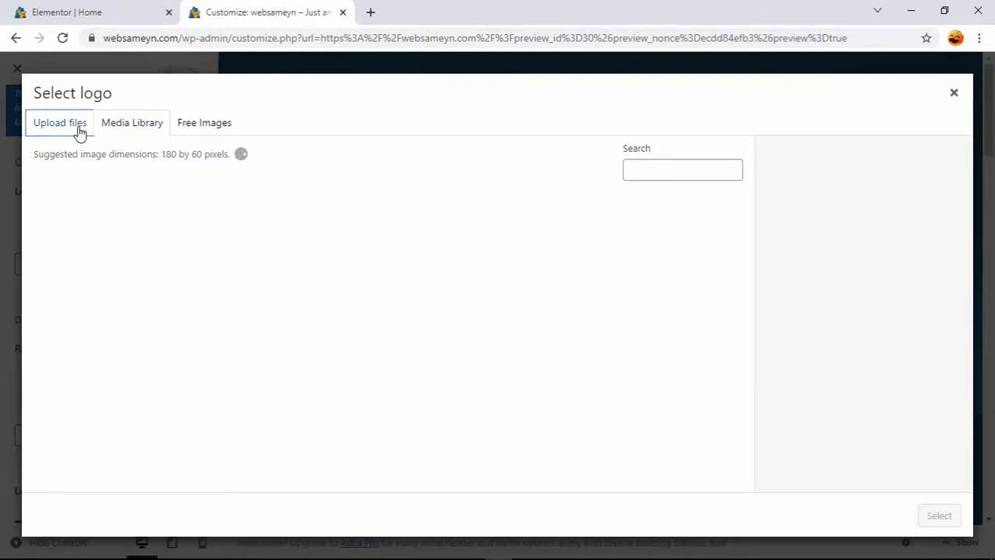
Step: Upload 2.png as the header logo and crop it tightly around the logo
{"action": "left_click", "coordinate": [78, 132]}
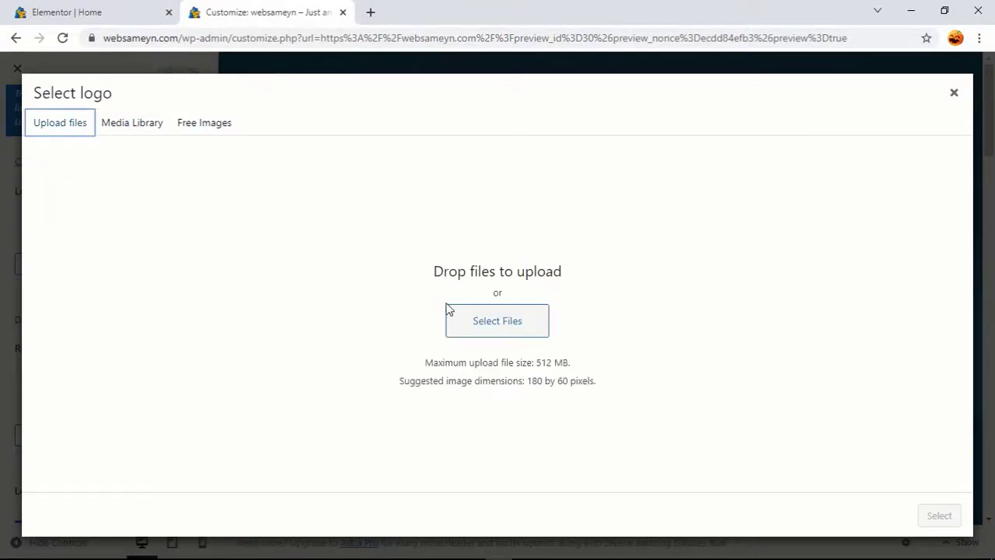
{"action": "left_click", "coordinate": [473, 331]}
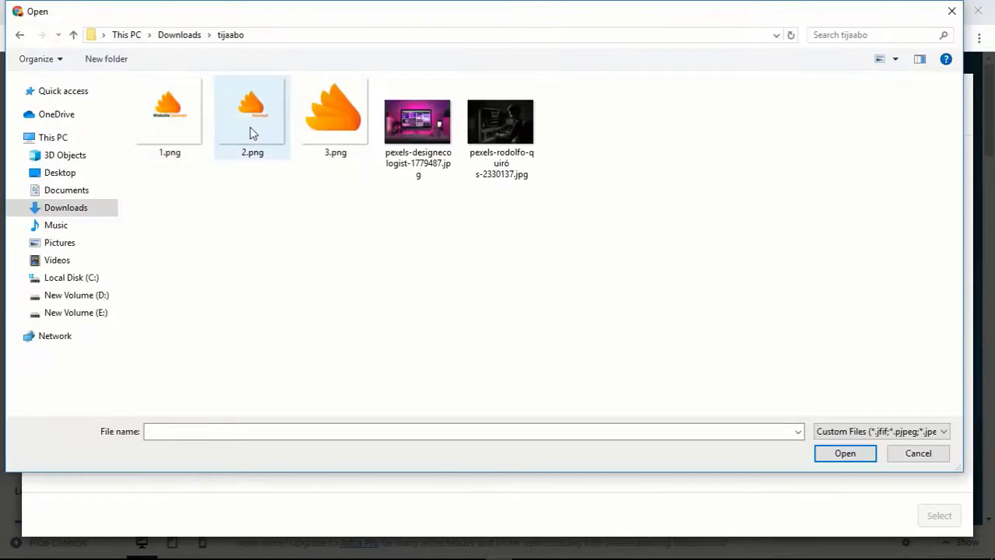
{"action": "double_click", "coordinate": [251, 134]}
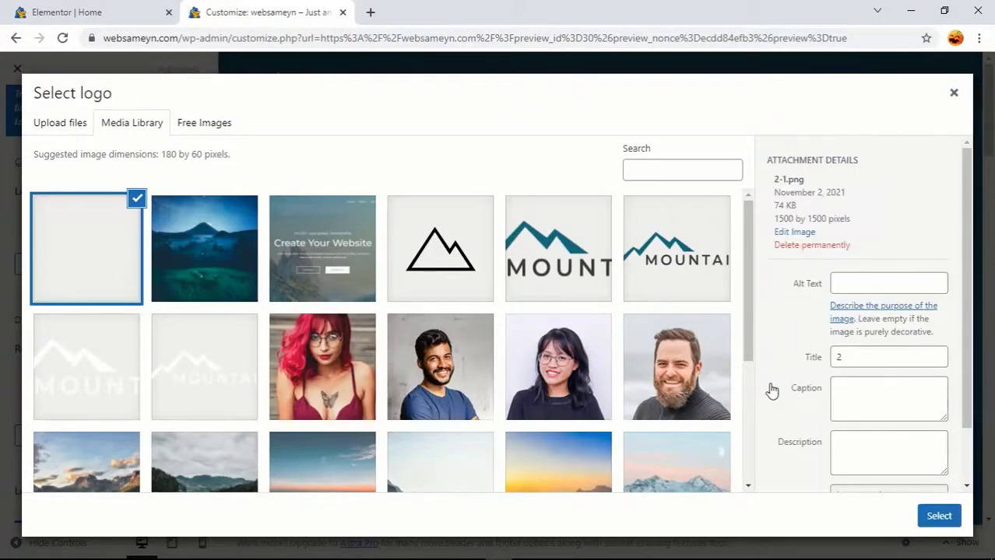
{"action": "left_click", "coordinate": [933, 515]}
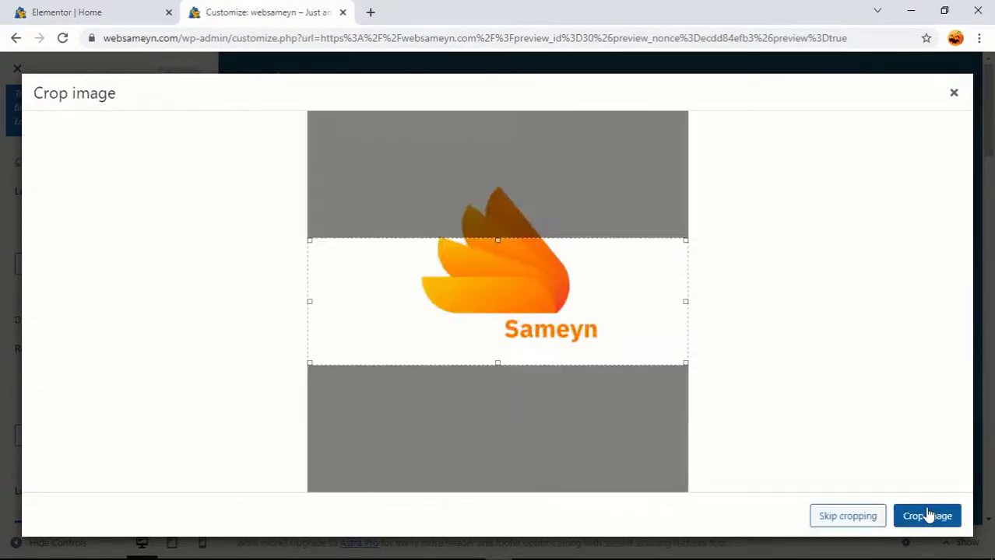
{"action": "left_click_drag", "start_coordinate": [503, 243], "coordinate": [497, 185]}
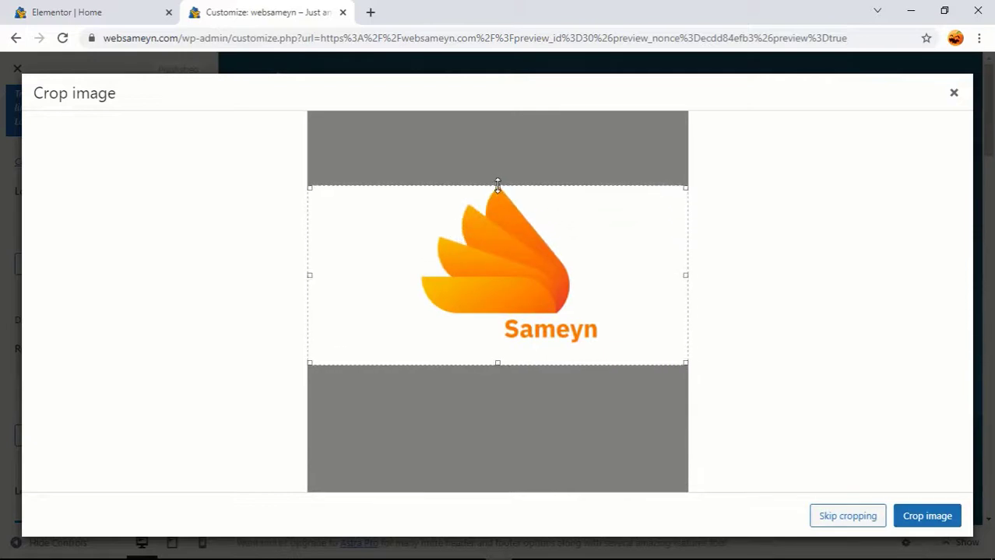
{"action": "left_click_drag", "start_coordinate": [684, 276], "coordinate": [604, 275]}
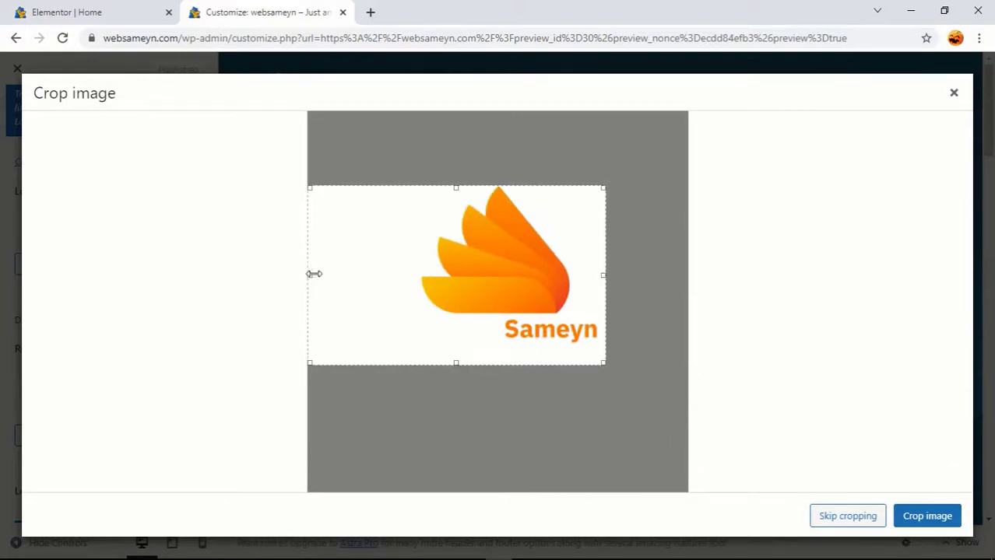
{"action": "left_click_drag", "start_coordinate": [313, 274], "coordinate": [371, 292]}
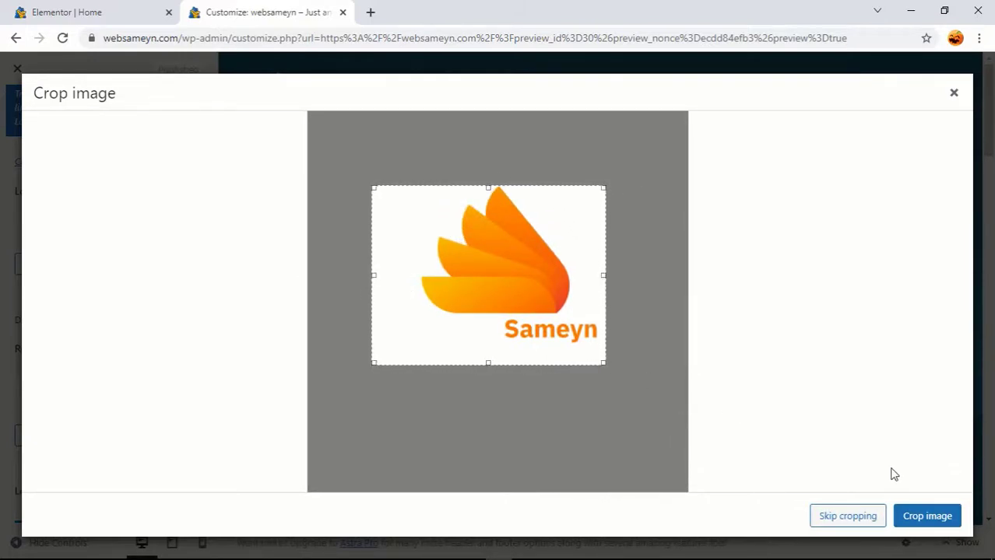
Step: Use the same image uncropped as the retina logo and preview the site at mobile size
{"action": "left_click", "coordinate": [926, 516]}
{"action": "left_click", "coordinate": [919, 520]}
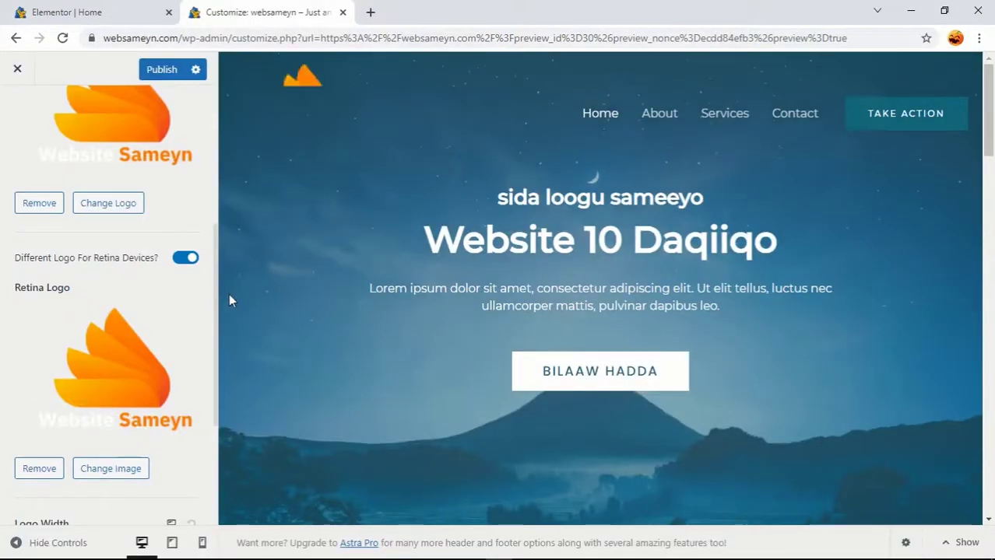
{"action": "scroll", "coordinate": [184, 498], "scroll_direction": "down", "scroll_amount": 3}
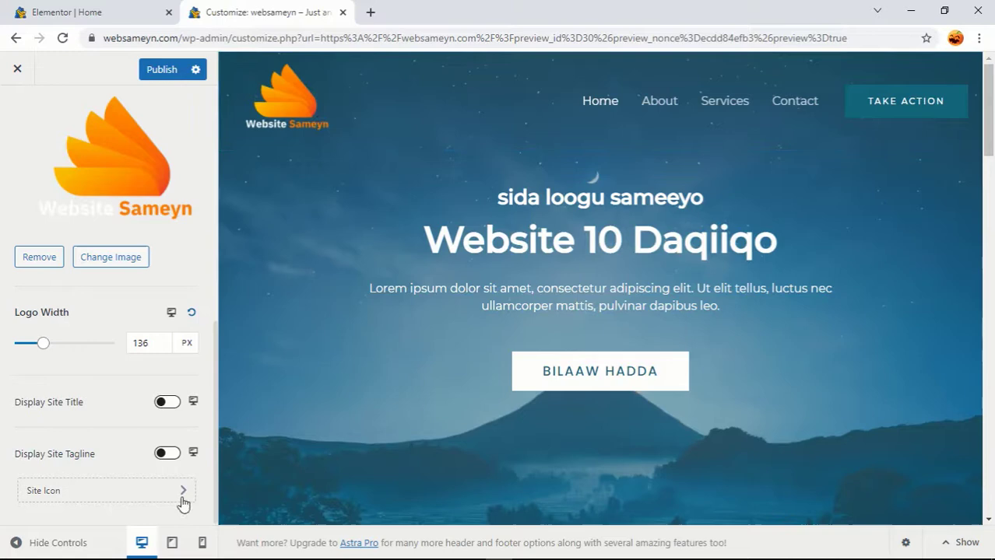
{"action": "left_click", "coordinate": [200, 544]}
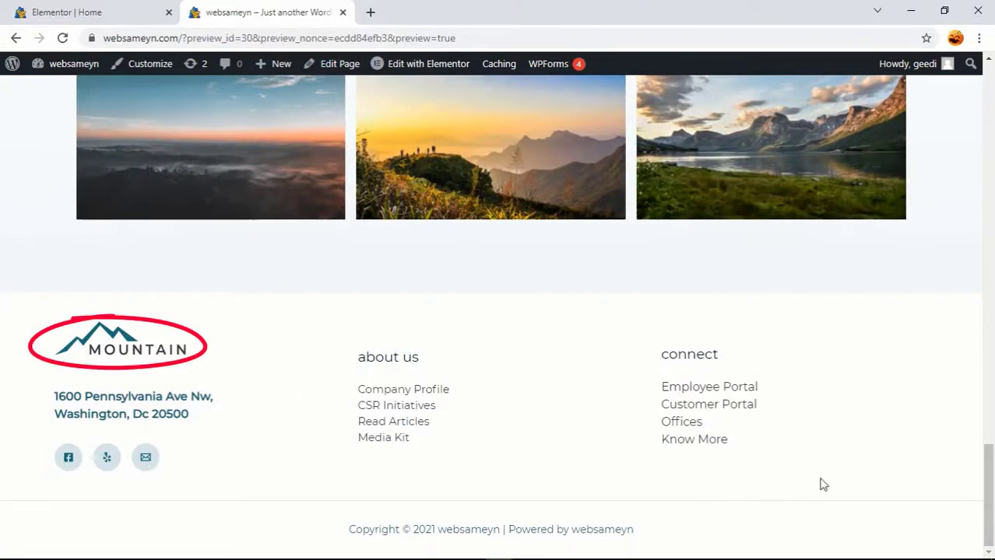
Step: Scroll the site preview back to the top and return to the admin Dashboard
{"action": "left_click_drag", "start_coordinate": [982, 415], "coordinate": [955, 128]}
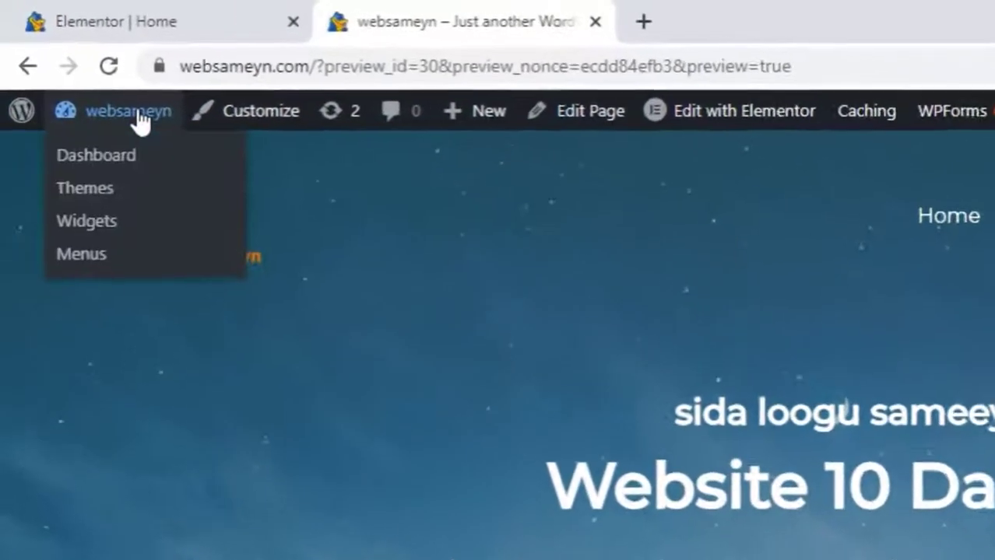
{"action": "left_click", "coordinate": [78, 63]}
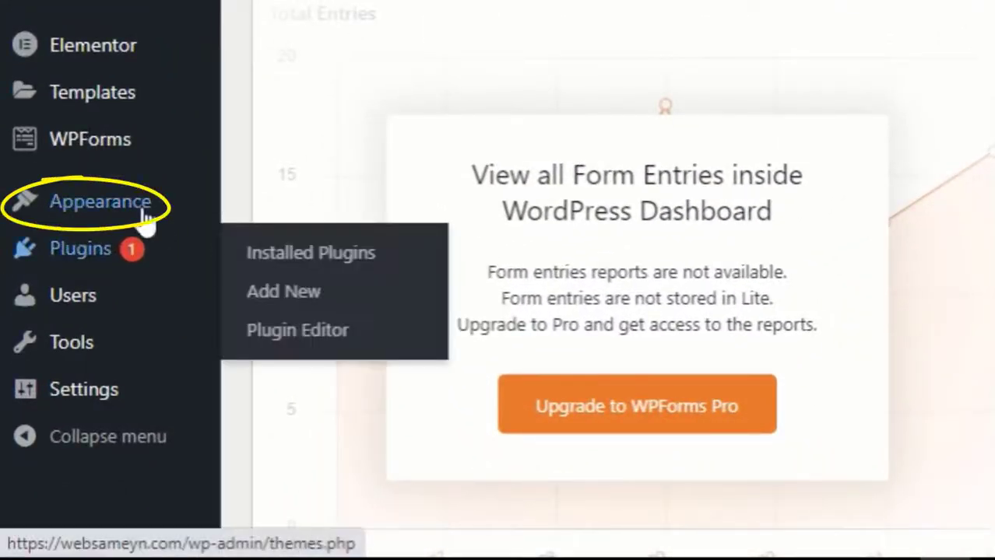
Step: Upload 1.png and insert the Website Sameyn logo into Footer Builder Widget 3's image
{"action": "mouse_move", "coordinate": [140, 221]}
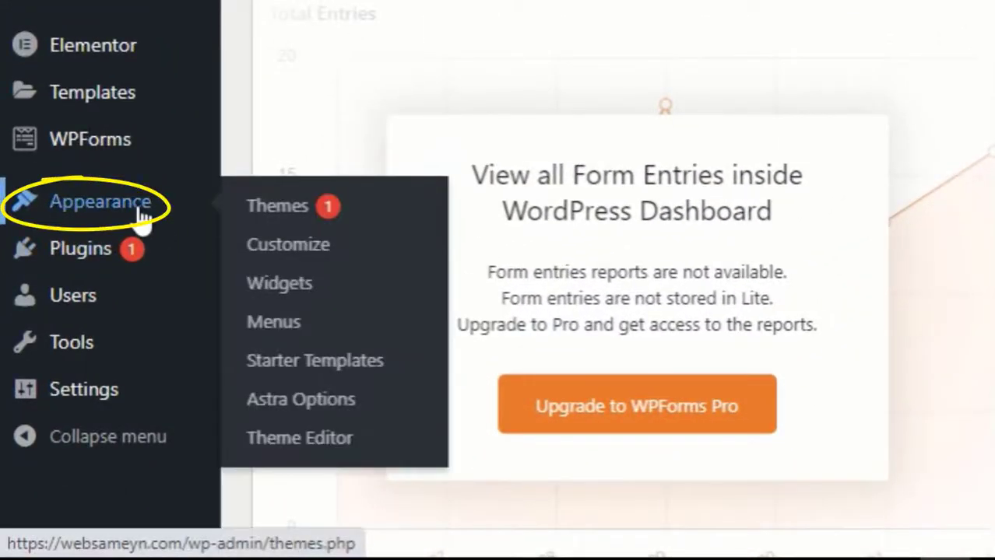
{"action": "left_click", "coordinate": [278, 289]}
{"action": "left_click", "coordinate": [326, 225]}
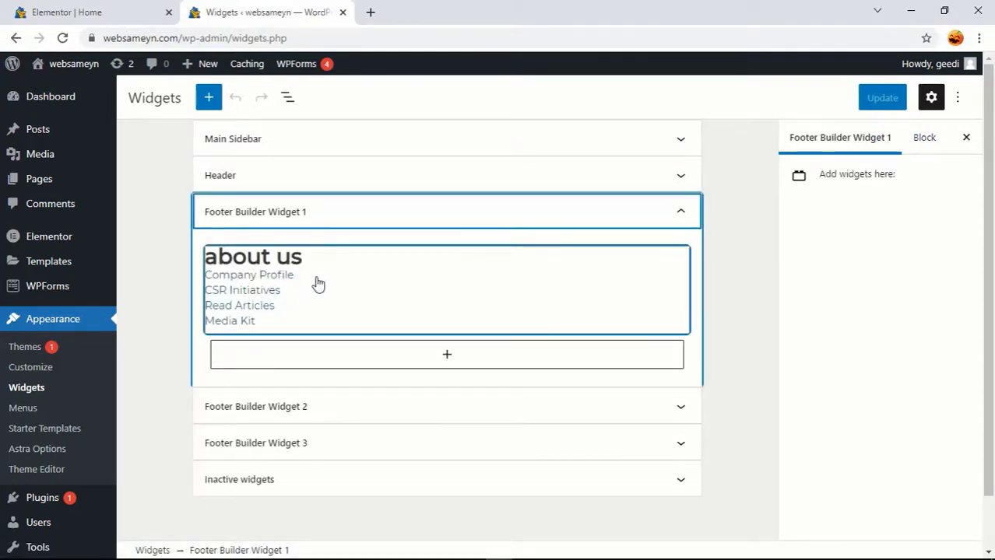
{"action": "left_click", "coordinate": [337, 213]}
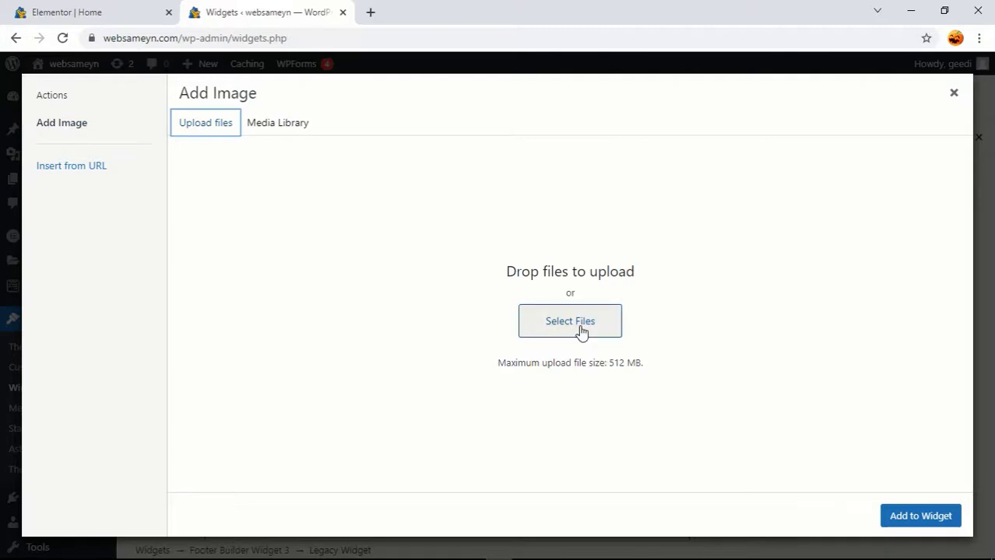
{"action": "left_click", "coordinate": [580, 325]}
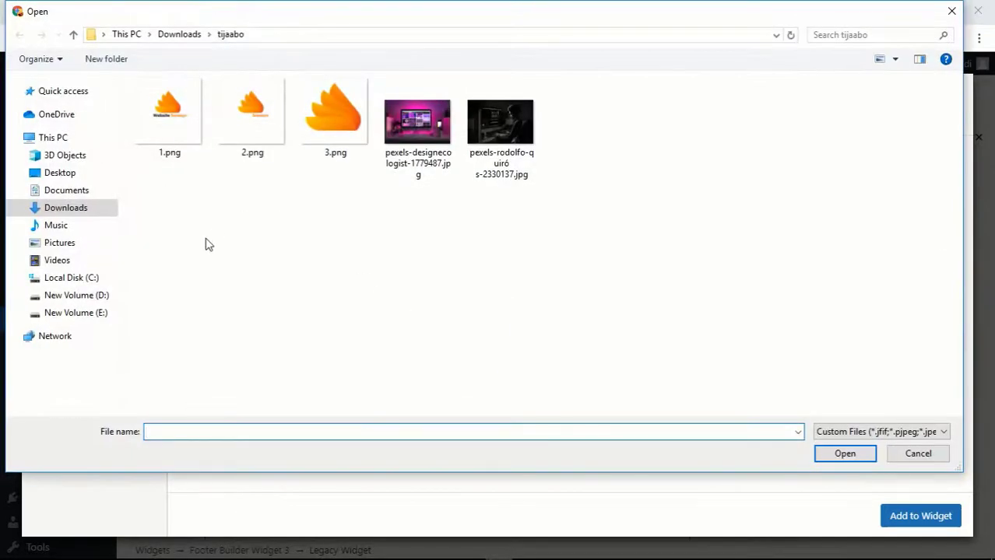
{"action": "double_click", "coordinate": [167, 134]}
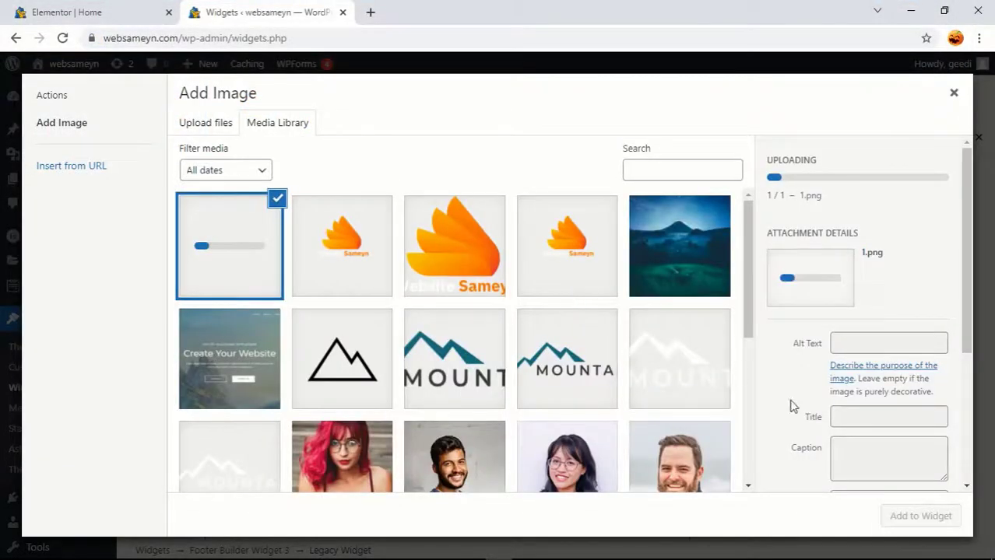
{"action": "left_click", "coordinate": [222, 246]}
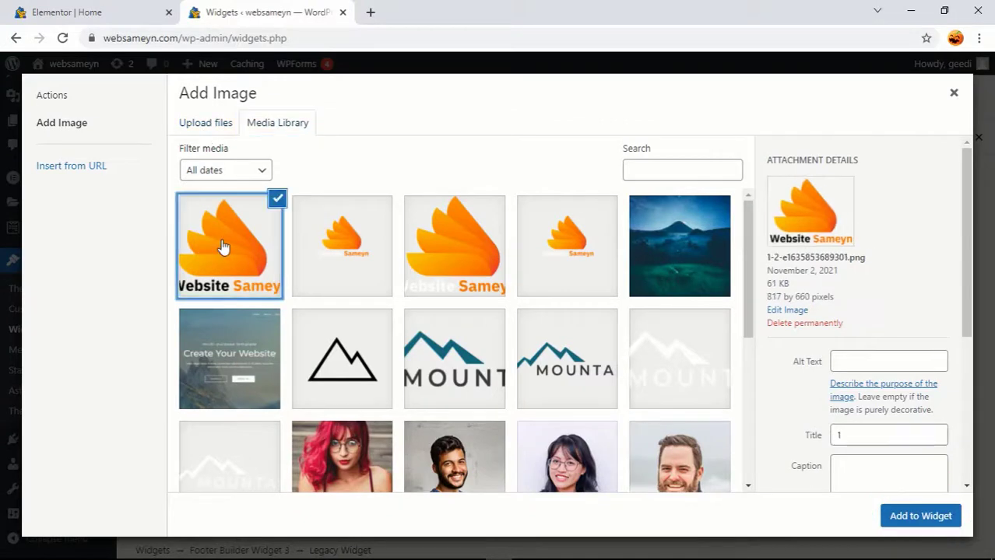
{"action": "left_click", "coordinate": [891, 516]}
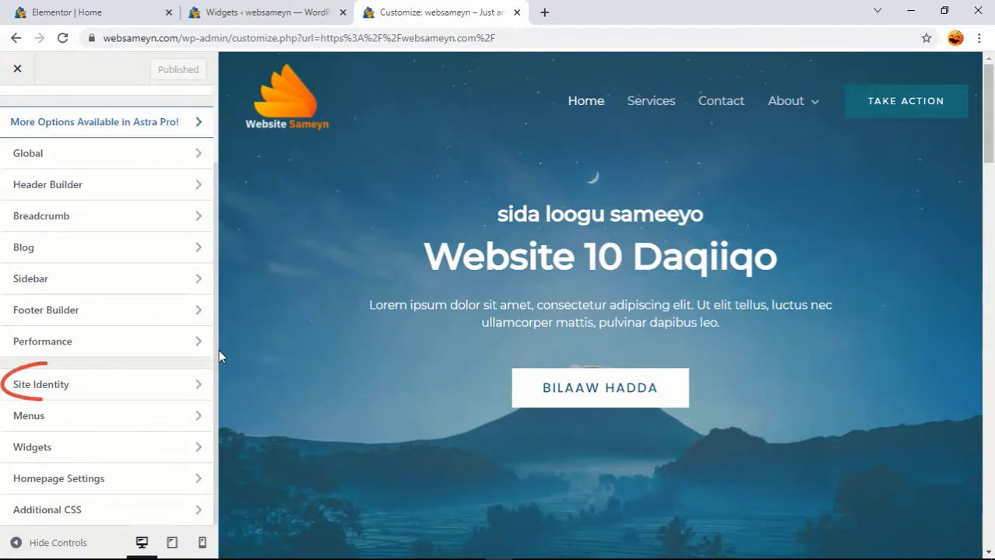
{"action": "left_click", "coordinate": [138, 394]}
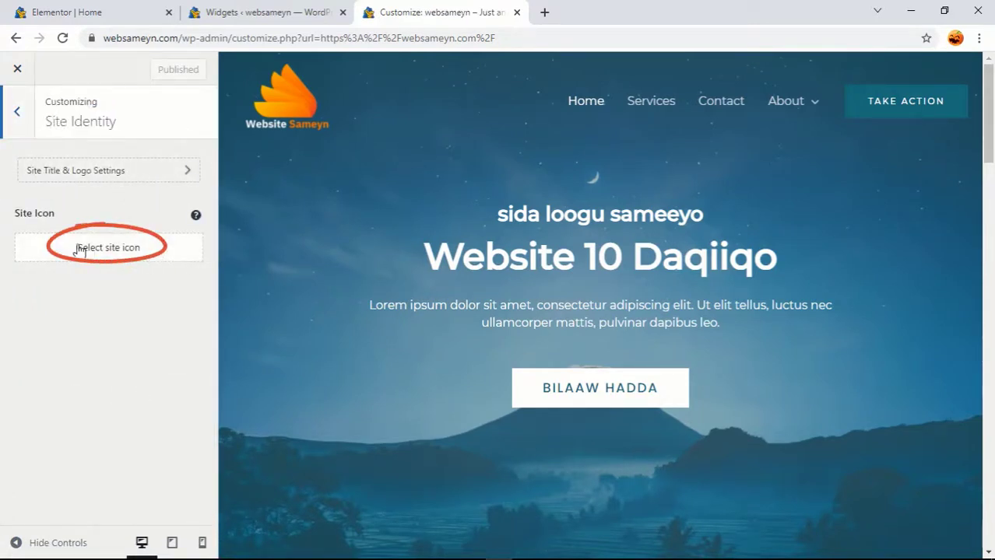
Step: Upload 3.png, the orange wing image, as the new site icon
{"action": "left_click", "coordinate": [78, 249]}
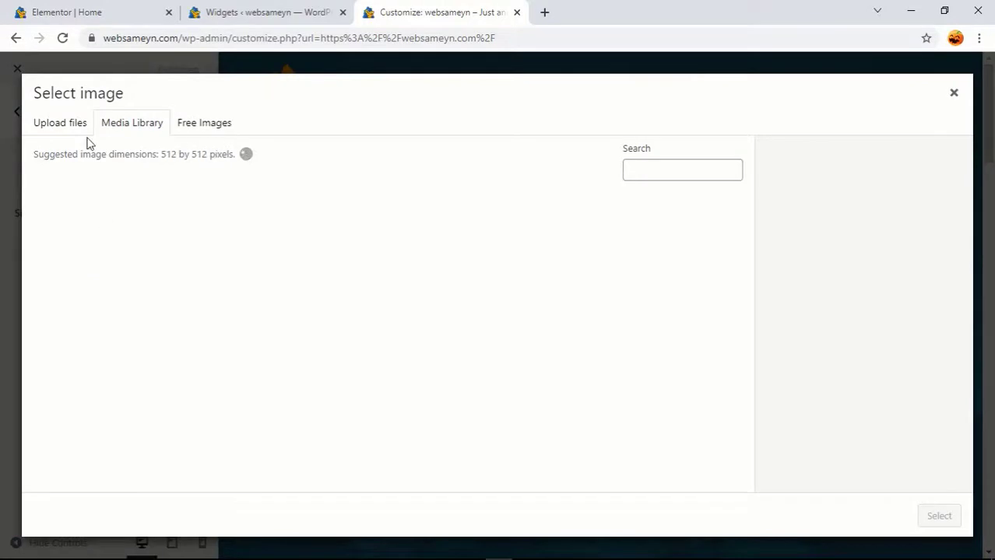
{"action": "left_click", "coordinate": [62, 133]}
{"action": "left_click", "coordinate": [474, 333]}
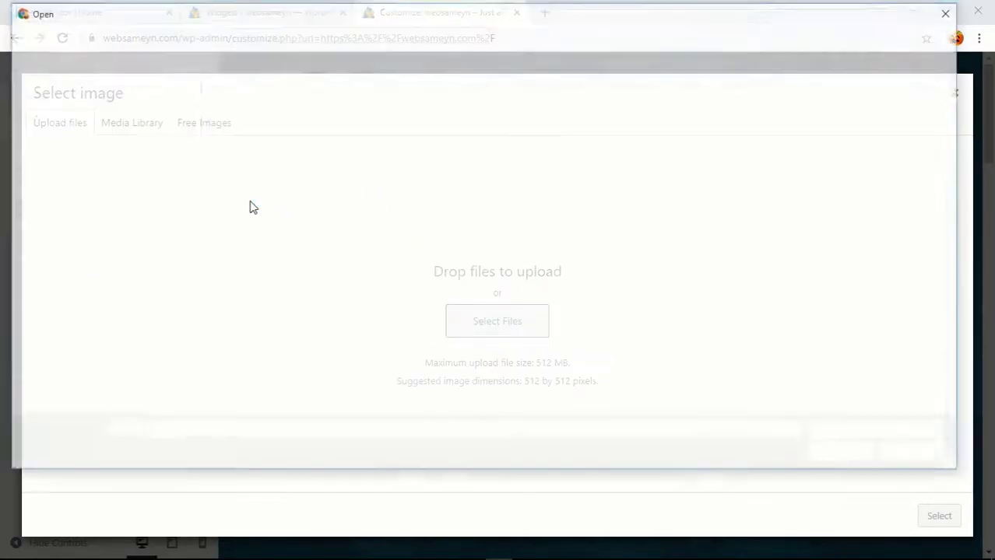
{"action": "double_click", "coordinate": [331, 154]}
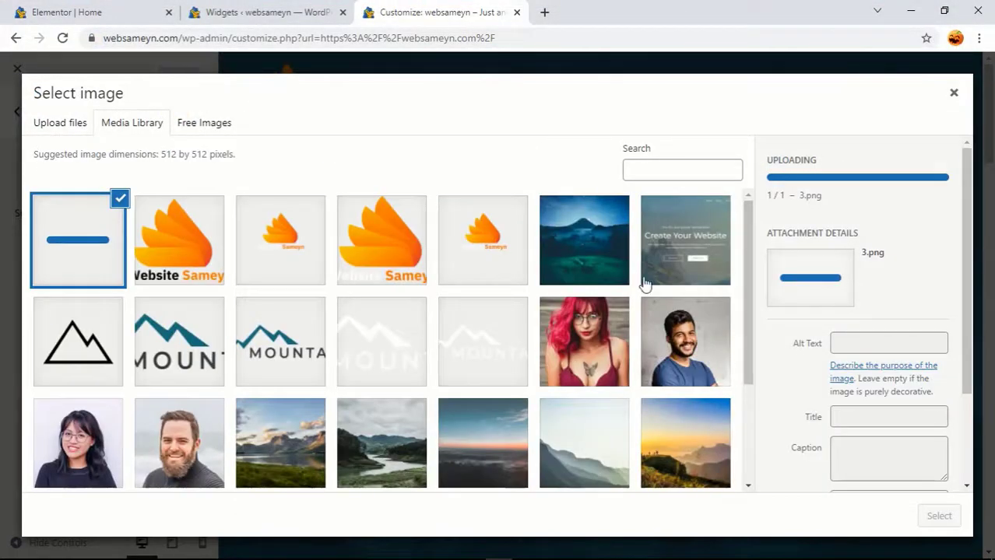
{"action": "left_click", "coordinate": [937, 517]}
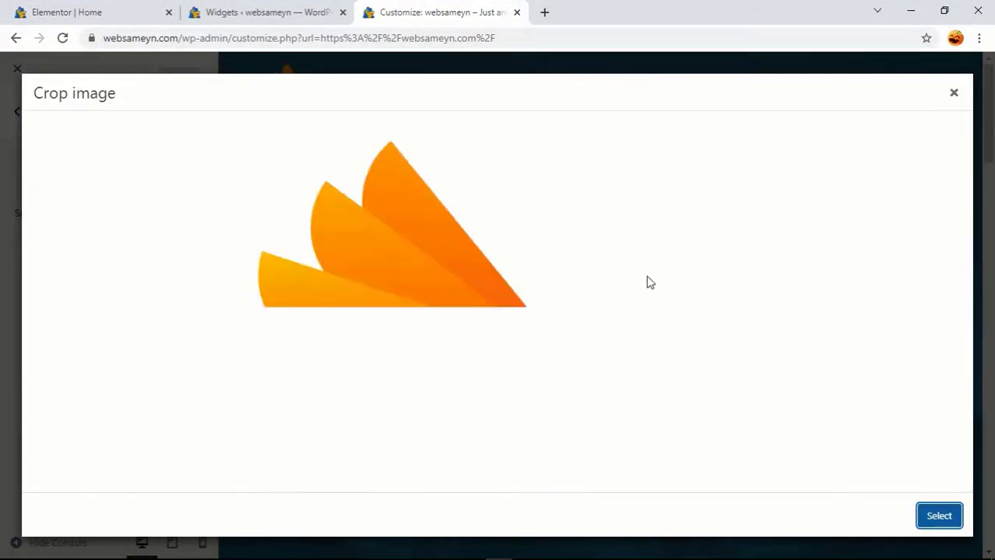
Step: Crop the icon to a square around the orange wings and publish the changes
{"action": "left_click_drag", "start_coordinate": [388, 491], "coordinate": [388, 436]}
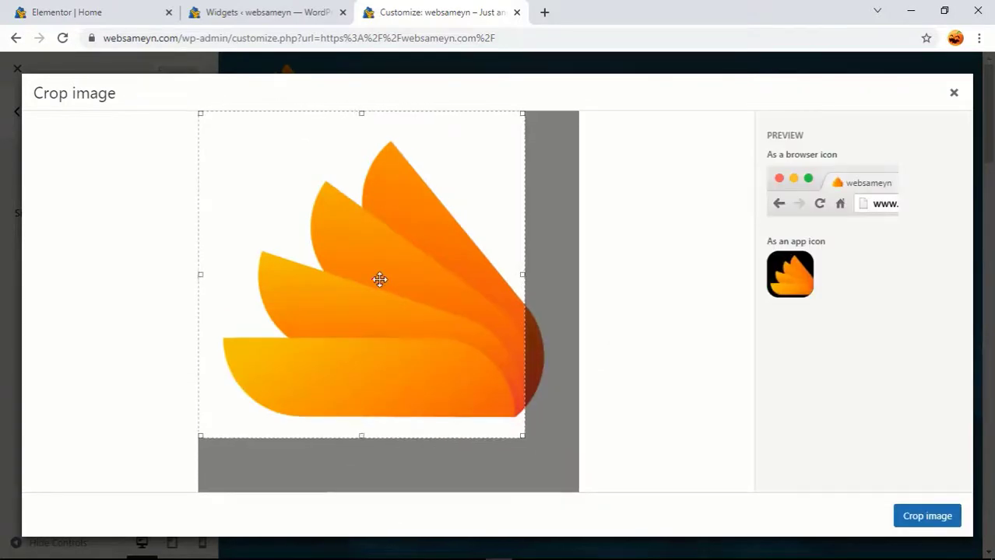
{"action": "left_click_drag", "start_coordinate": [380, 279], "coordinate": [399, 279]}
{"action": "left_click_drag", "start_coordinate": [543, 277], "coordinate": [557, 277]}
{"action": "left_click_drag", "start_coordinate": [392, 117], "coordinate": [390, 130]}
{"action": "left_click_drag", "start_coordinate": [437, 367], "coordinate": [438, 368]}
{"action": "left_click", "coordinate": [938, 520]}
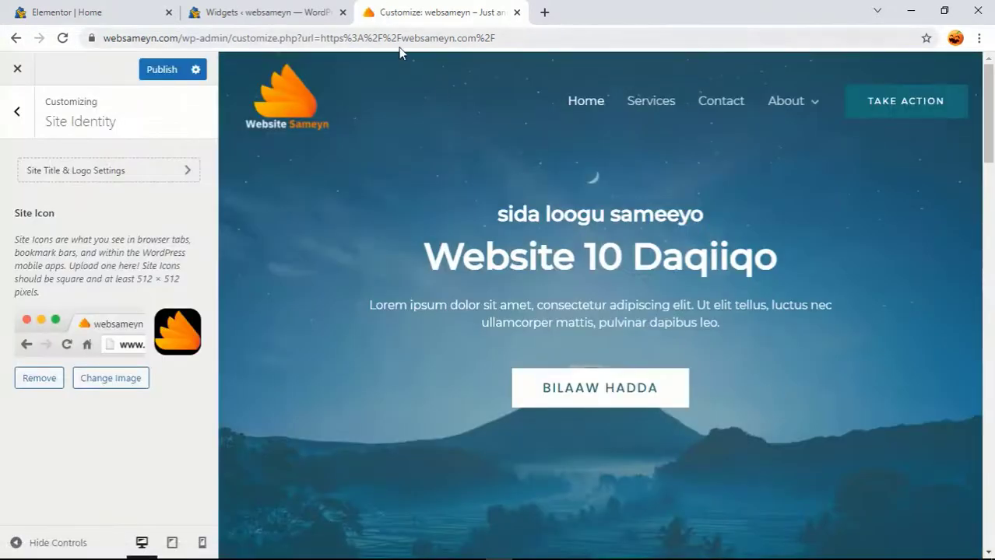
{"action": "left_click", "coordinate": [159, 71]}
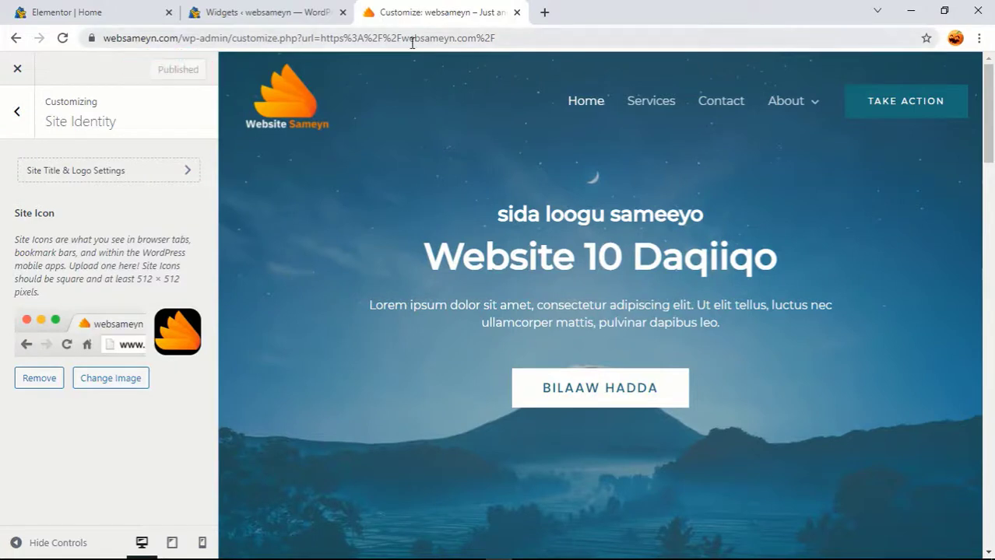
Step: Load websameyn.com in a new Chrome tab and scroll down to view the live homepage
{"action": "left_click", "coordinate": [544, 13]}
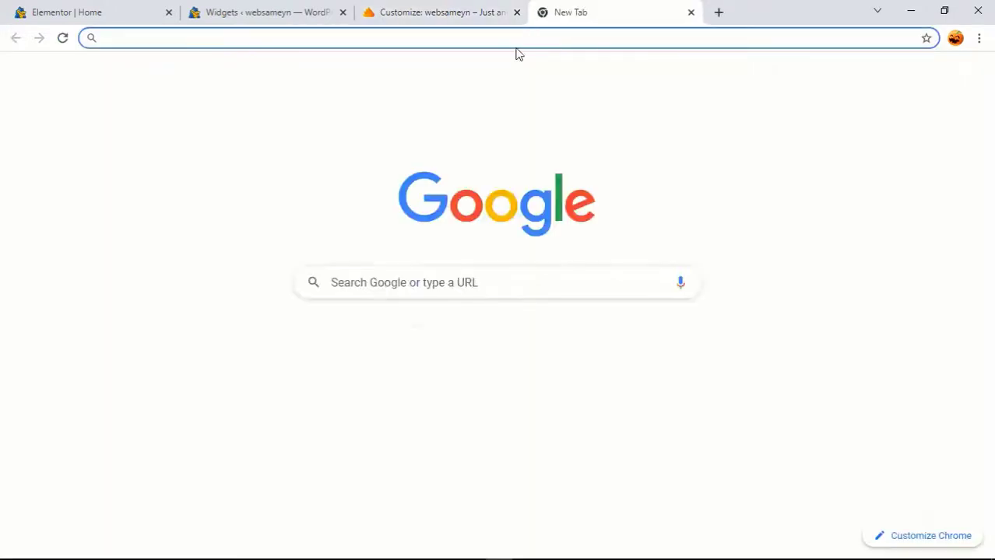
{"action": "type", "text": "web"}
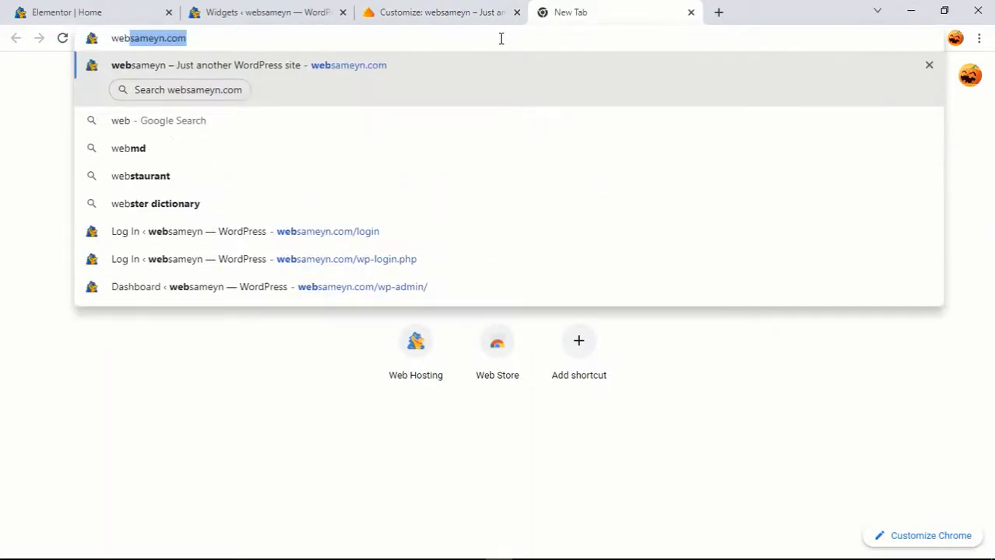
{"action": "key", "text": "Return"}
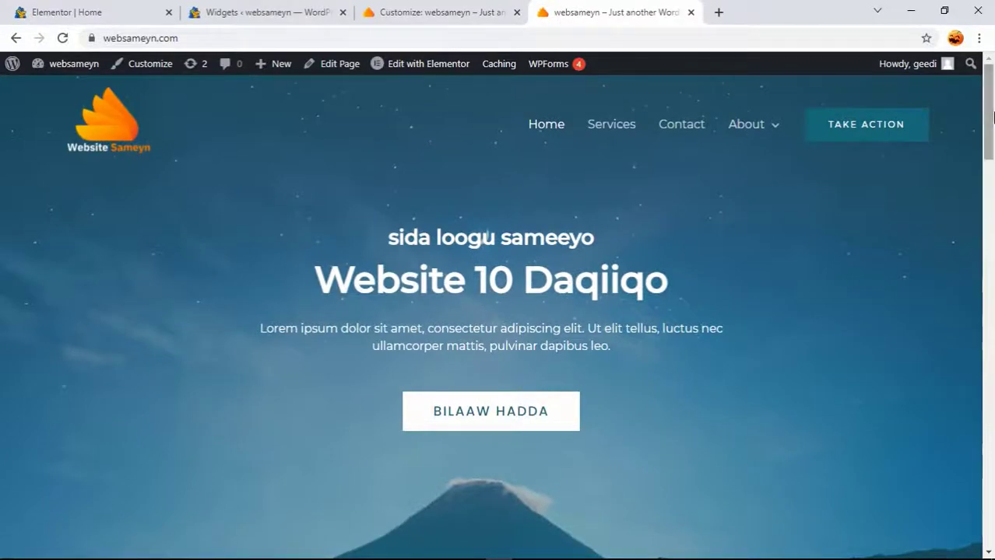
{"action": "mouse_move", "coordinate": [993, 116]}
{"action": "left_mouse_down"}
{"action": "mouse_move", "coordinate": [993, 509]}
{"action": "mouse_move", "coordinate": [985, 101]}
{"action": "left_mouse_up"}
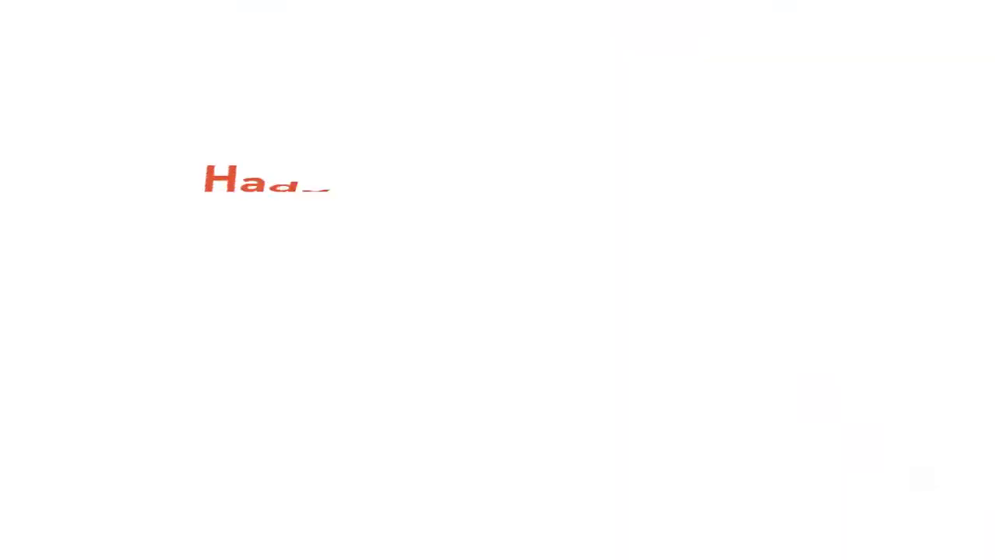